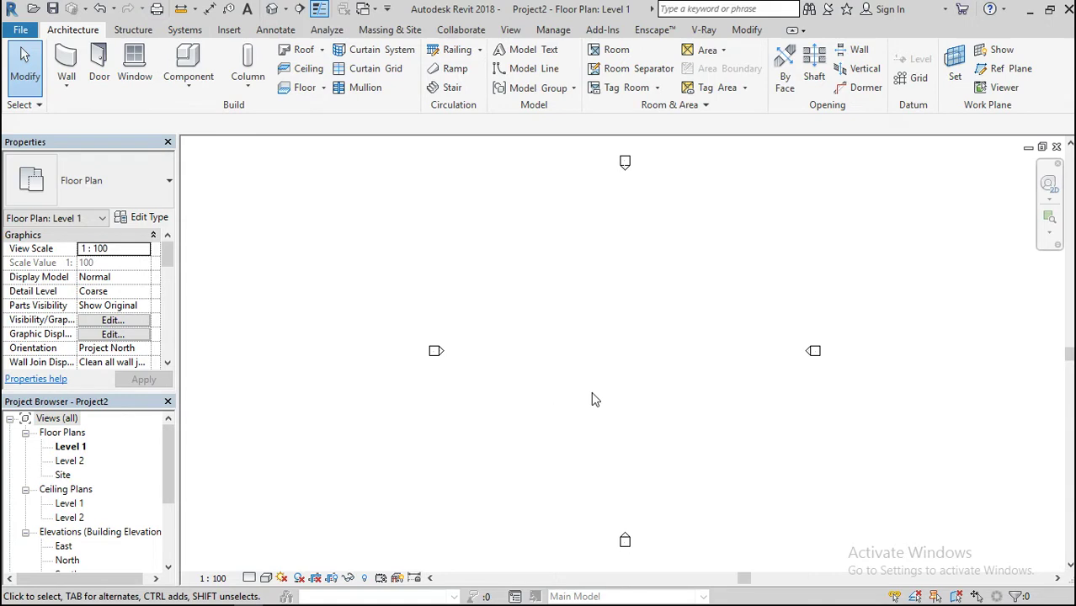
Draw a straight 14000 mm Generic - 200mm wall on Level 1
scroll(438, 385, "down", 1)
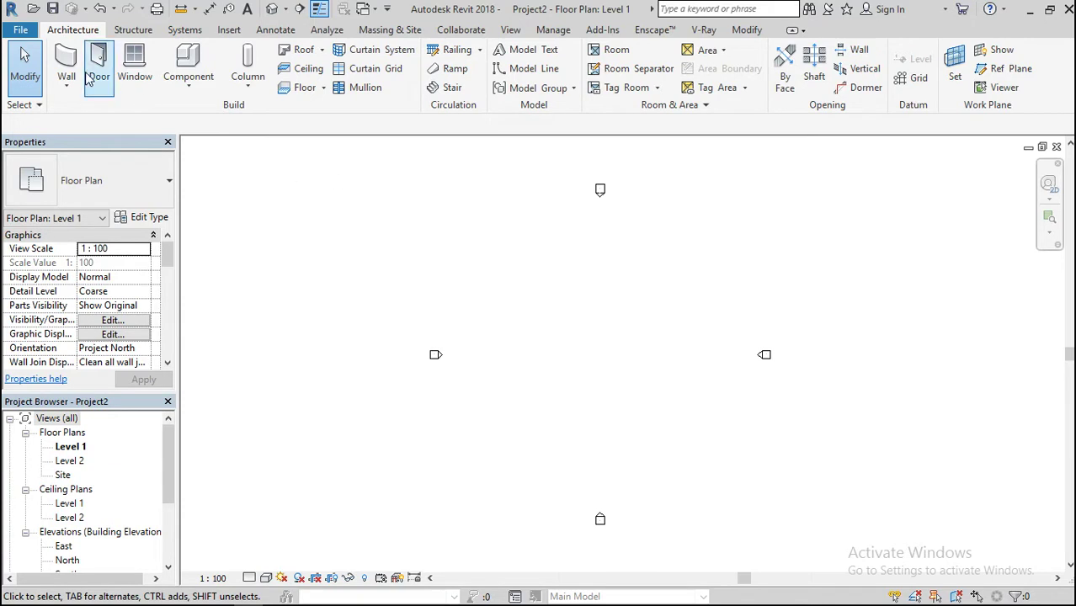
left_click(64, 56)
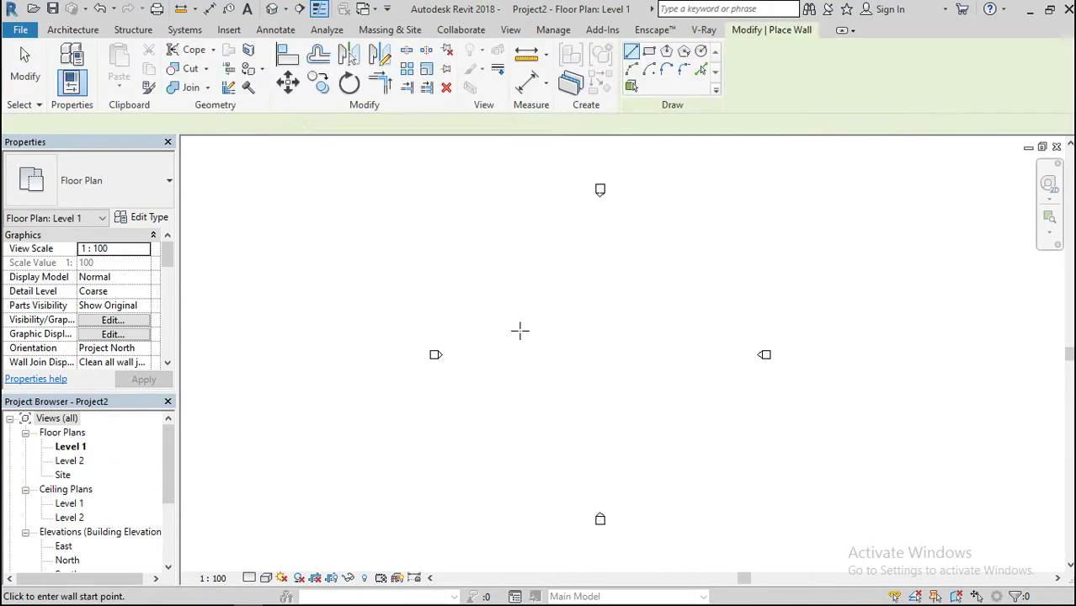
left_click(519, 329)
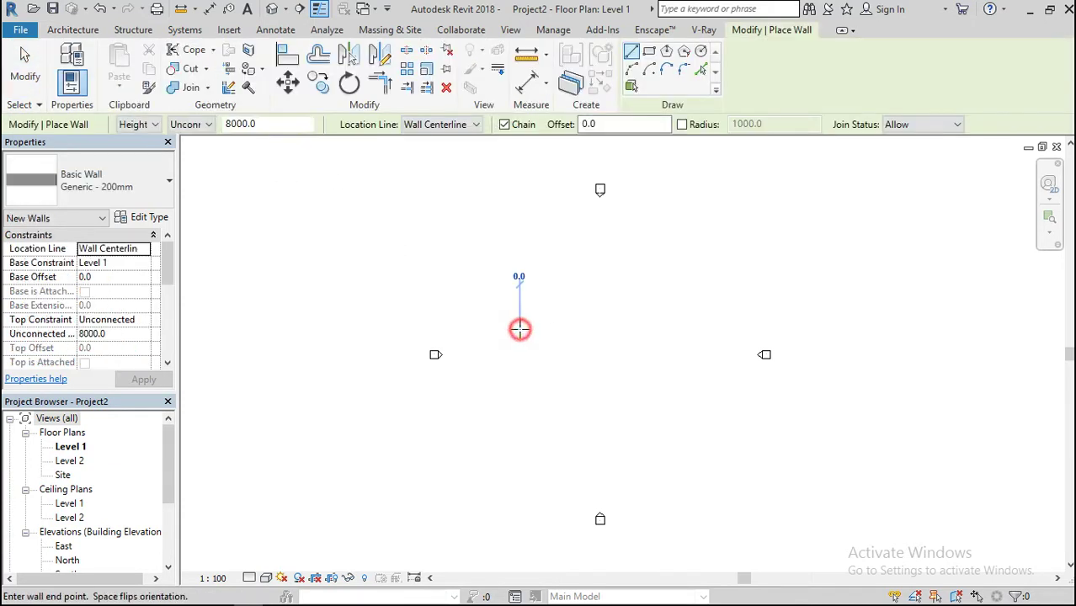
left_click(610, 331)
key("Escape")
key("Escape")
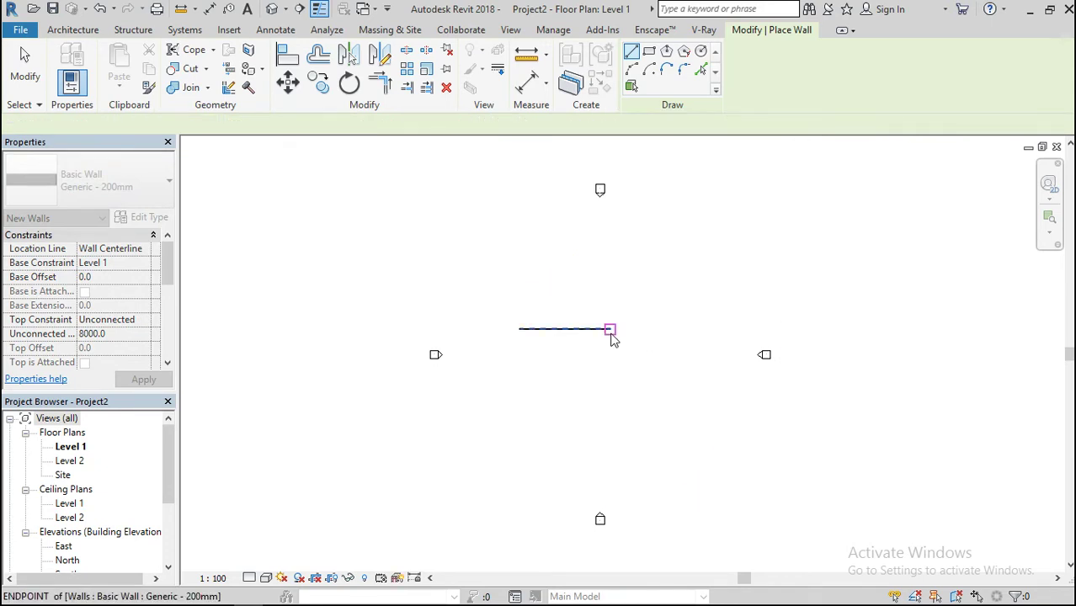
Change the wall's unconnected height from 8000 to 3000
left_click(602, 332)
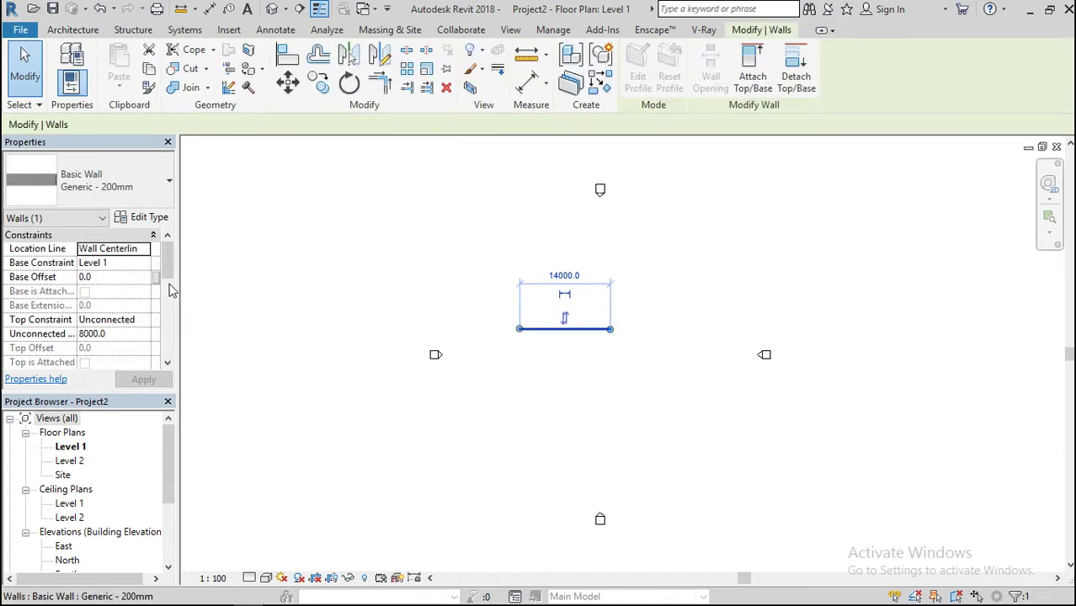
left_click(108, 334)
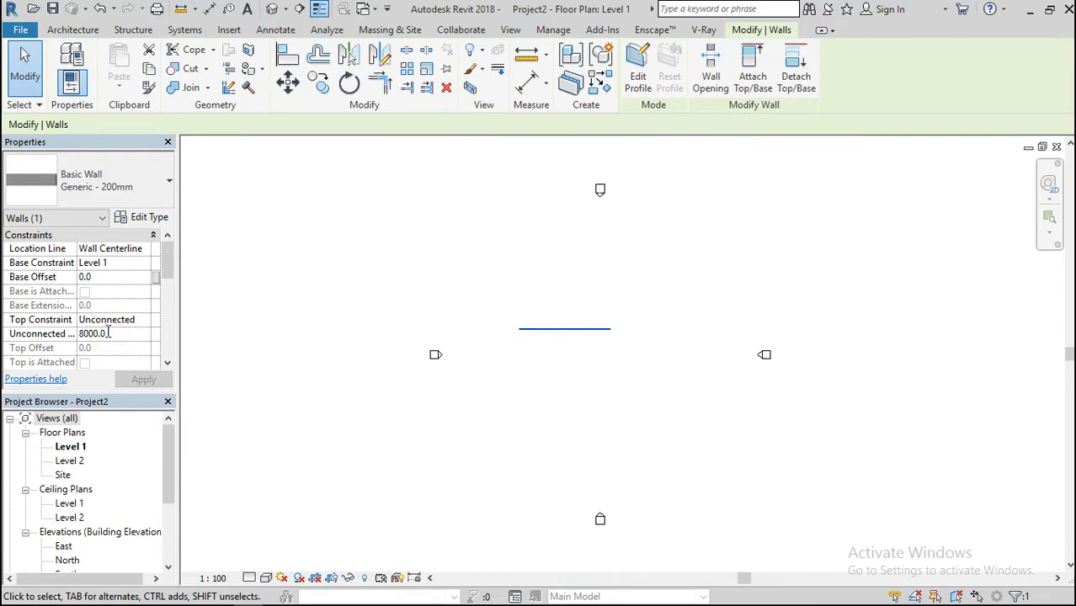
key("BackSpace")
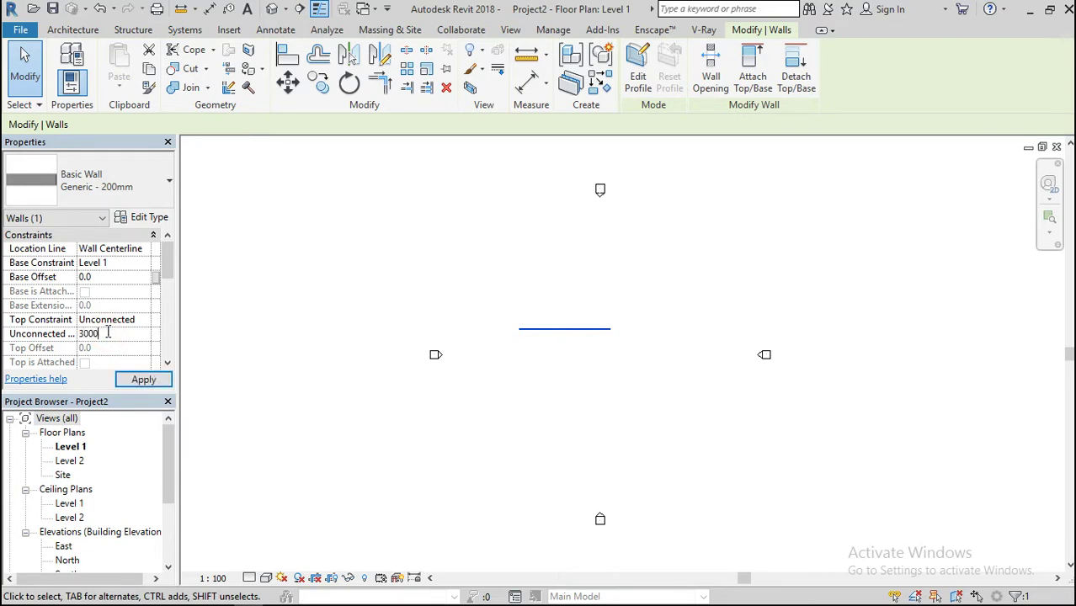
type("3000")
left_click(144, 379)
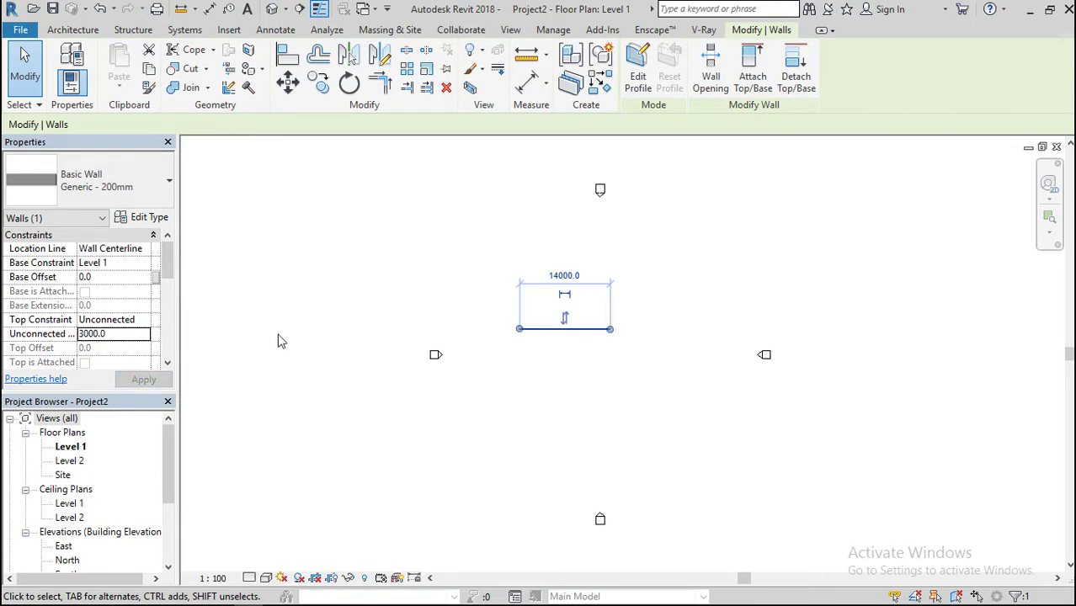
left_click(74, 30)
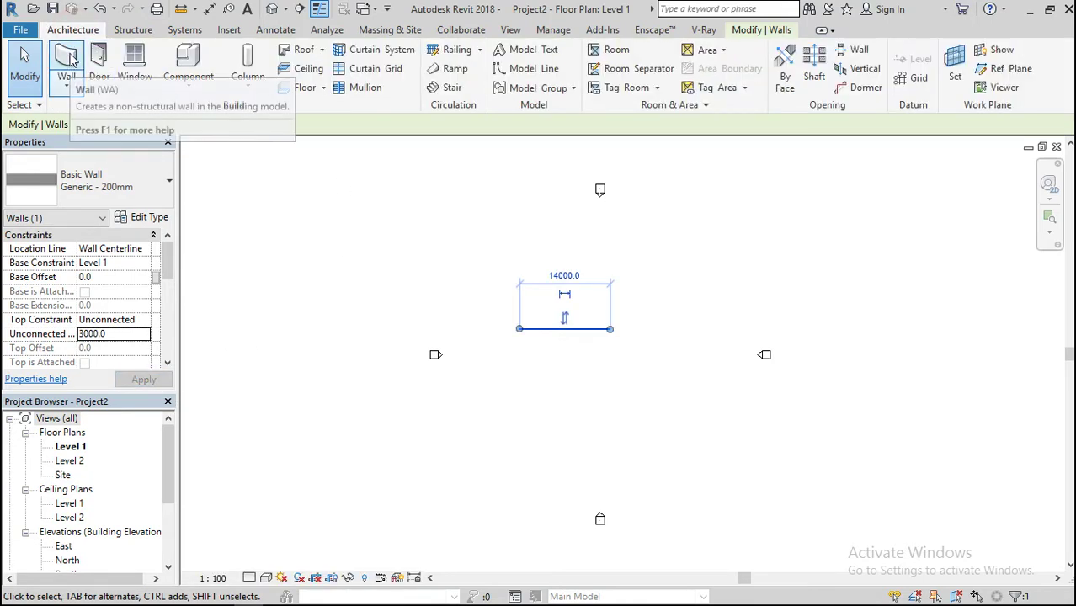
Create an in-place Generic Models family, keeping the default name Generic Models 1
left_click(200, 80)
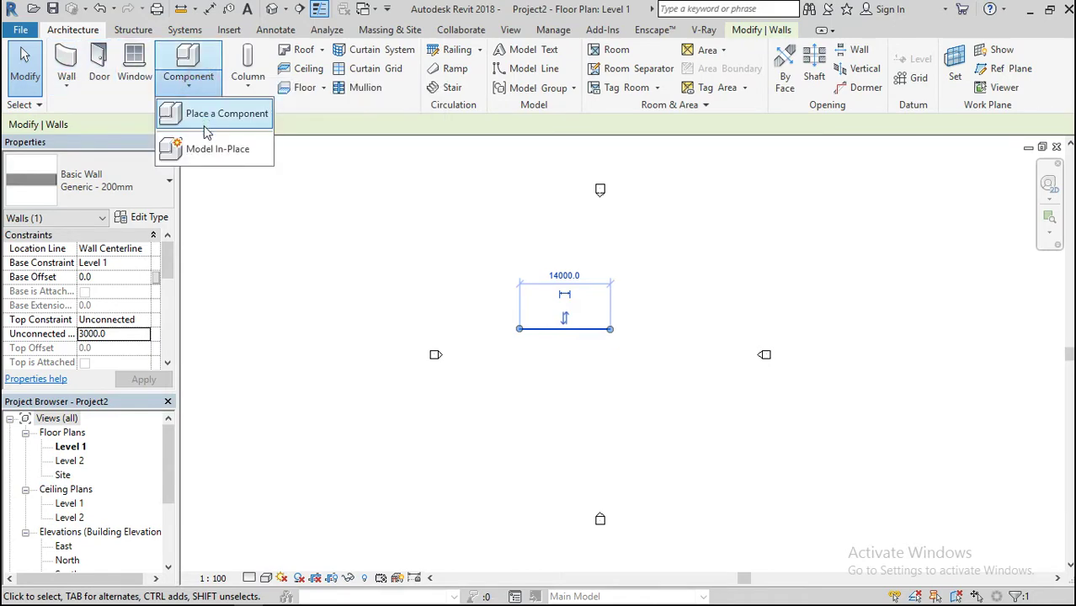
left_click(179, 146)
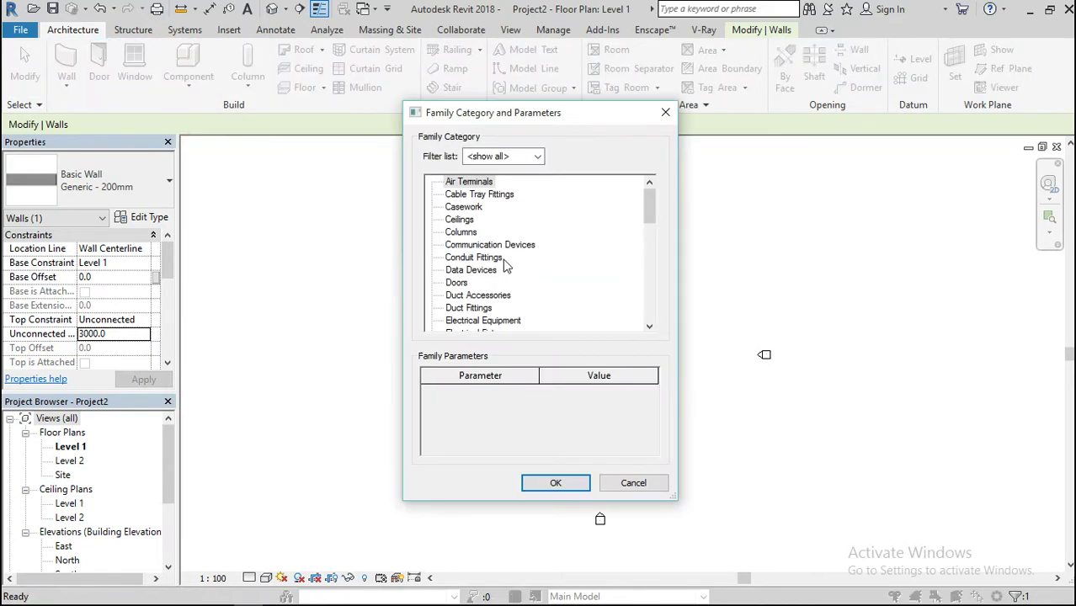
left_click(649, 325)
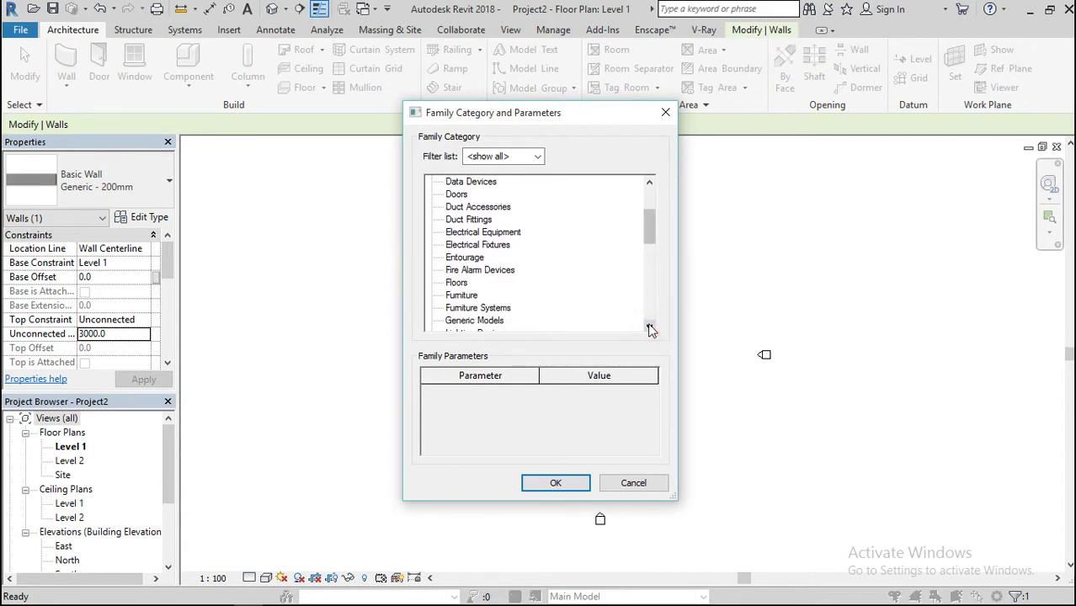
left_click(649, 325)
left_click(649, 326)
double_click(485, 296)
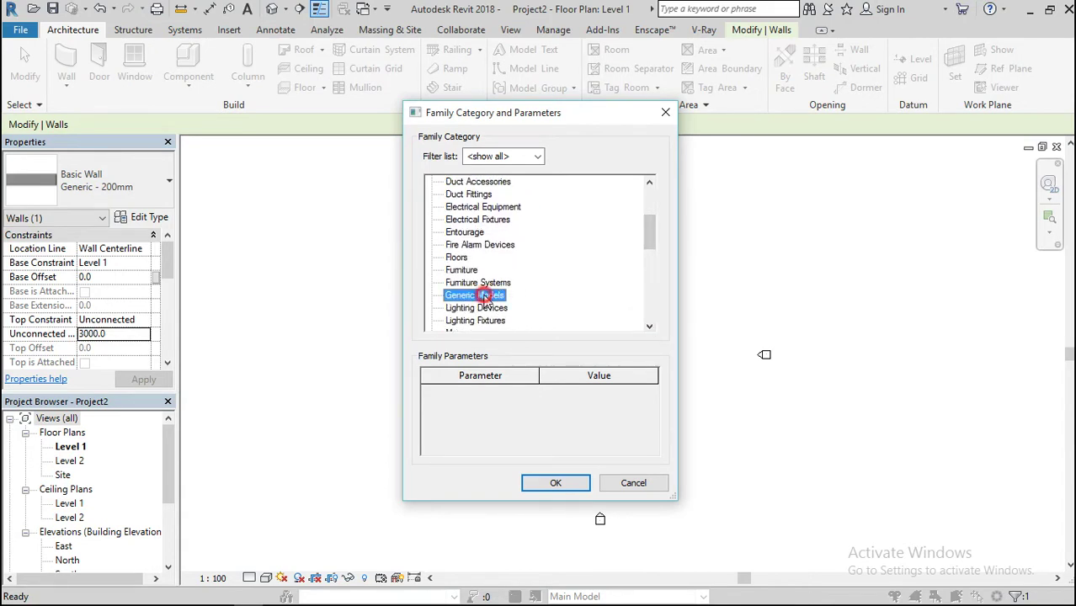
left_click(539, 338)
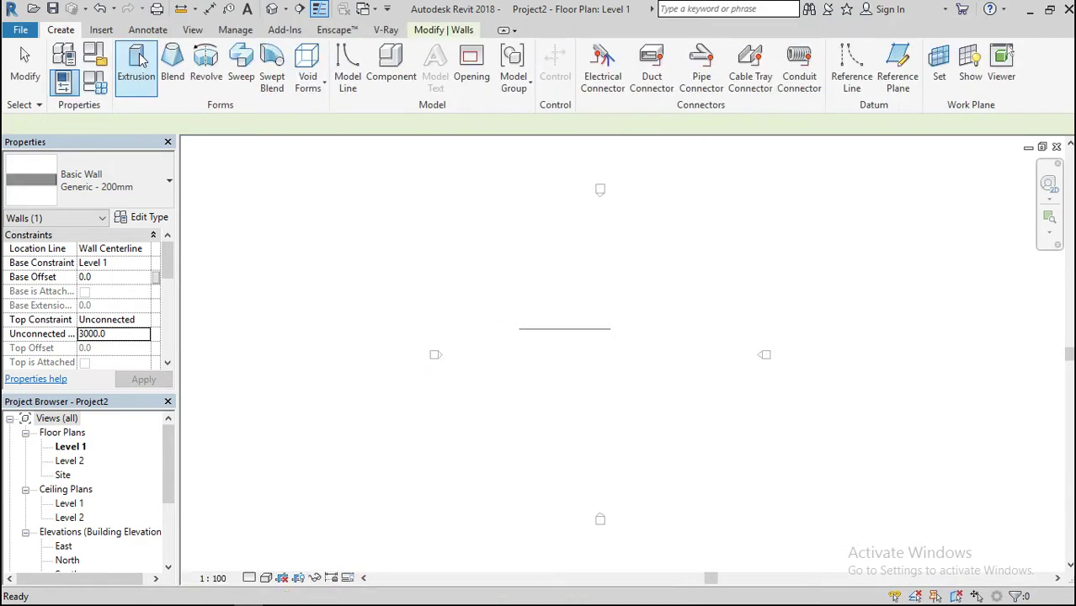
left_click(242, 71)
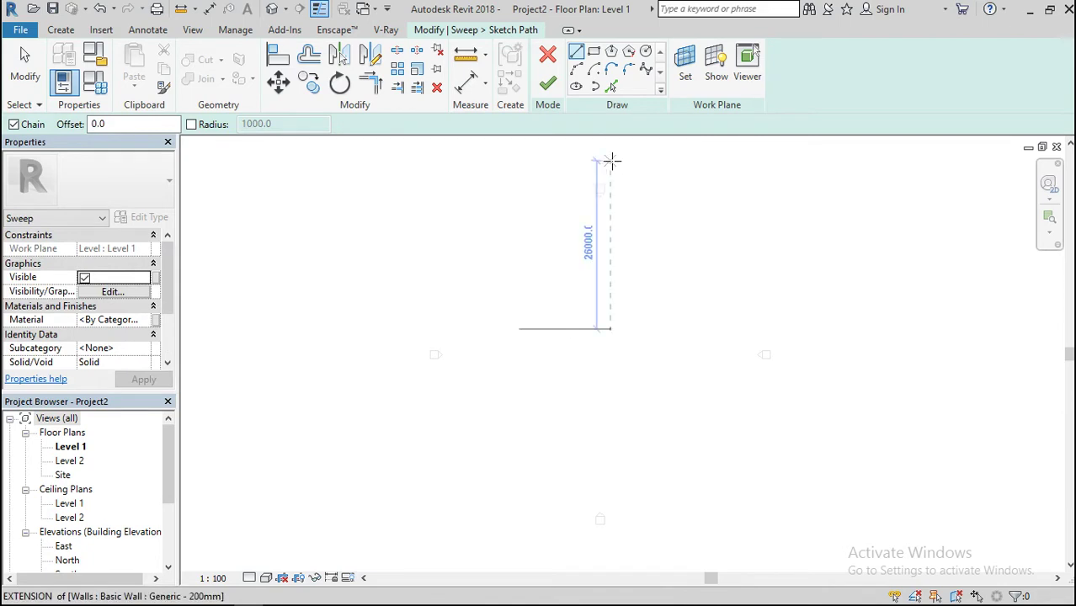
Pick the wall line as the sweep path, finish it, and start editing the profile
left_click(611, 87)
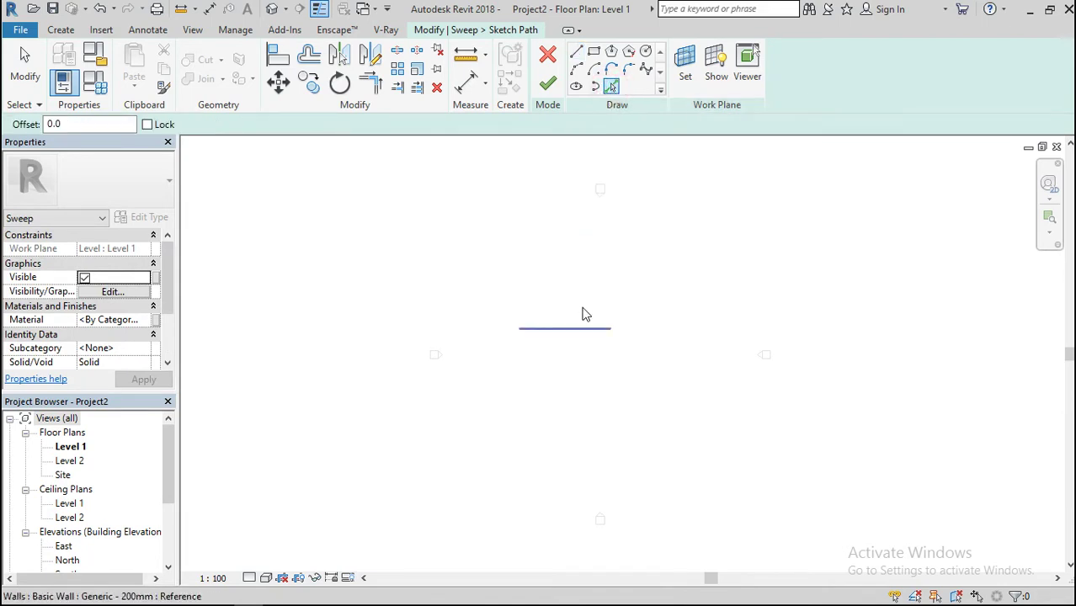
left_click(565, 330)
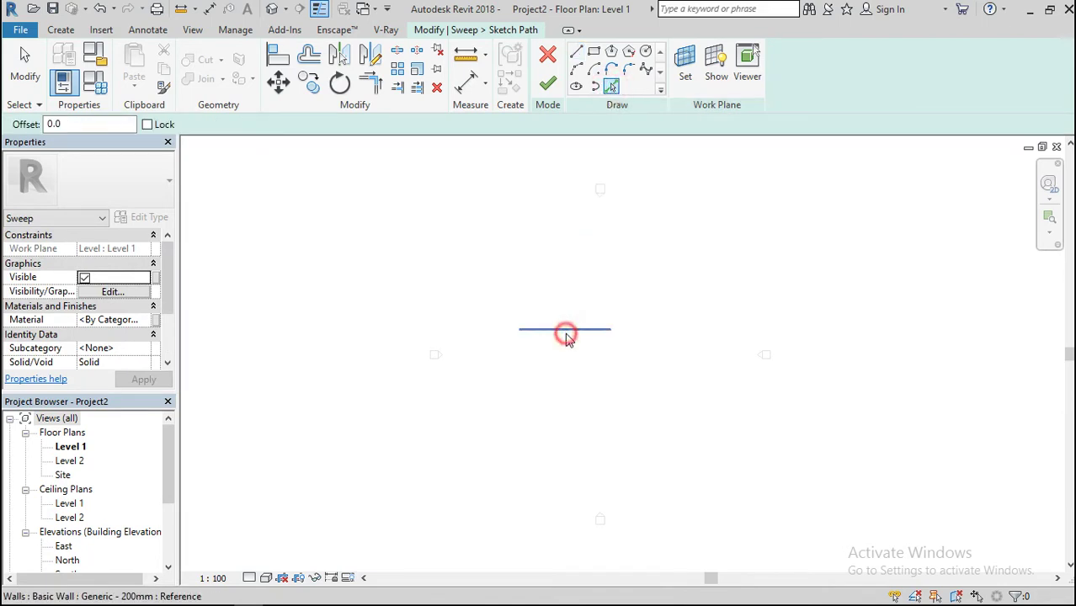
left_click(544, 88)
left_click(825, 85)
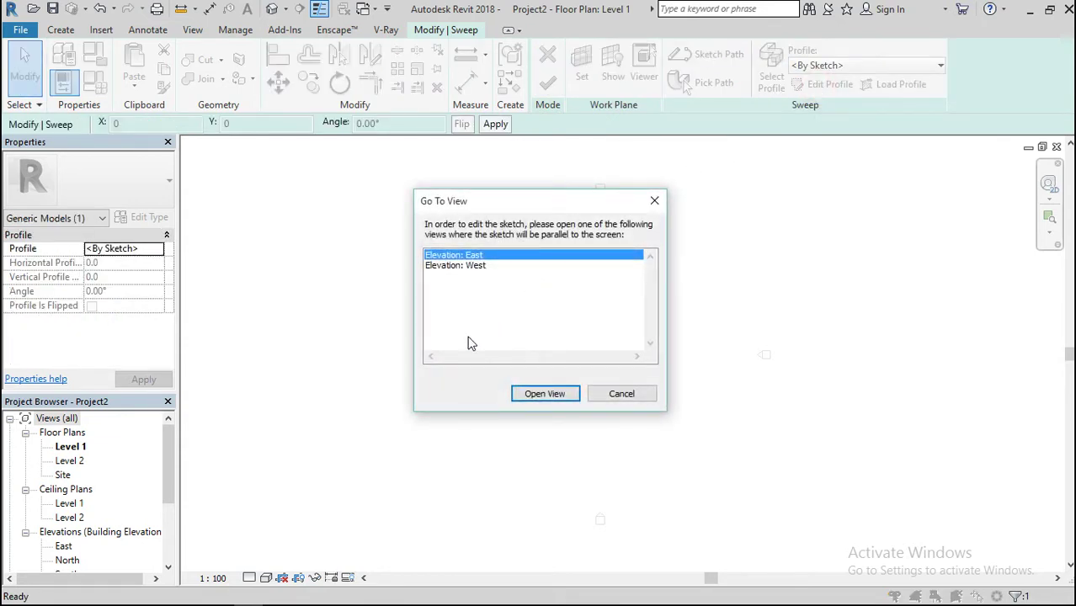
Go to the East elevation and display it in Wireframe
left_click(535, 394)
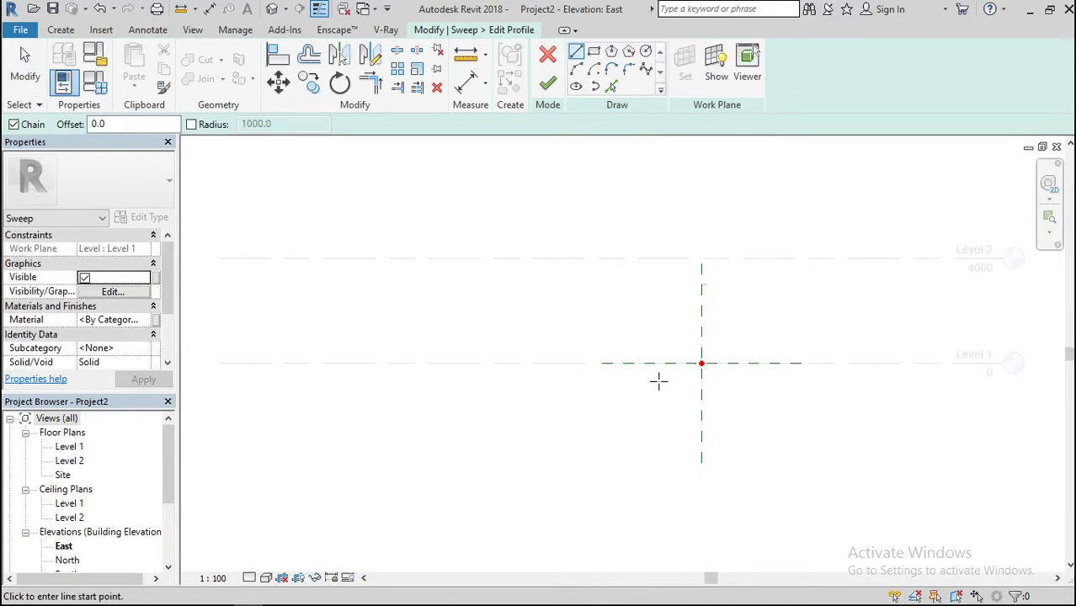
left_click(266, 579)
left_click(312, 484)
scroll(714, 303, "up", 5)
scroll(692, 199, "up", 4)
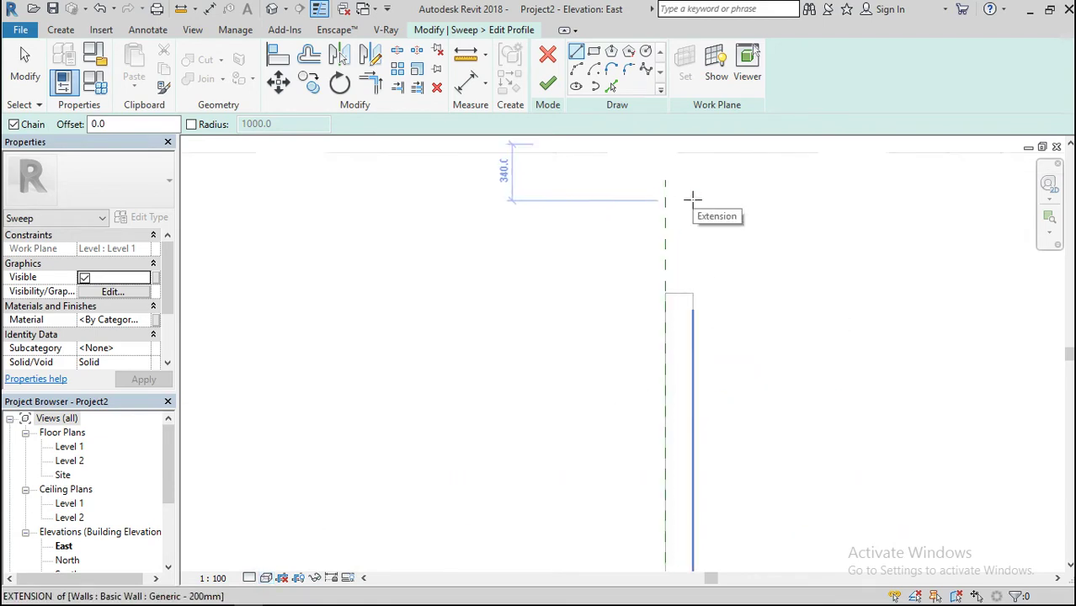
scroll(666, 267, "down", 1)
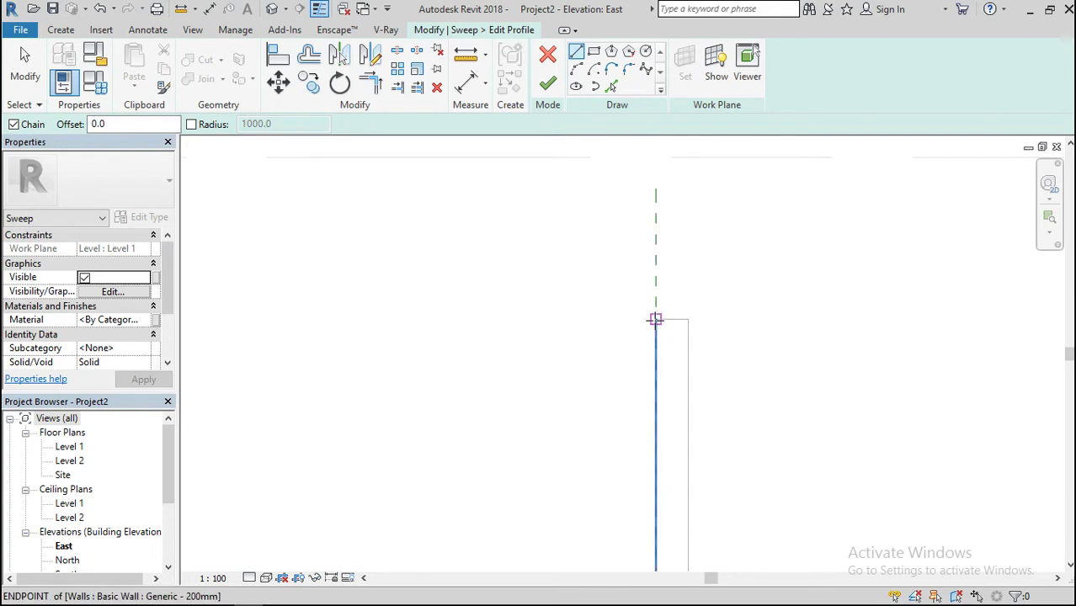
Sketch the square profile from the wall top with 600, 450 and 150 edges, closing it
left_click(655, 319)
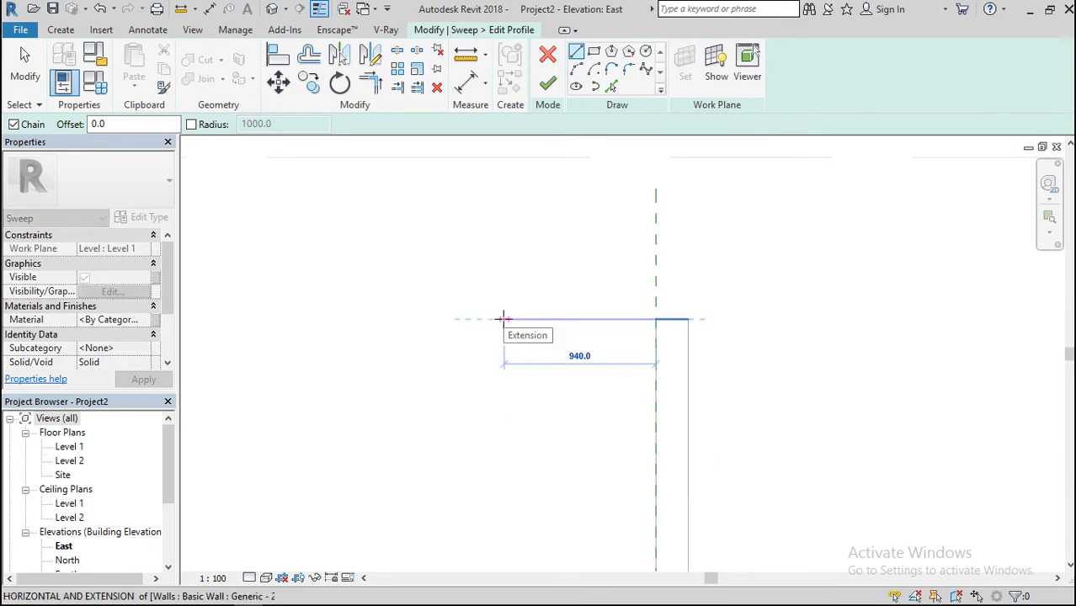
type("6")
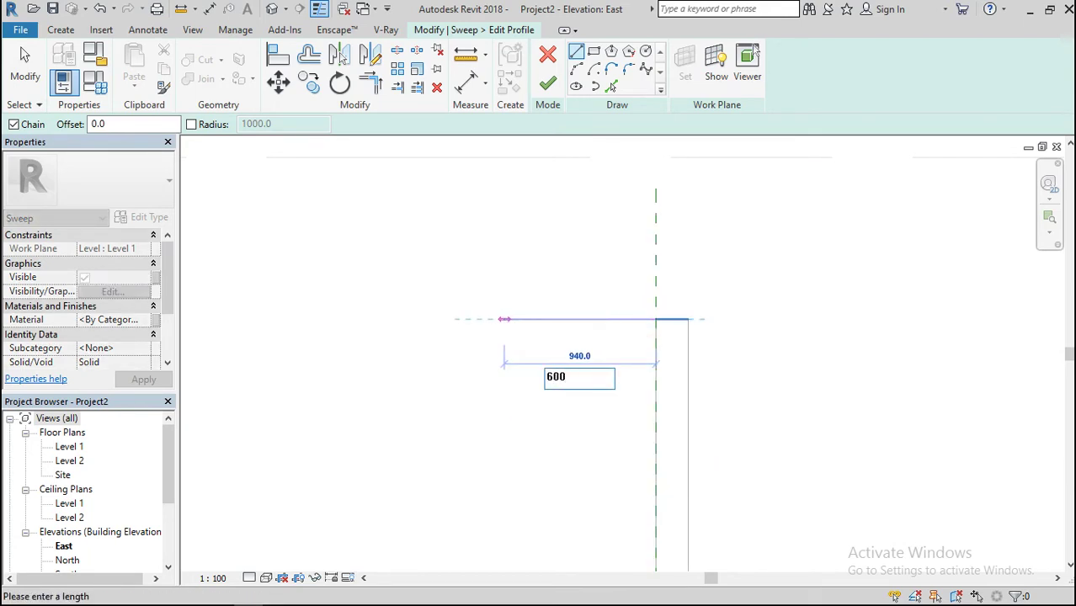
type("00")
key("Return")
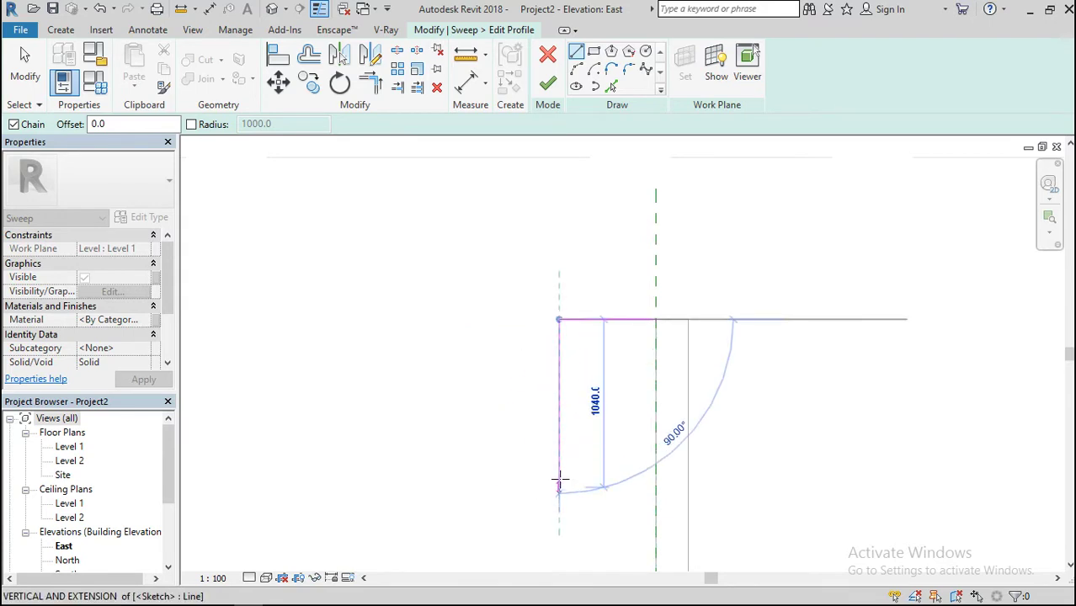
type("450")
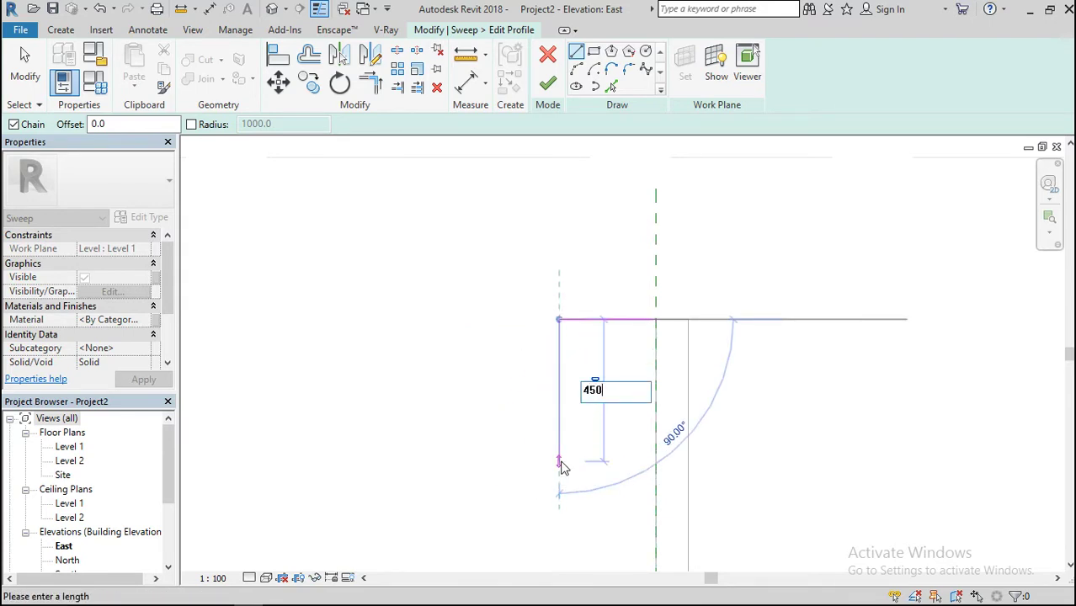
key("Return")
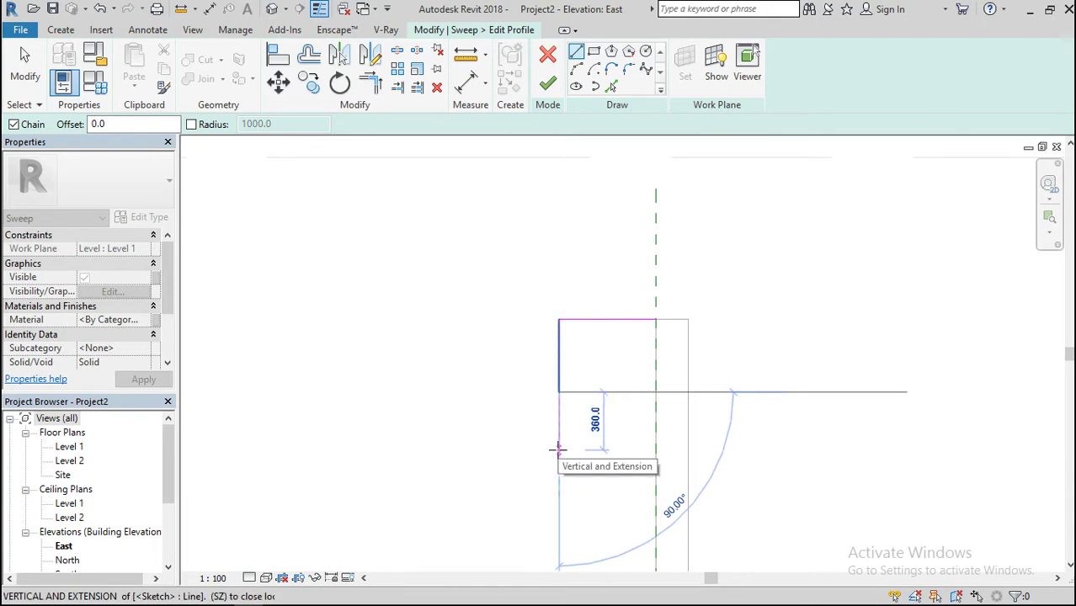
type("15")
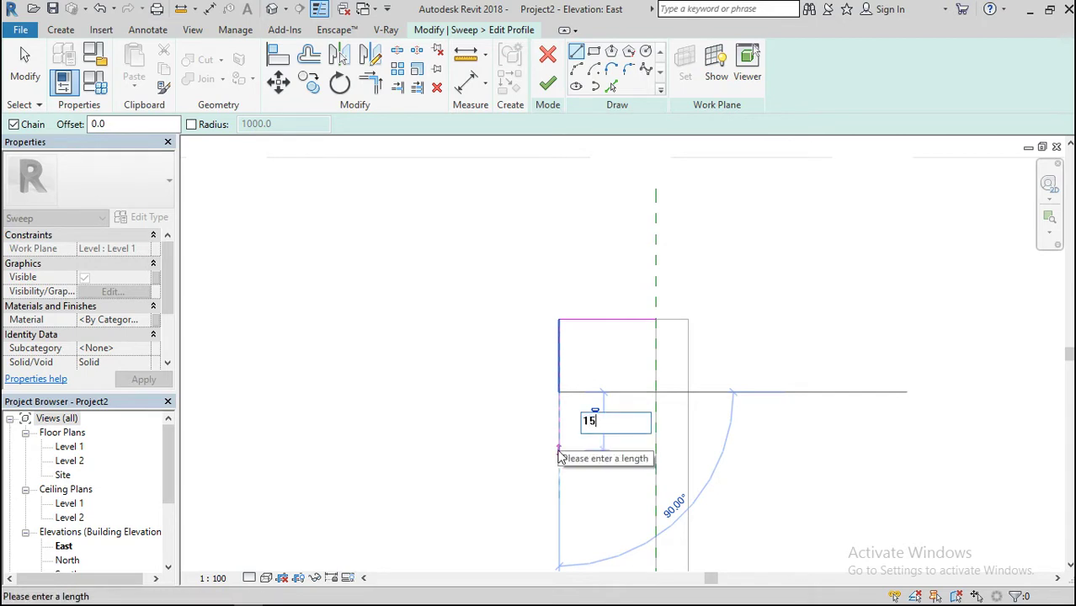
type("0")
key("Return")
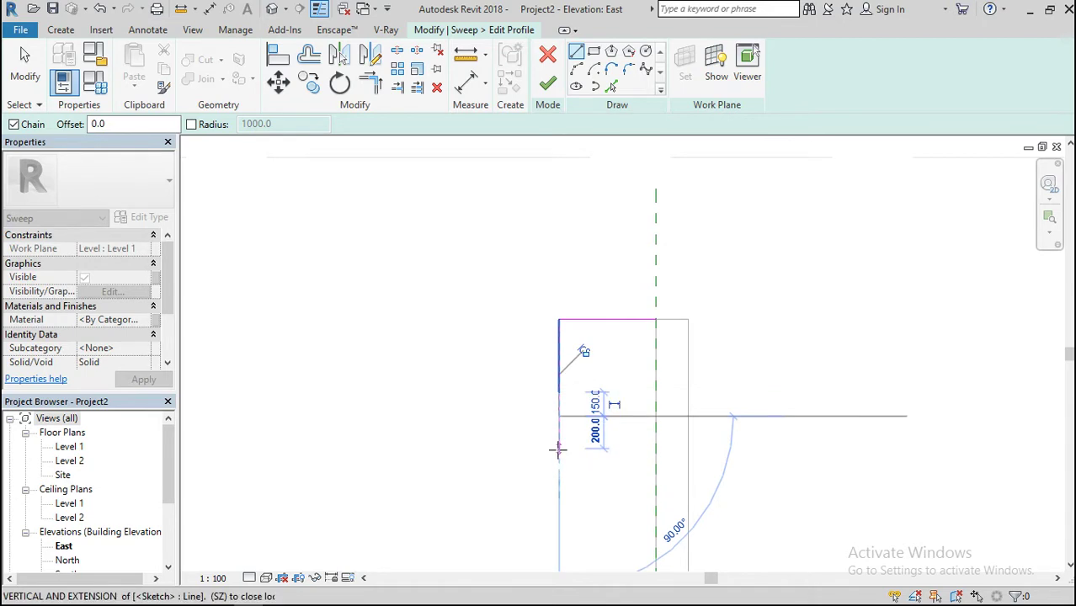
left_click(657, 416)
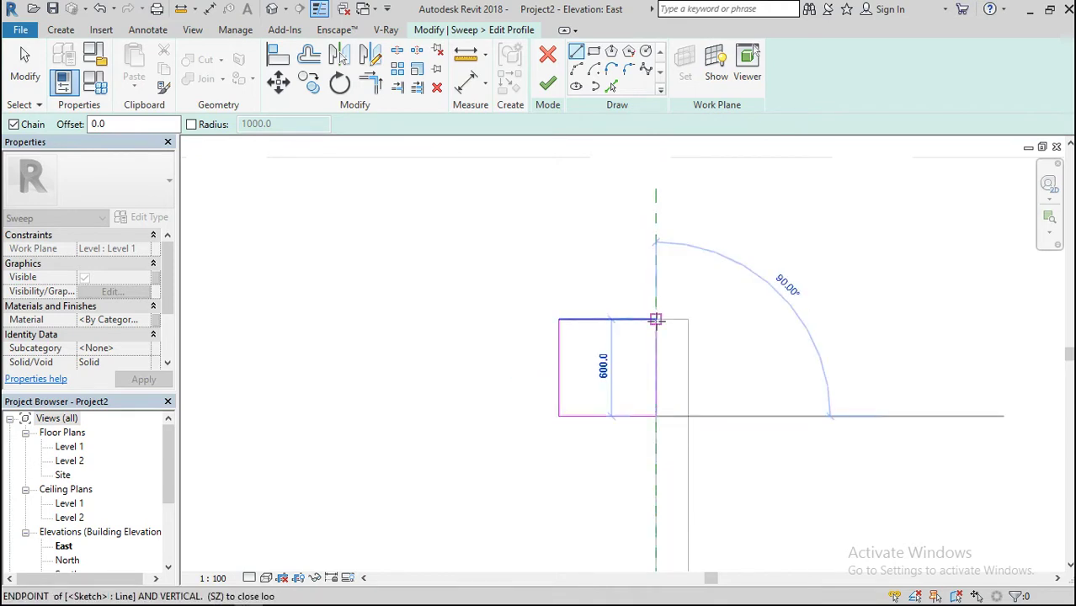
left_click(656, 319)
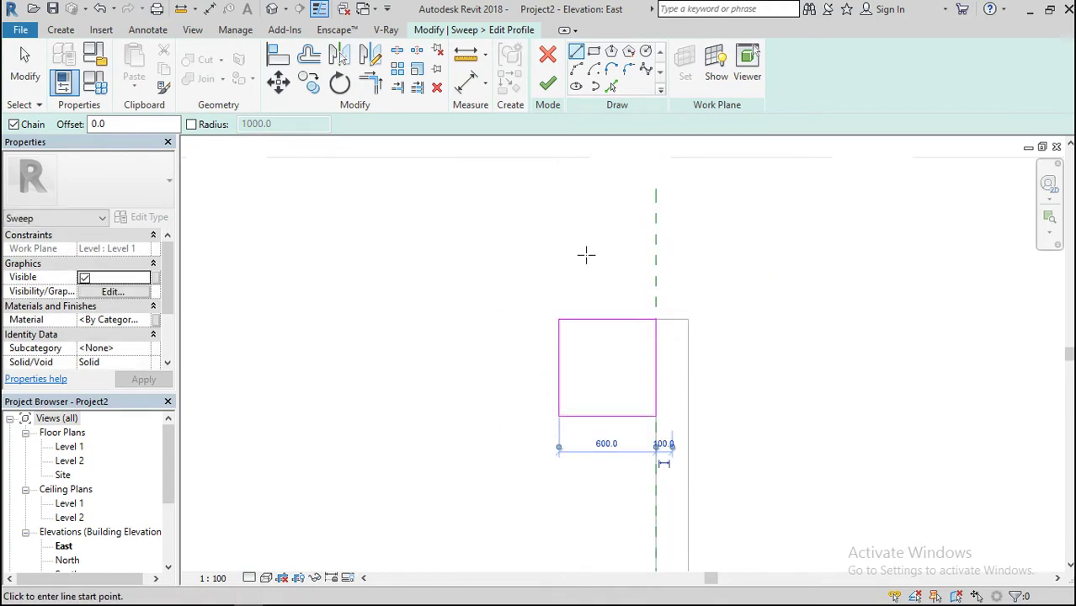
Draw a quarter-round arc from the square's left edge down toward the wall
scroll(552, 324, "up", 2)
scroll(581, 298, "up", 2)
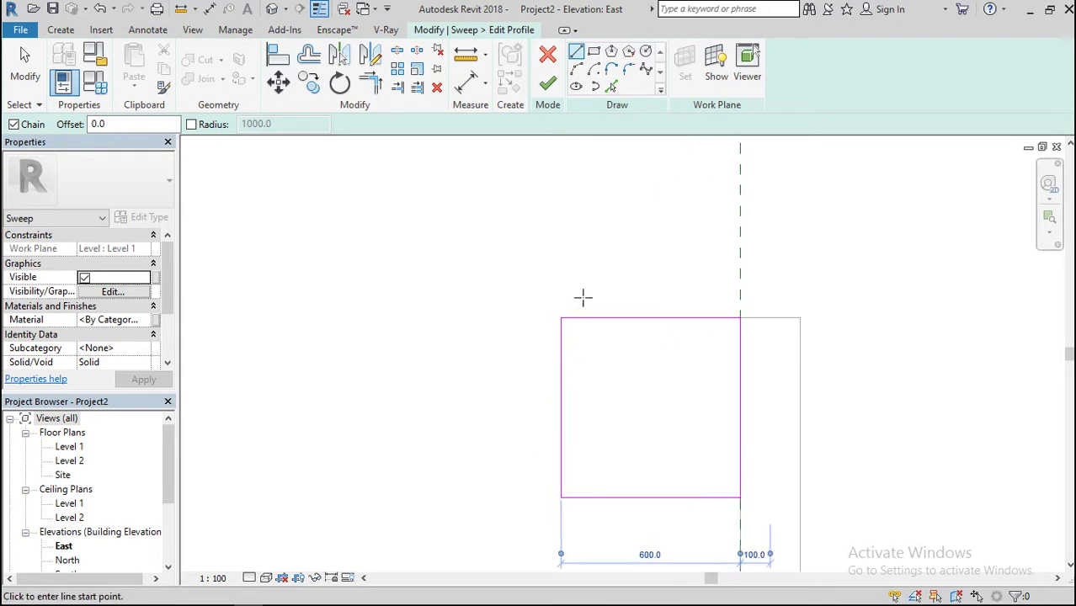
left_click(576, 52)
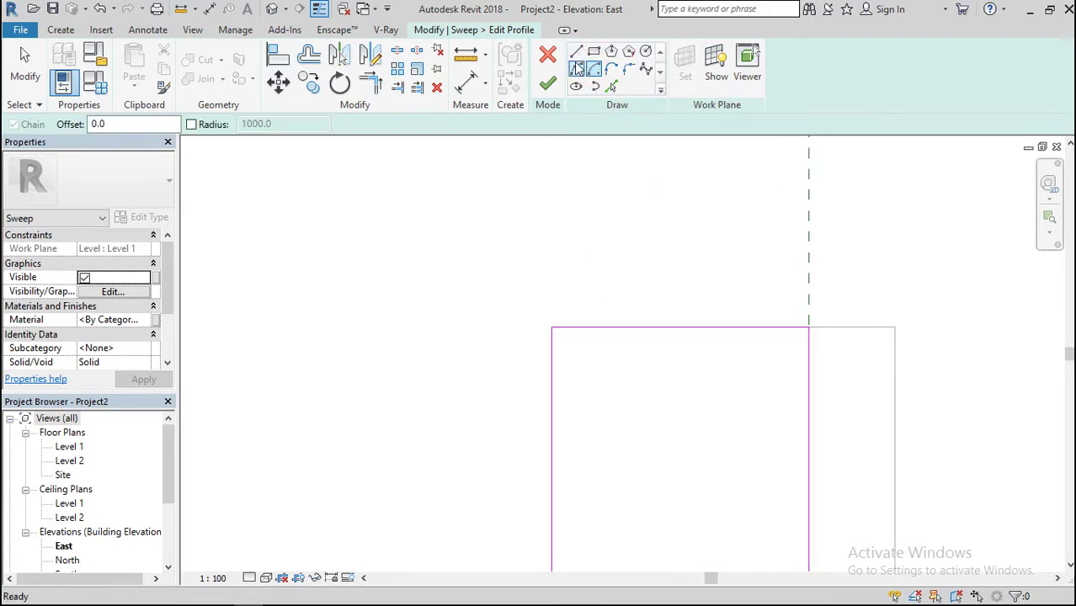
left_click(556, 348)
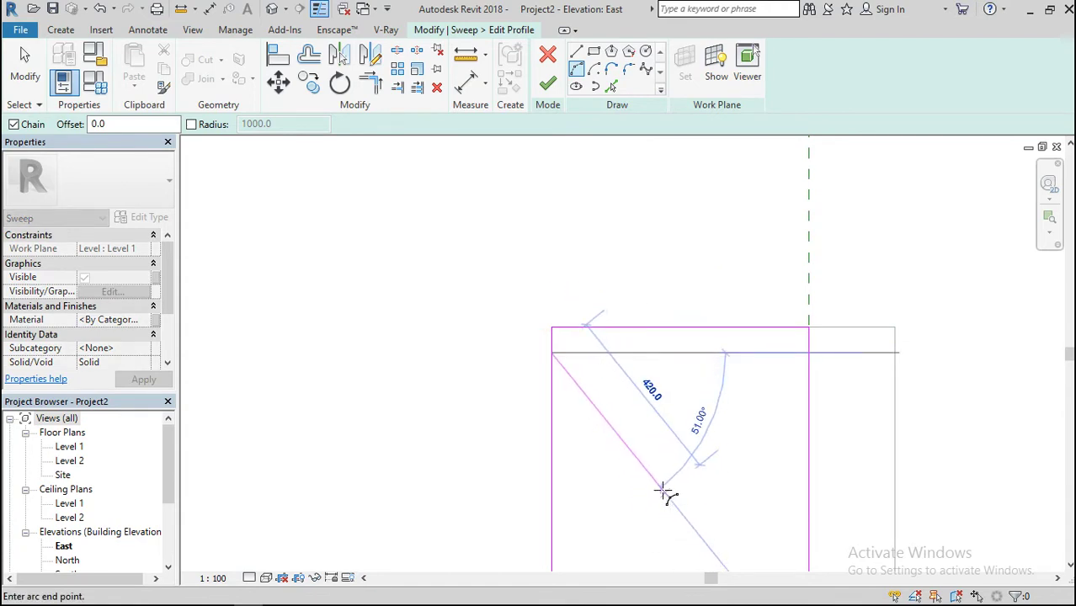
left_click(662, 491)
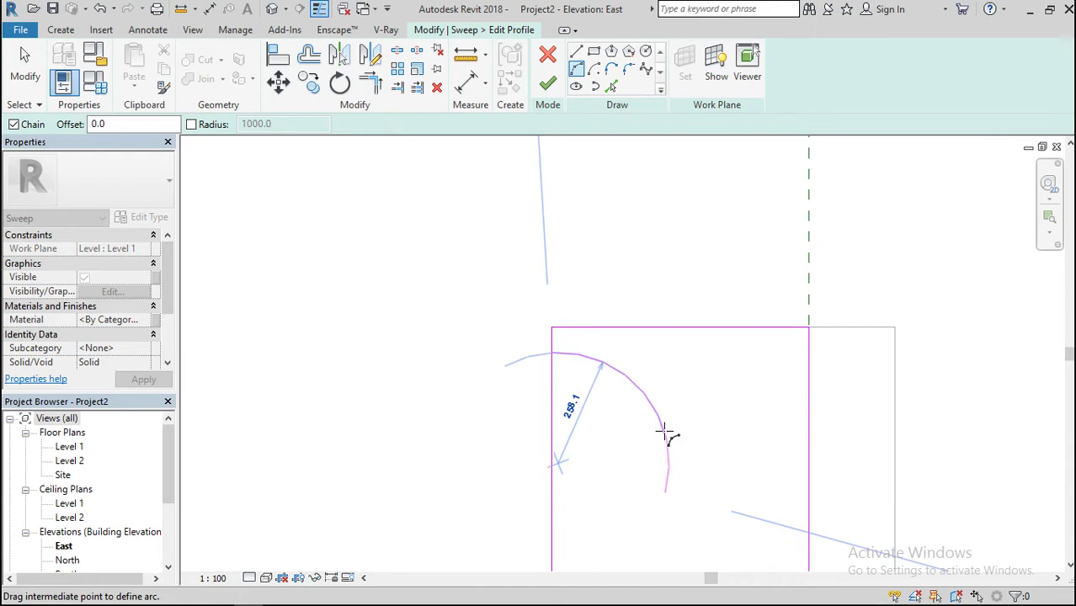
left_click(665, 432)
scroll(696, 333, "down", 2)
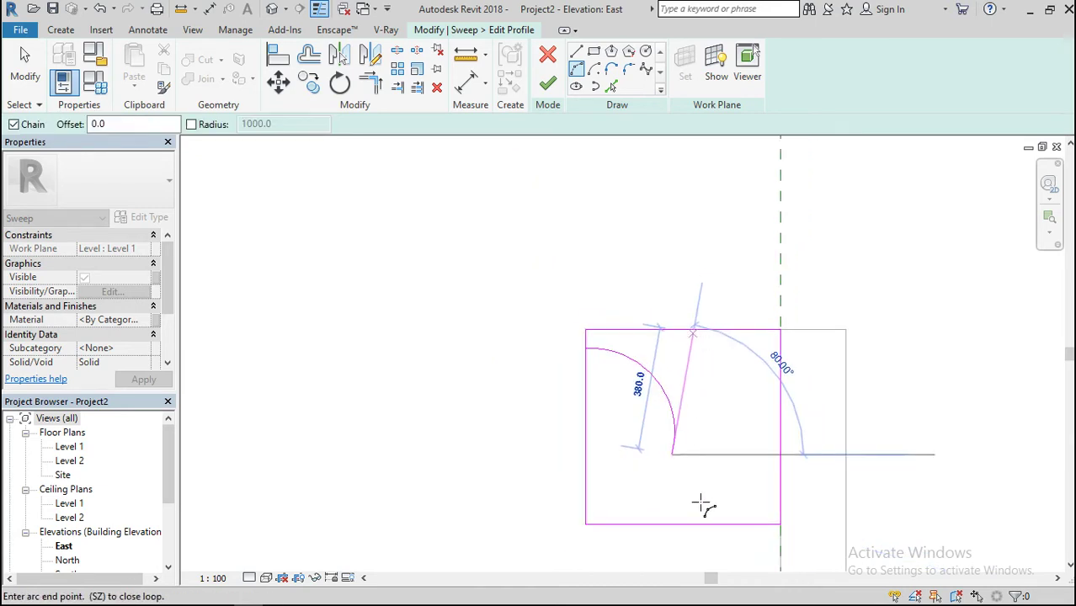
scroll(680, 488, "up", 1)
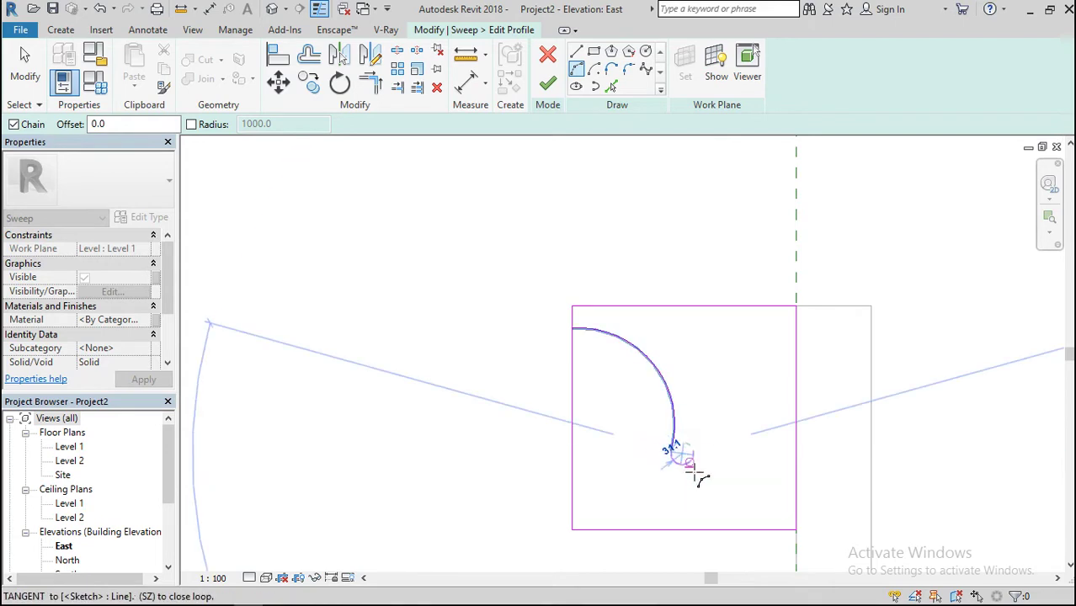
left_click(689, 455)
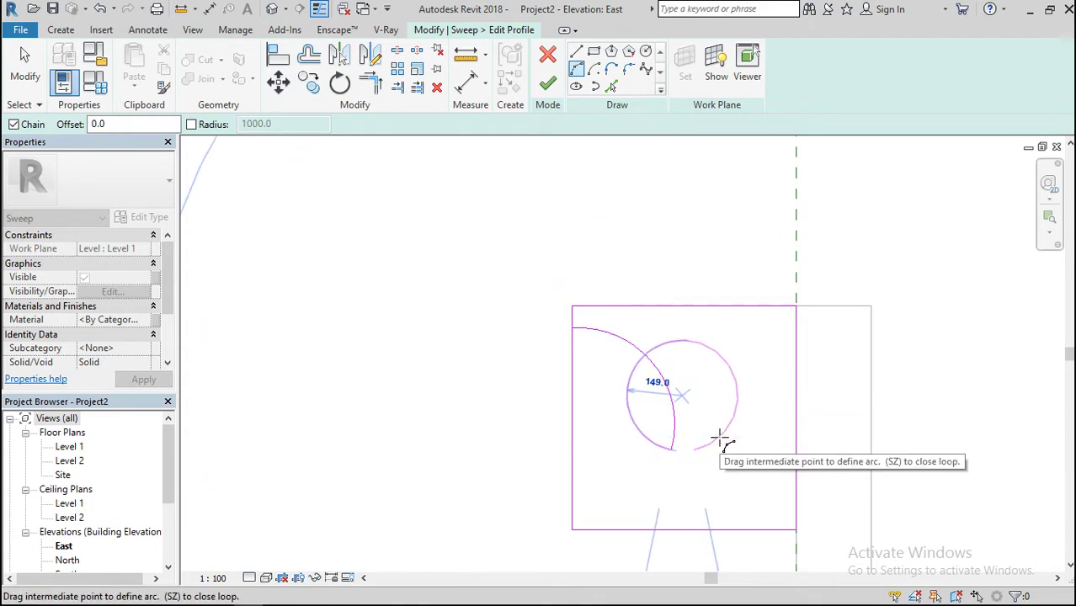
key("Escape")
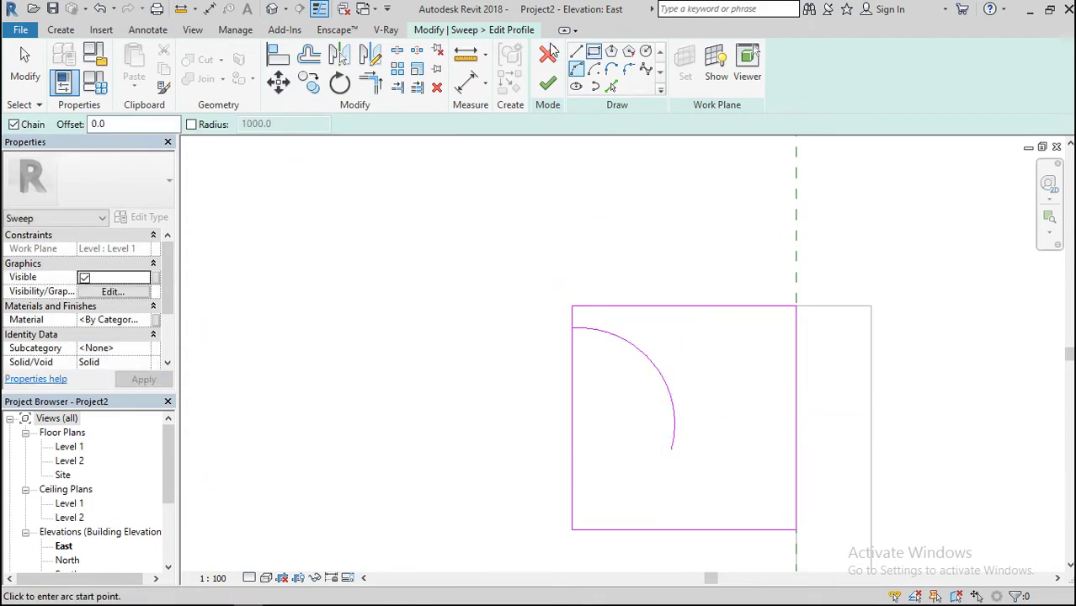
Add a small step below the curve followed by a semicircular notch
left_click(577, 51)
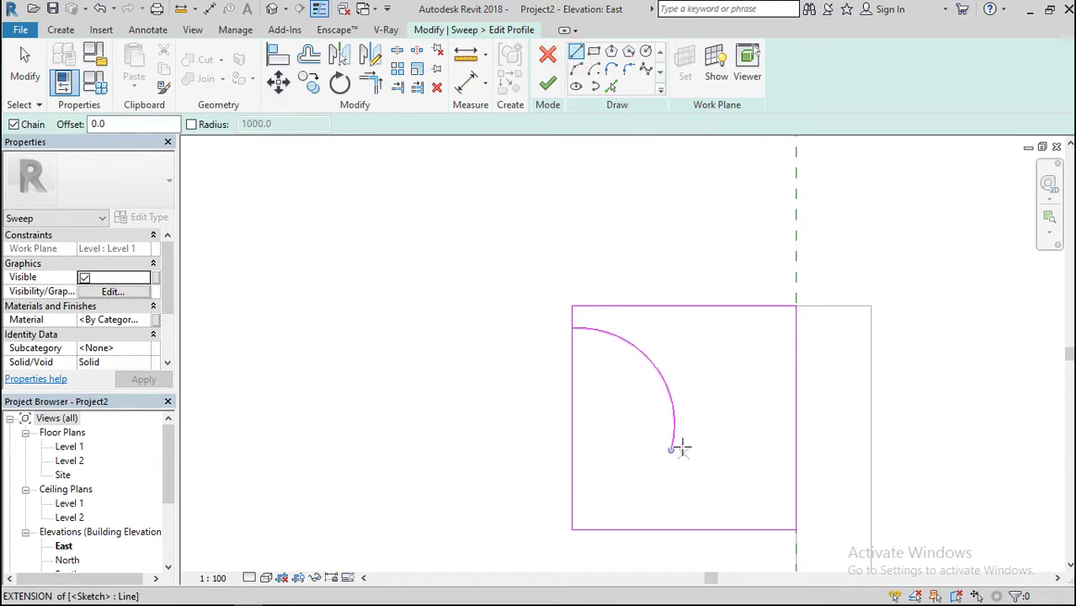
left_click(682, 451)
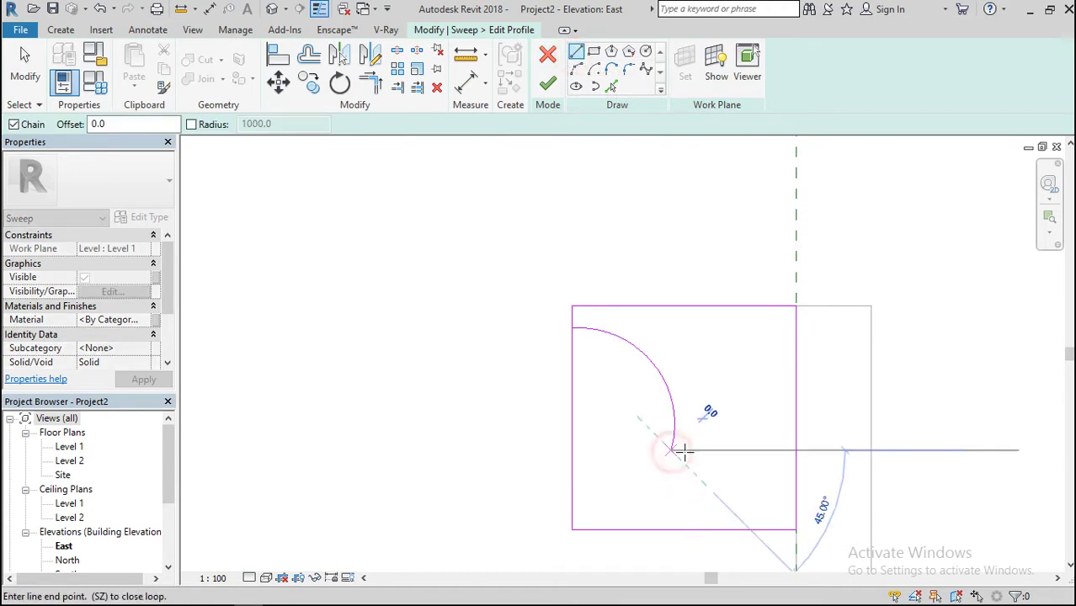
left_click(699, 452)
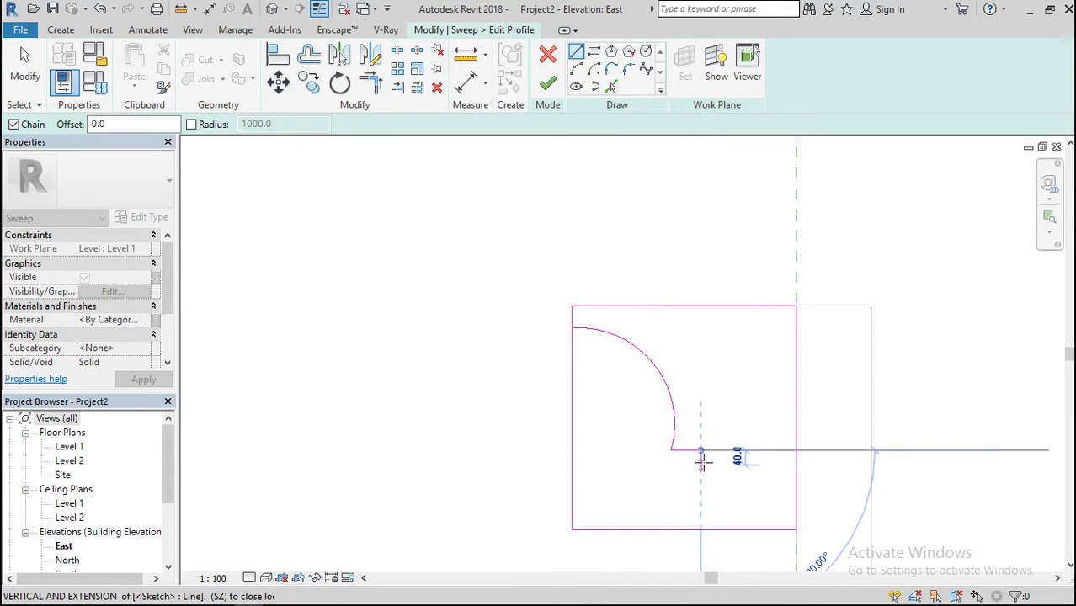
left_click(704, 461)
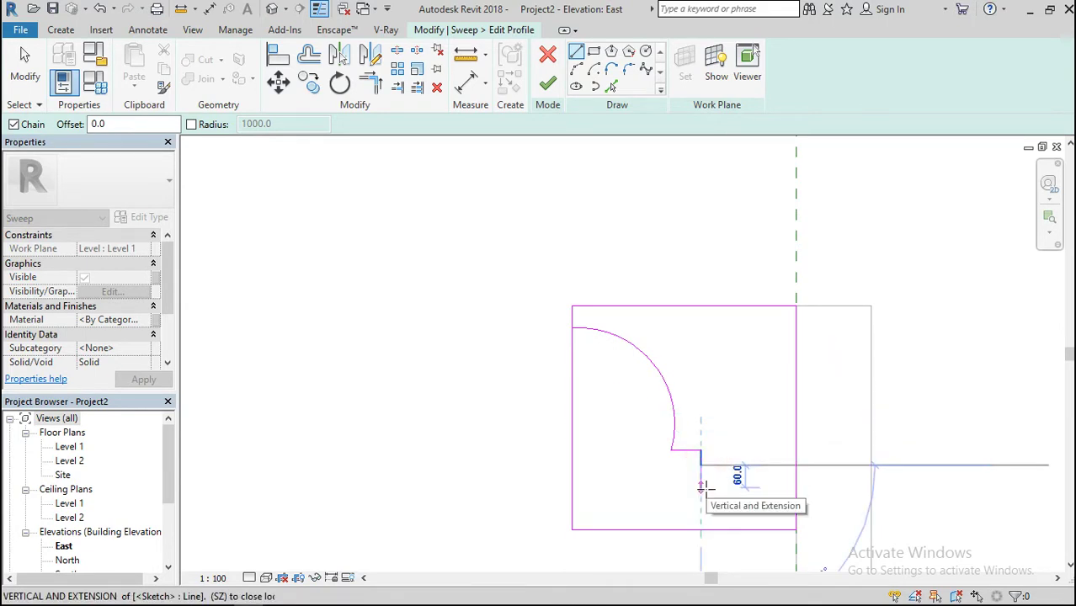
left_click(576, 68)
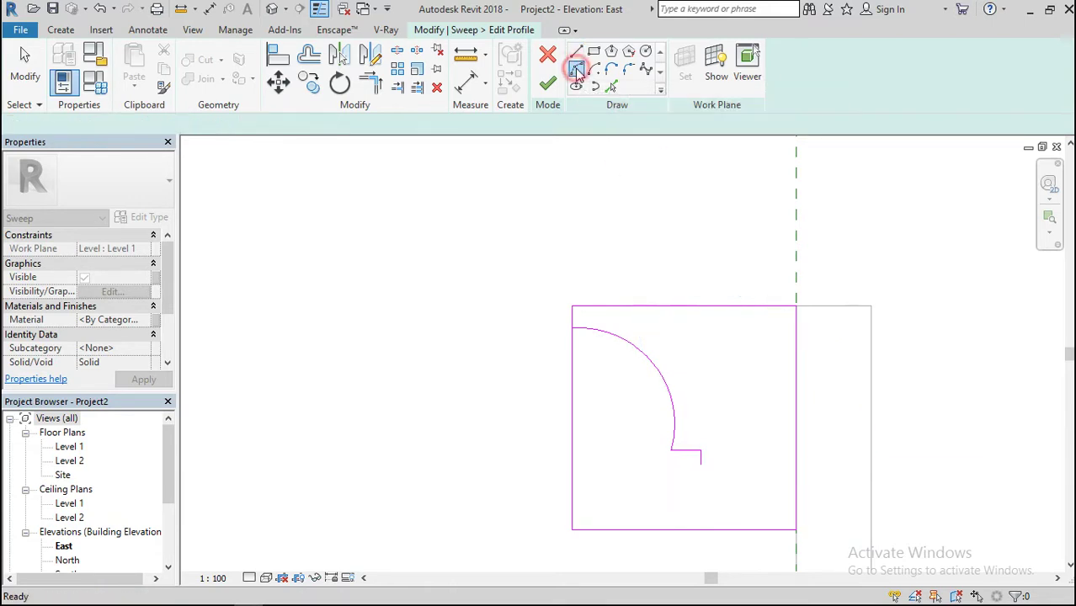
left_click(704, 500)
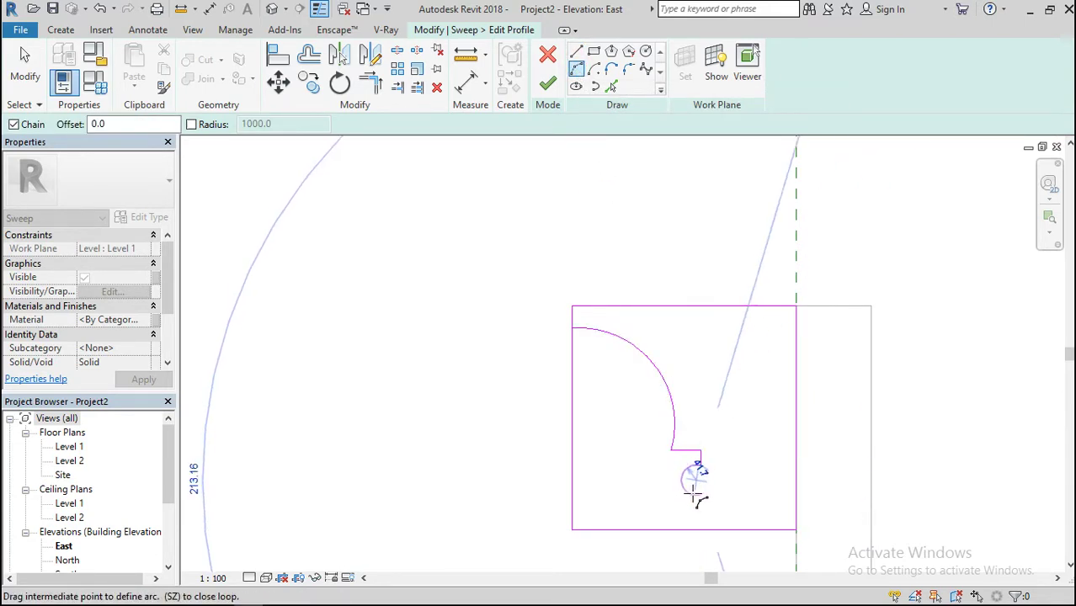
scroll(684, 490, "up", 2)
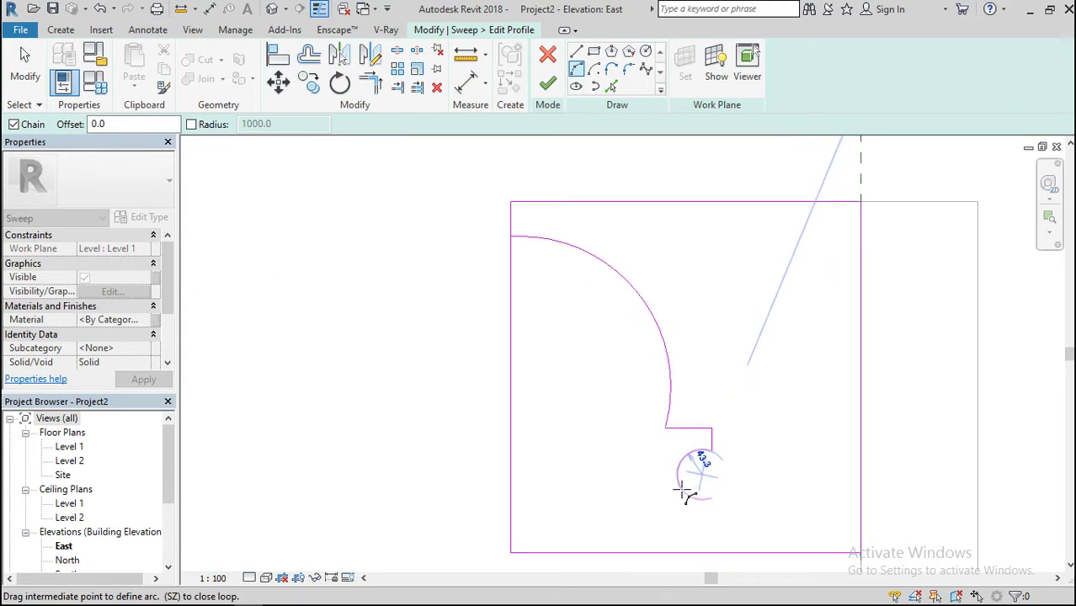
left_click(683, 491)
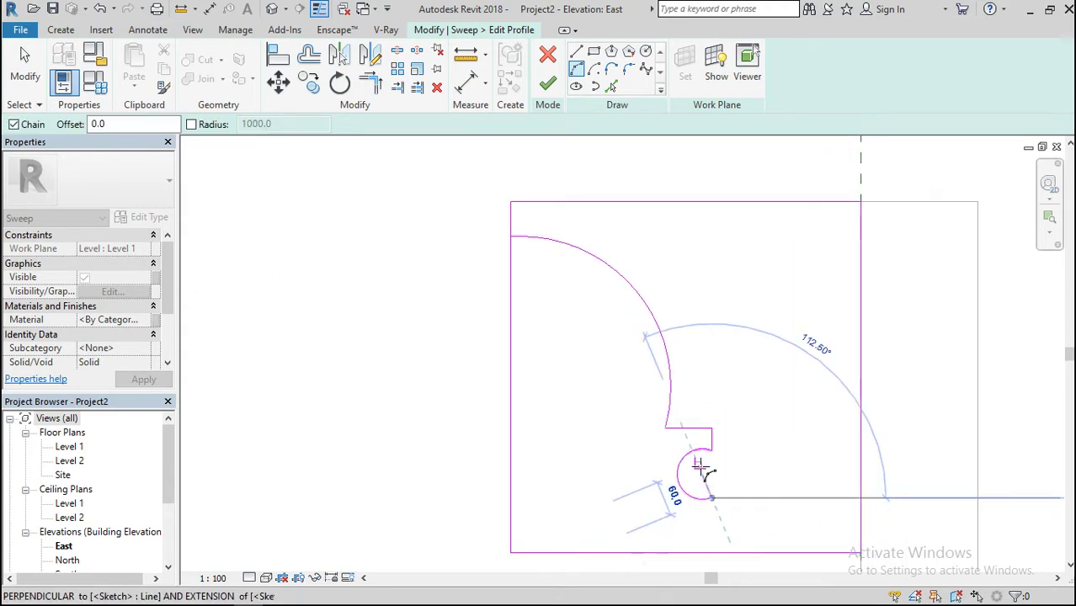
scroll(702, 459, "down", 1)
scroll(712, 506, "down", 3)
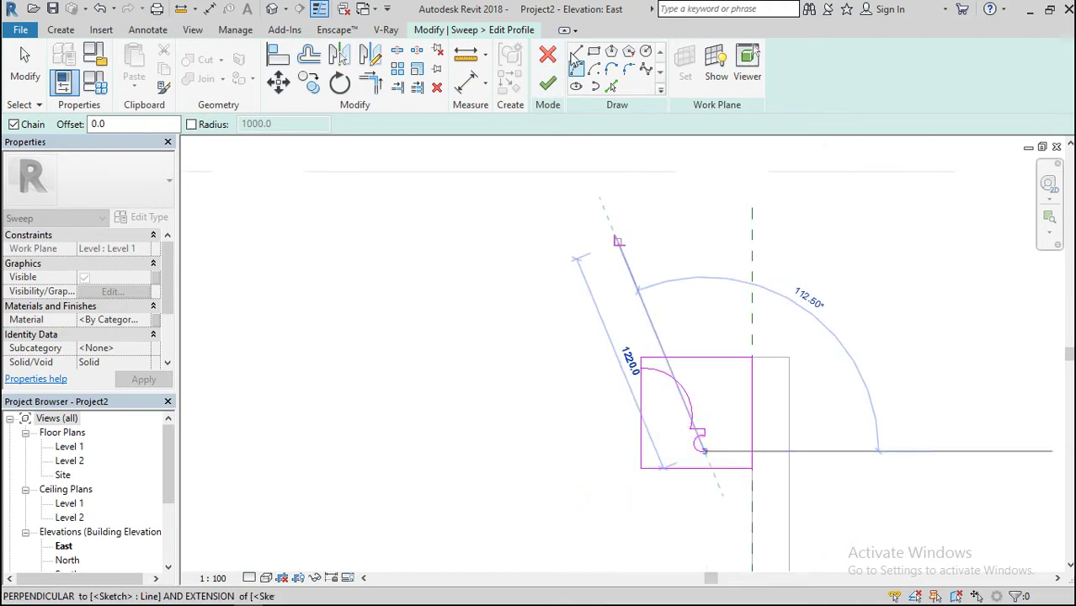
Close the outline with 200 and 120 lines back to the square's corner
left_click(576, 54)
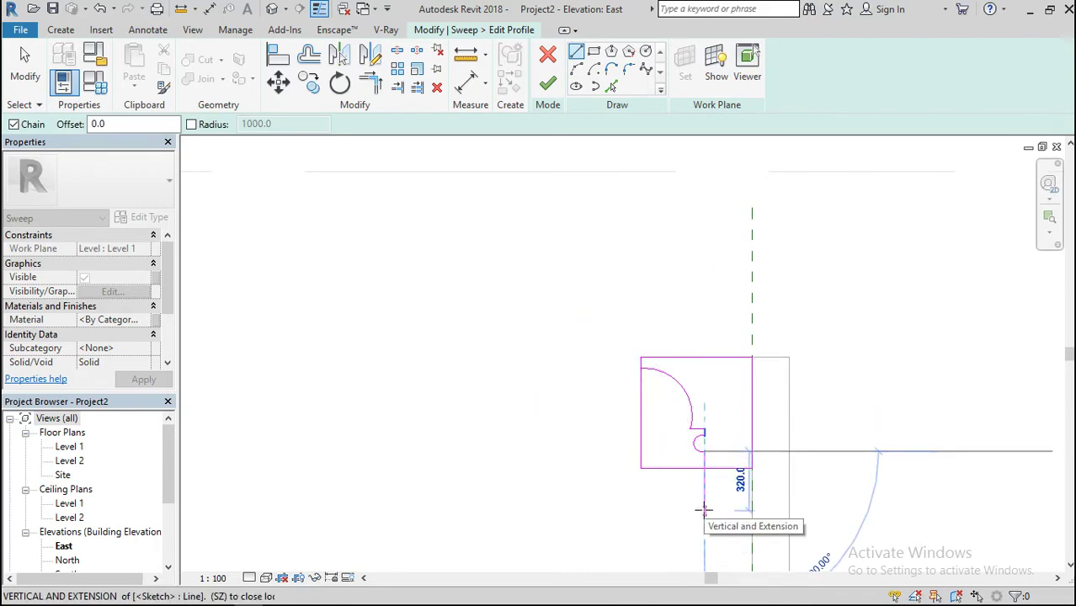
type("200")
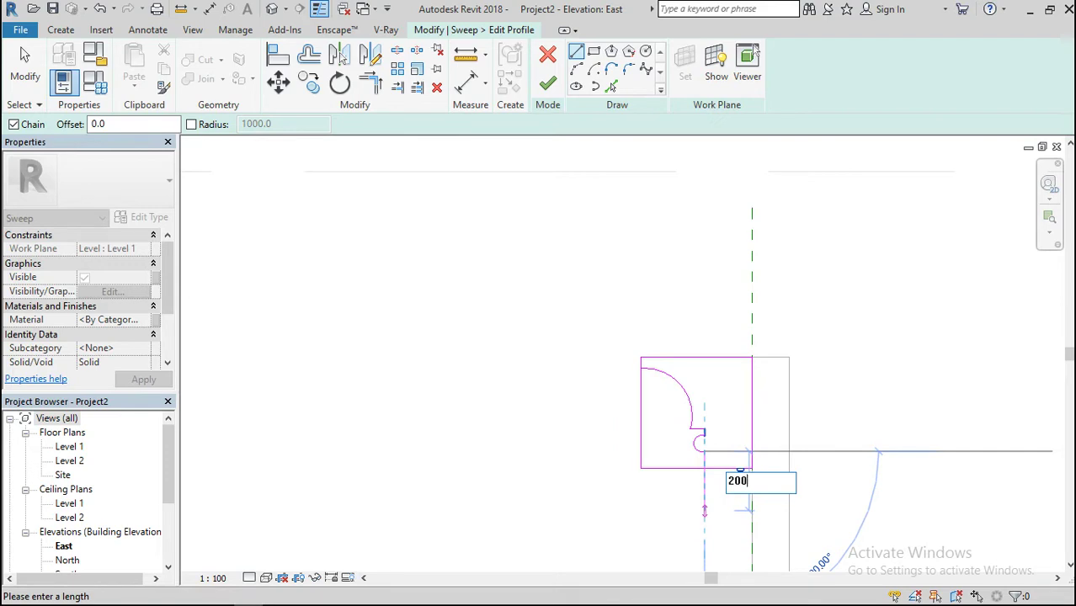
key("Return")
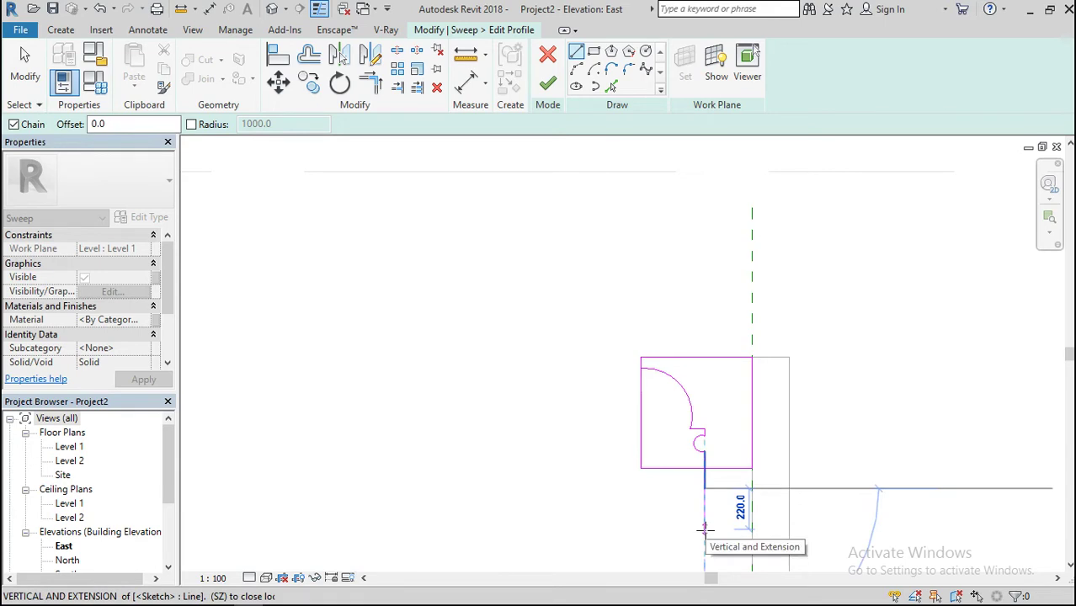
type("120.0")
key("Return")
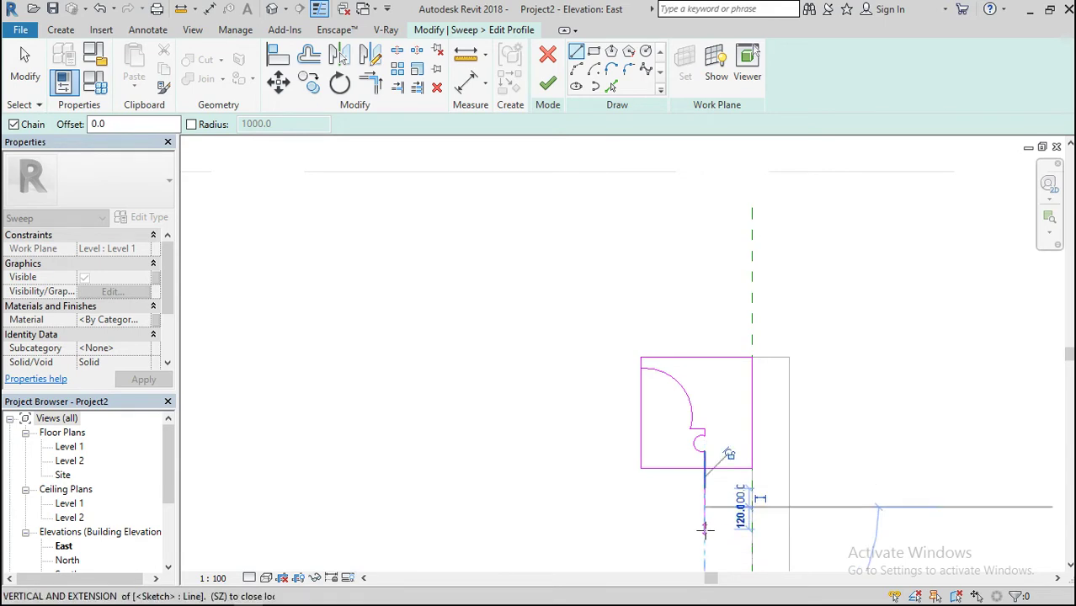
left_click(705, 507)
left_click(751, 507)
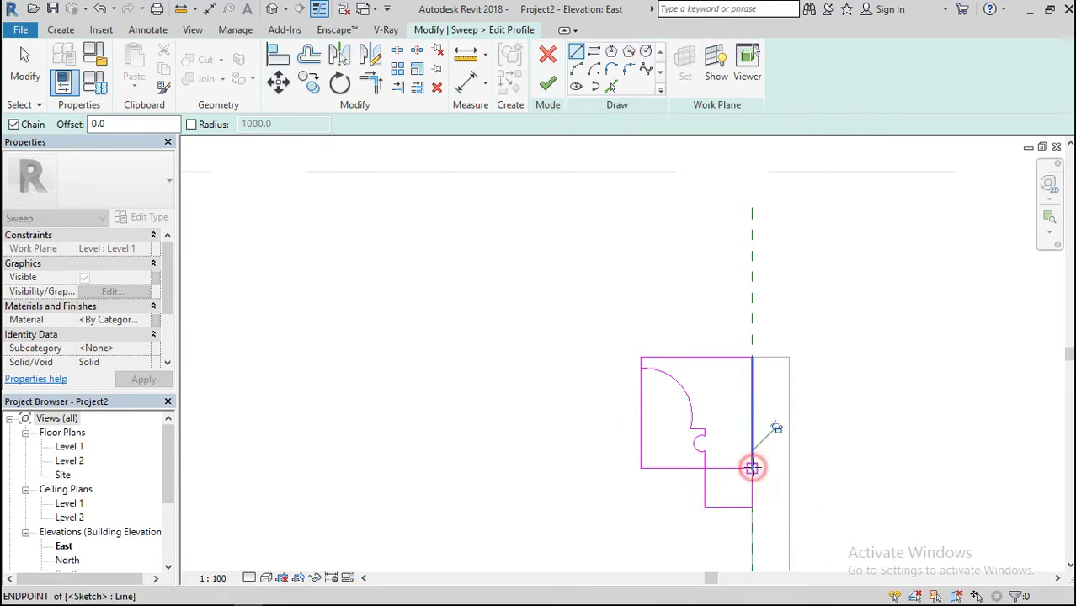
left_click(752, 468)
key("Escape")
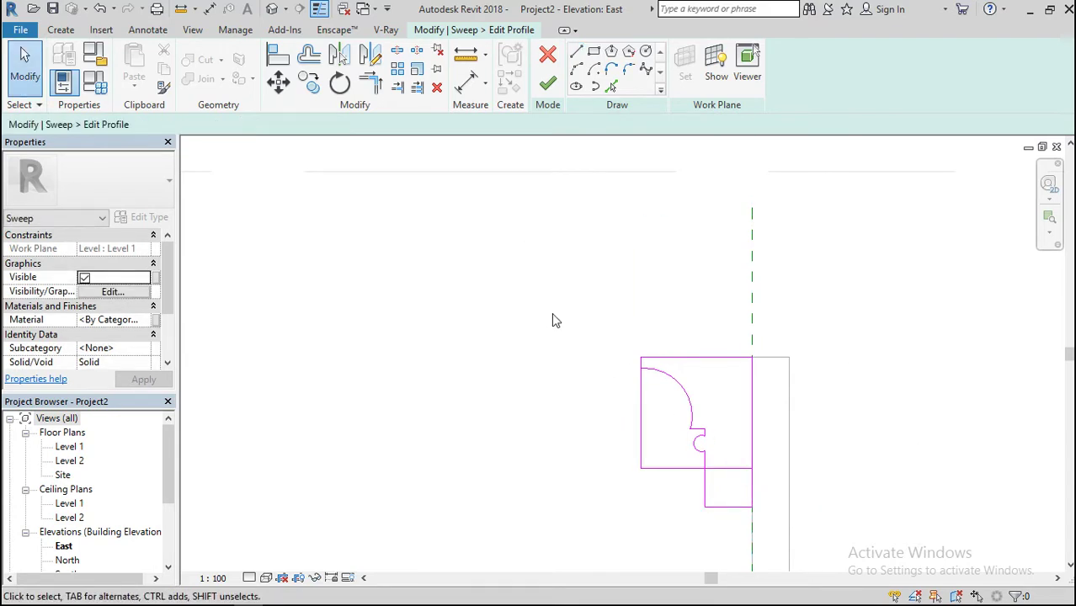
Delete the square's bottom edge and trim its left edge to meet the curve
left_click(667, 469)
key("Delete")
left_click(370, 81)
scroll(645, 371, "up", 5)
left_click(624, 349)
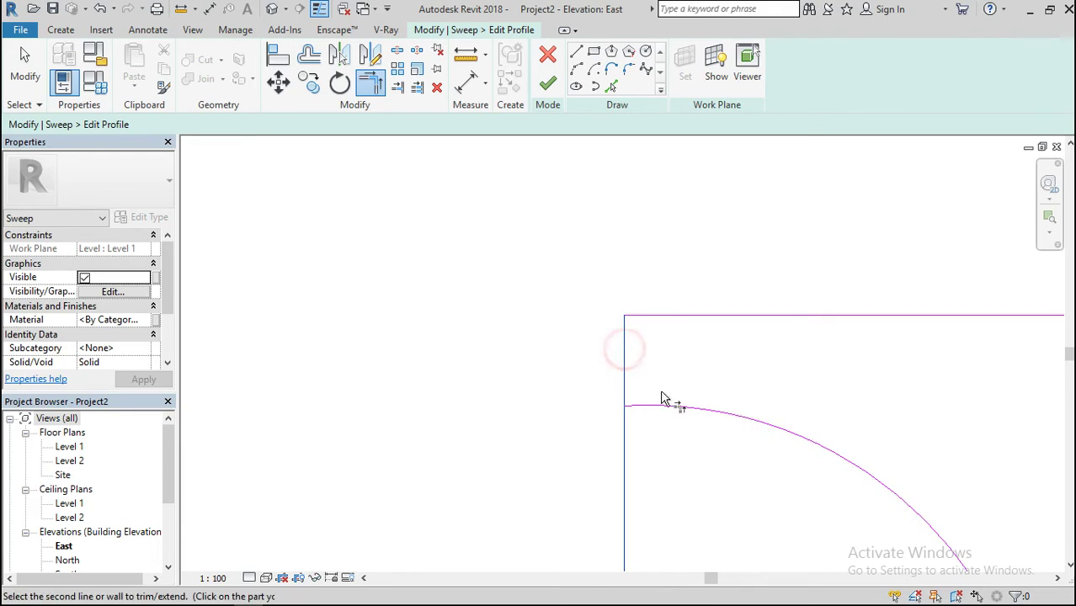
left_click(663, 405)
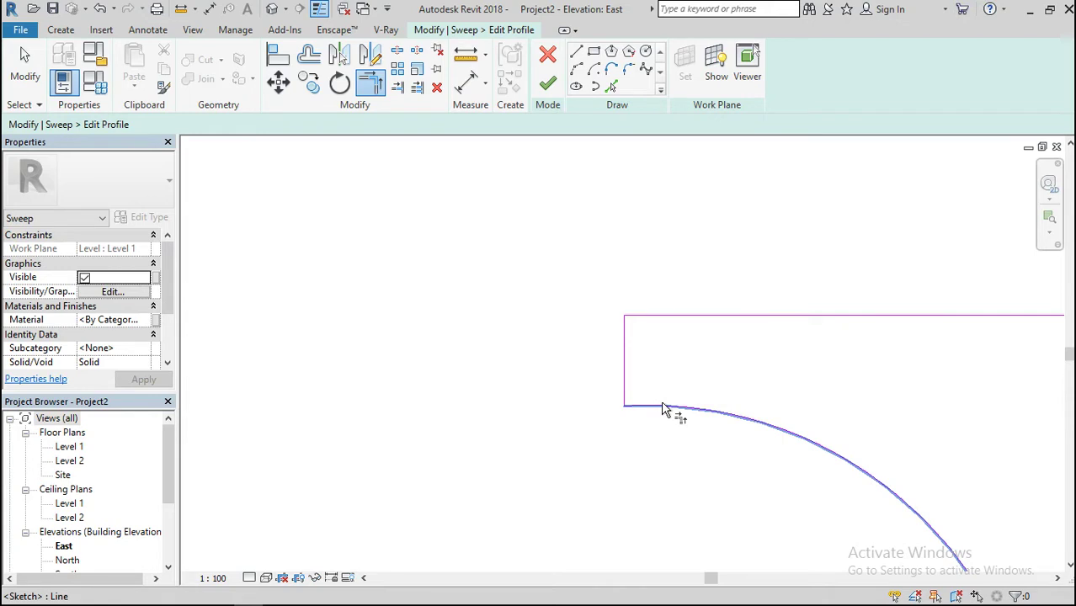
scroll(538, 324, "down", 2)
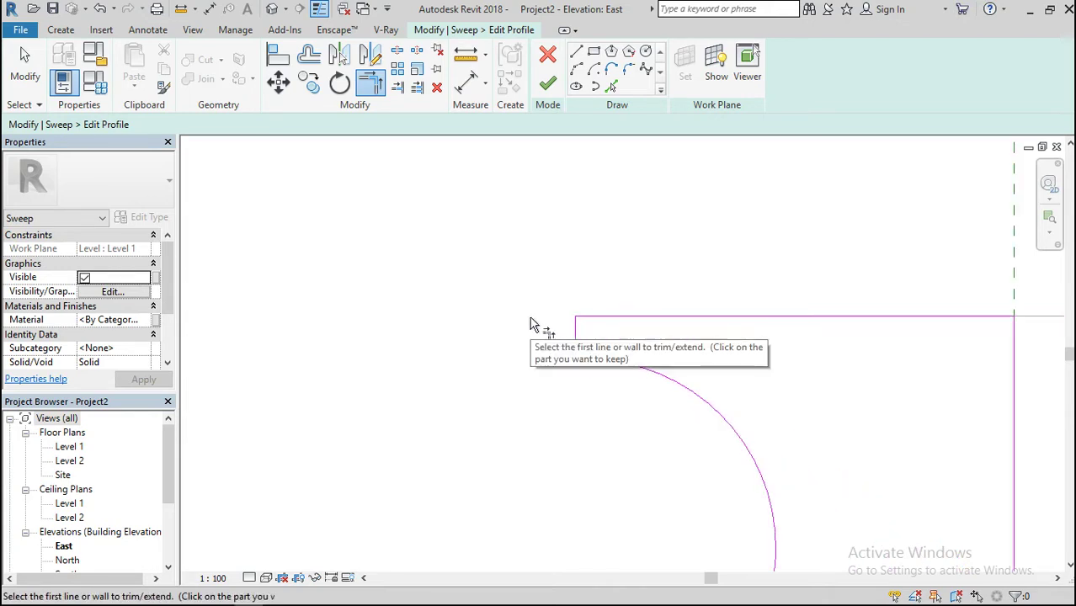
scroll(589, 202, "down", 2)
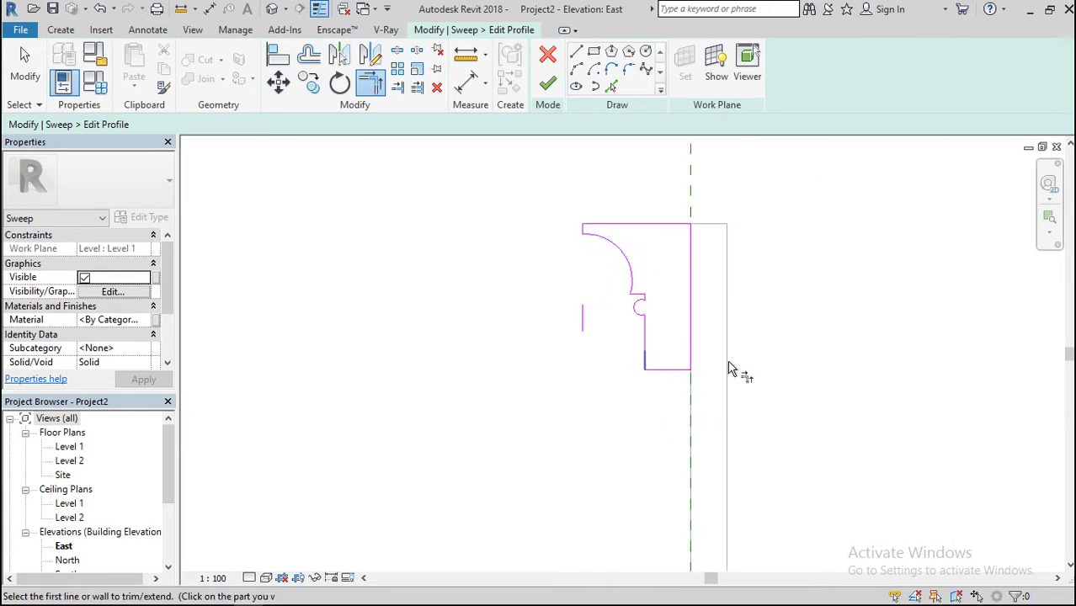
key("Escape")
Delete the leftover short vertical line from the profile
left_click(583, 318)
key("Delete")
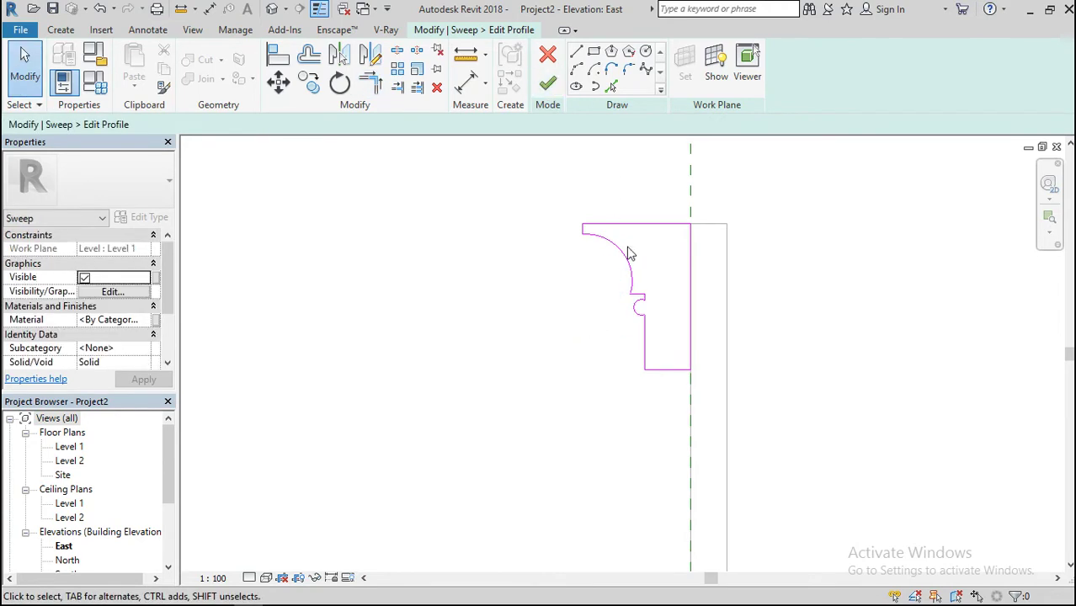
scroll(655, 337, "up", 4)
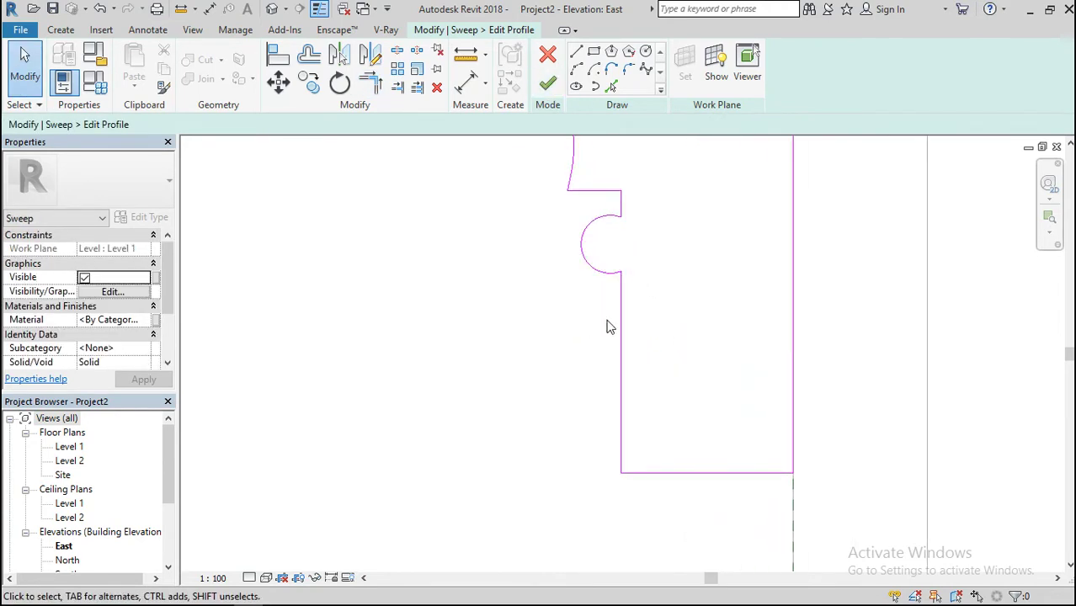
left_click(576, 52)
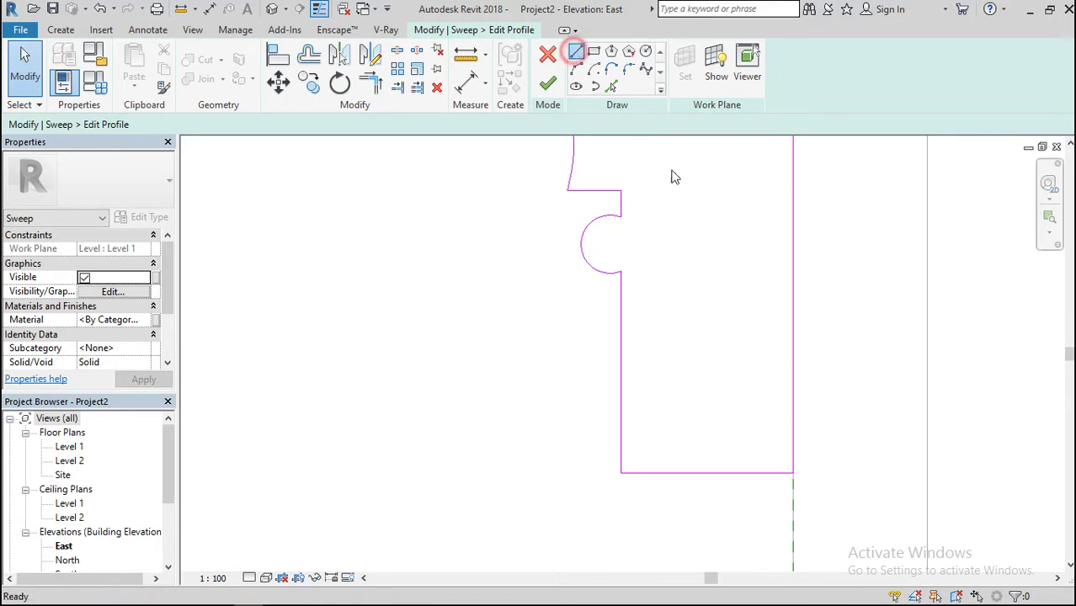
Draw a 120 horizontal step below the bead and a vertical edge down to the bottom line
left_click(621, 271)
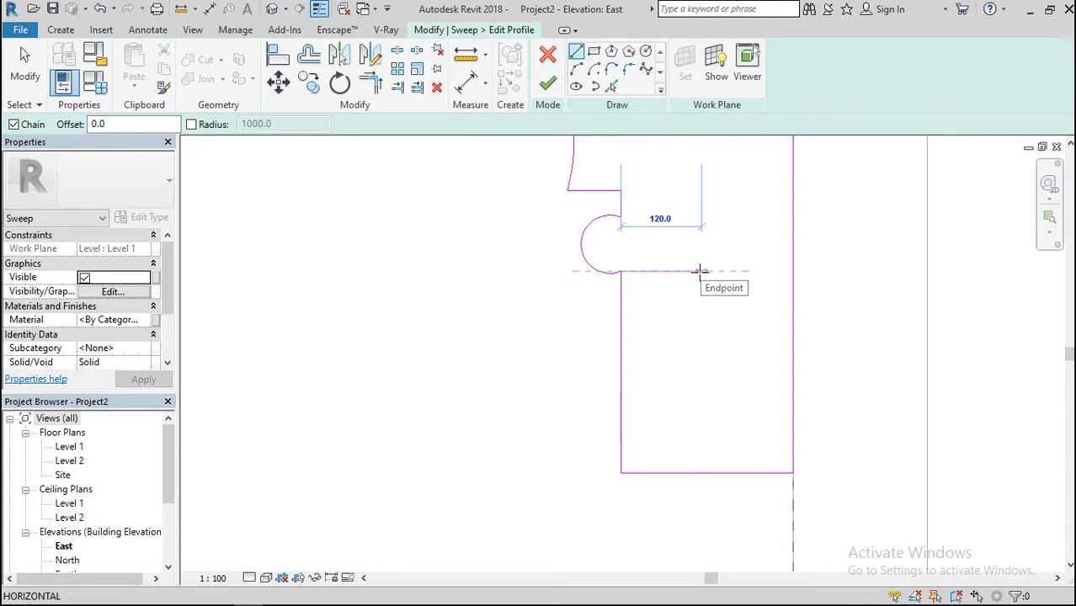
left_click(701, 271)
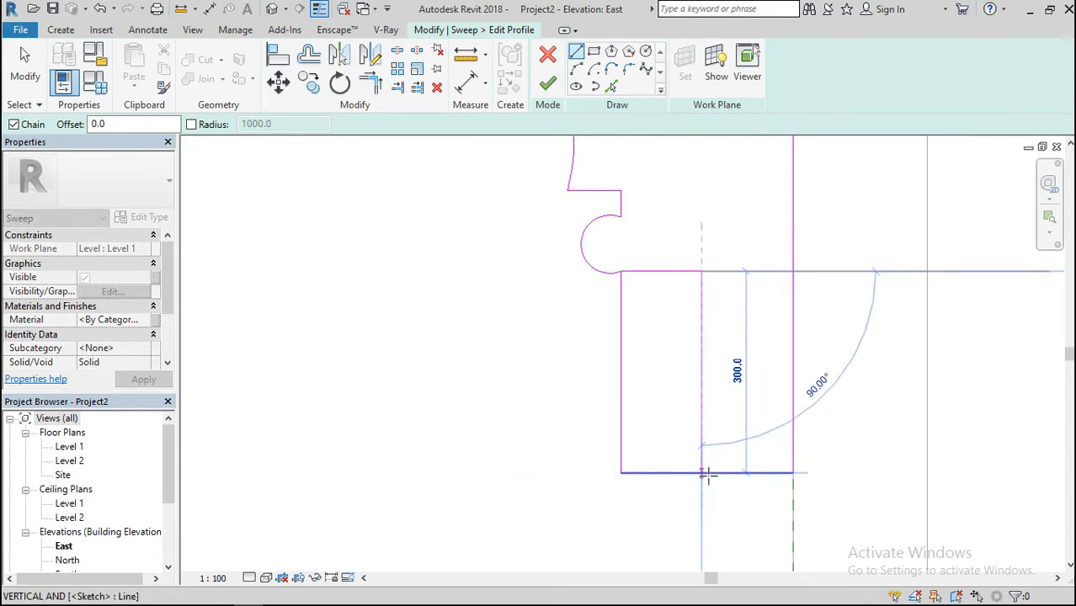
left_click(703, 473)
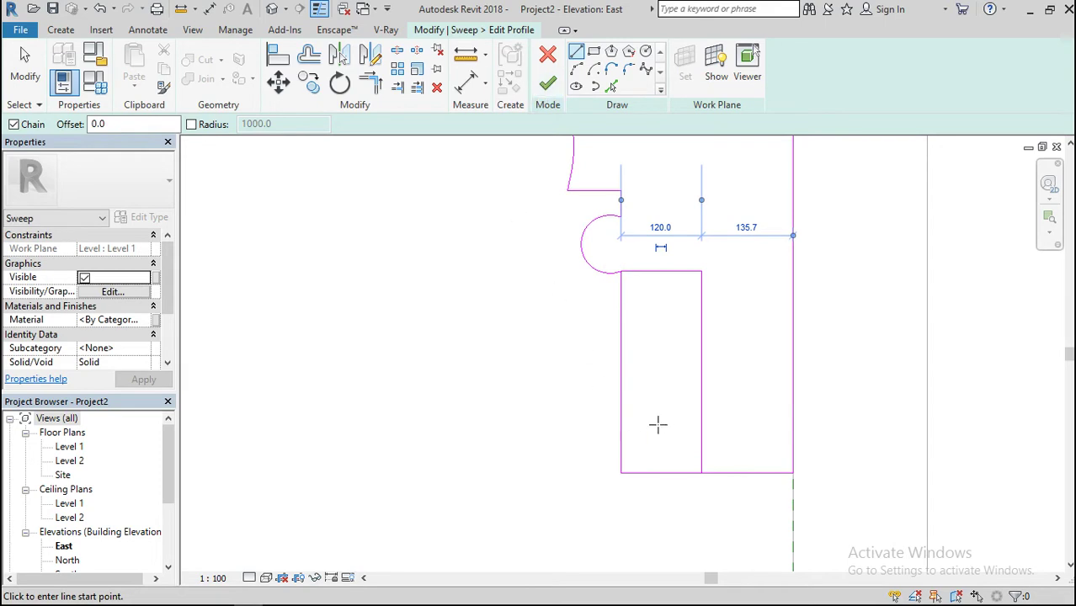
key("Escape")
key("Escape")
Delete the old upper and lower vertical segments and trim the bottom corner
left_click(621, 366)
key("Delete")
left_click(624, 428)
key("Delete")
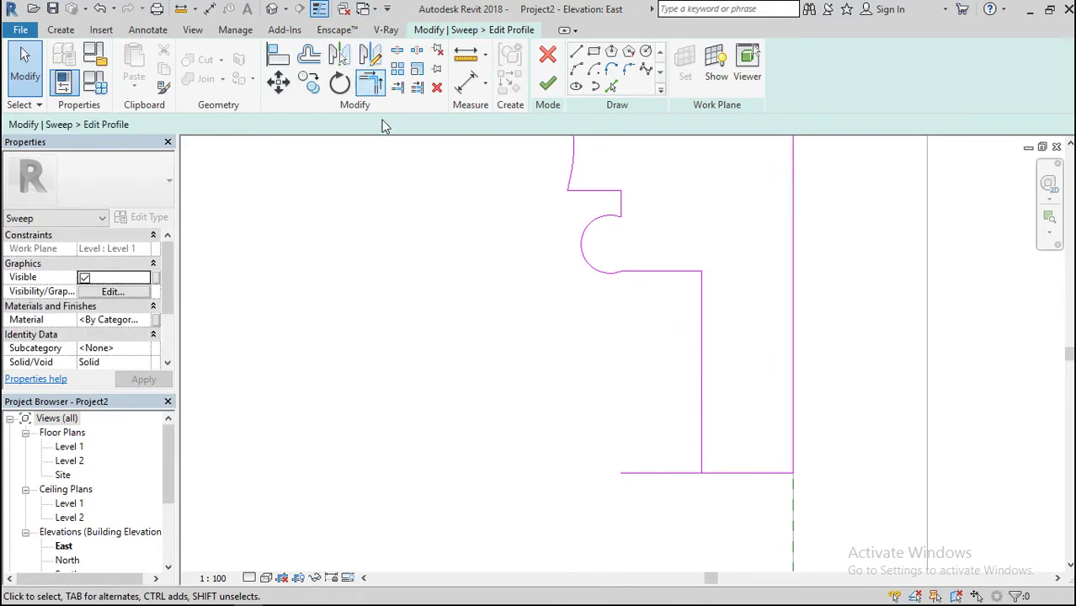
left_click(371, 83)
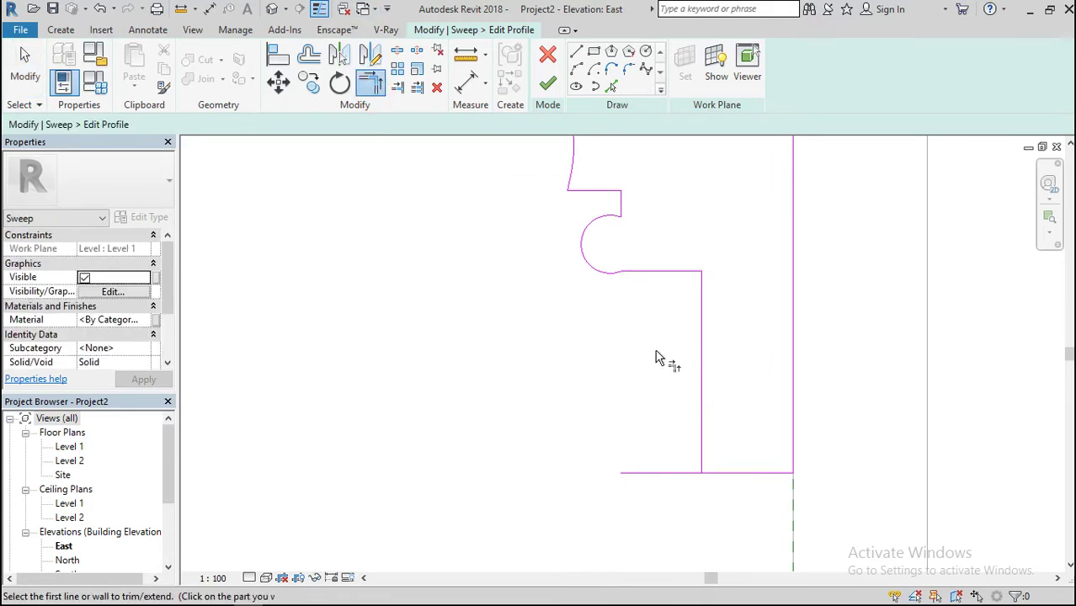
left_click(704, 385)
left_click(738, 470)
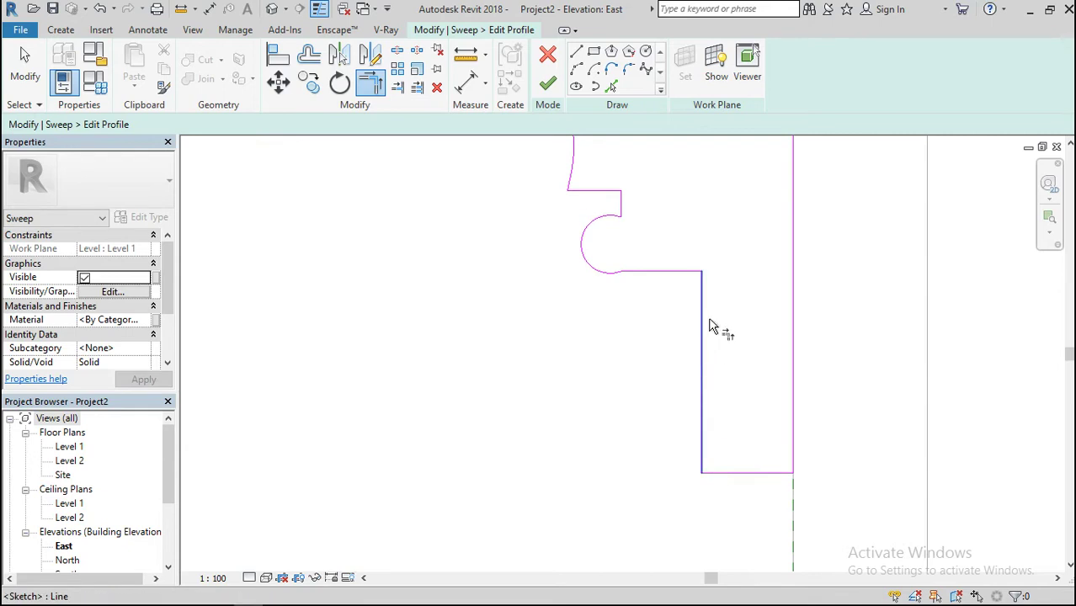
left_click(547, 83)
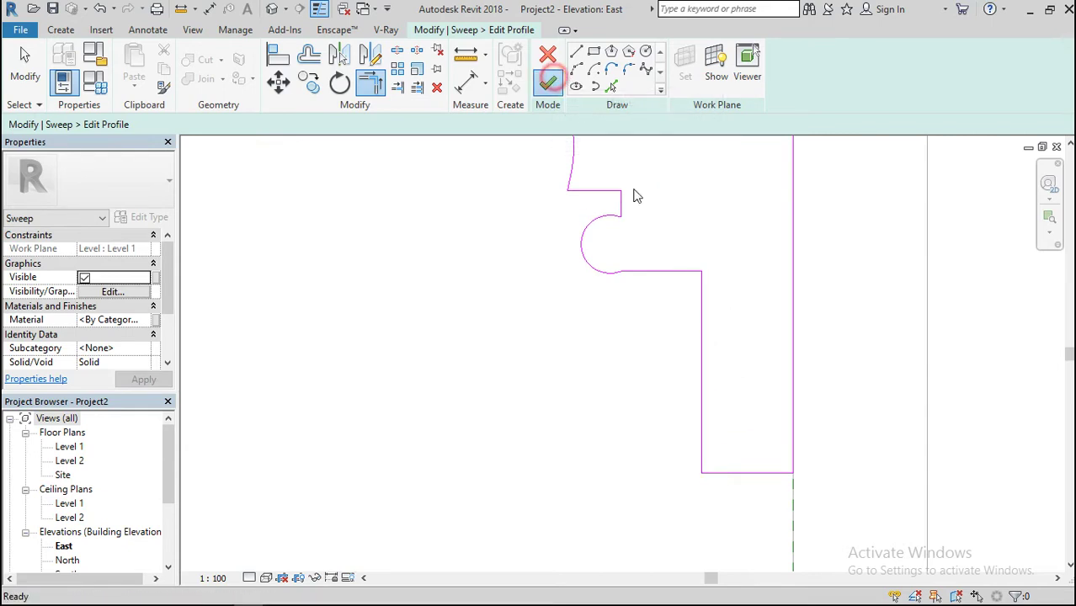
Finish the sweep and the in-place cornice model
scroll(713, 367, "down", 3)
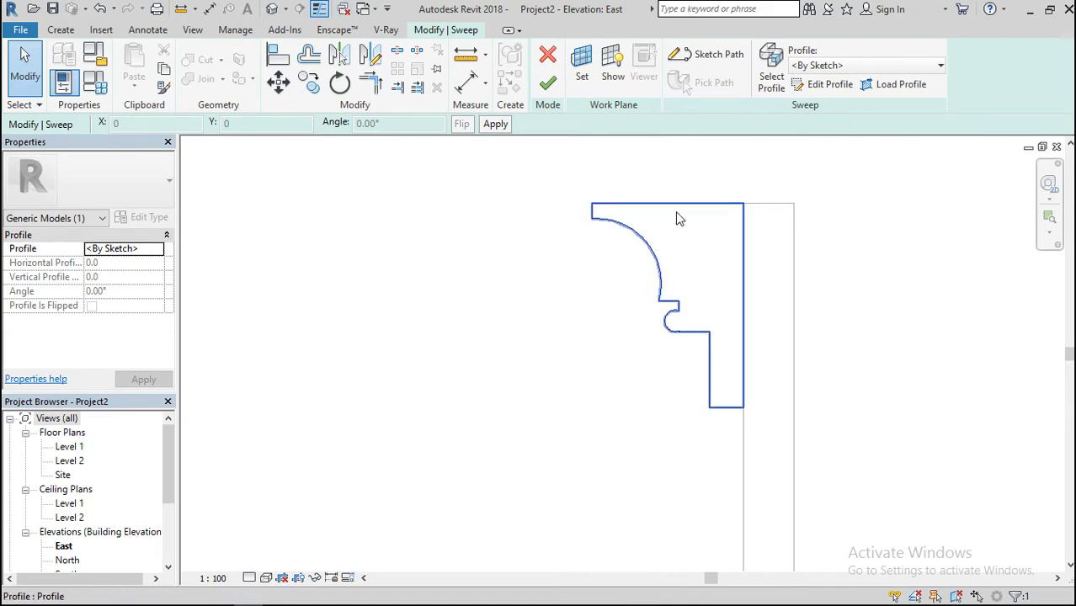
left_click(547, 82)
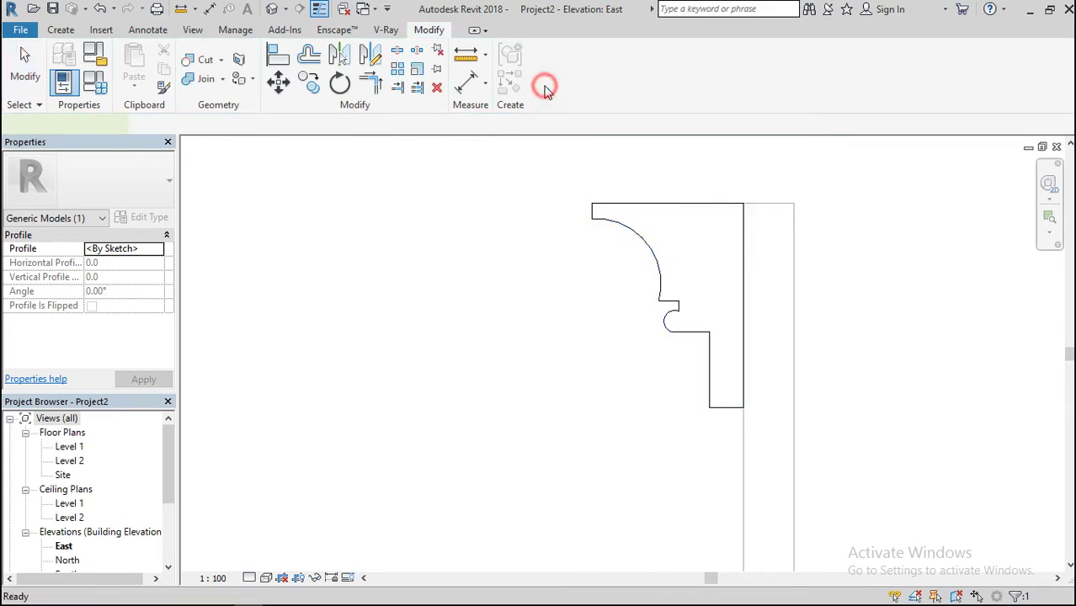
left_click(796, 87)
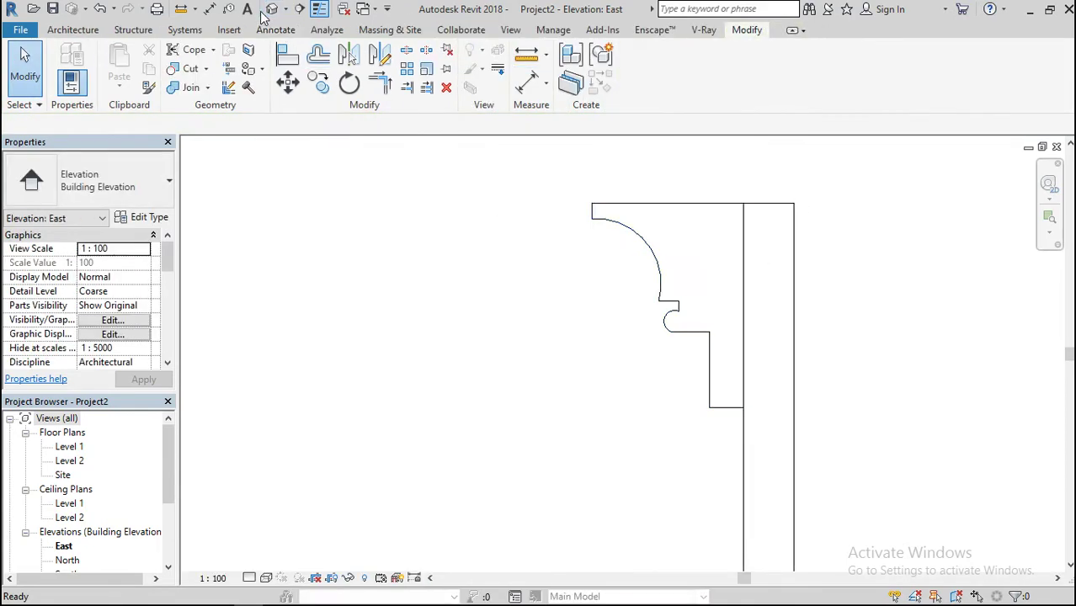
View the cornice in the Default 3D View from the front-right corner, zoomed in
left_click(271, 10)
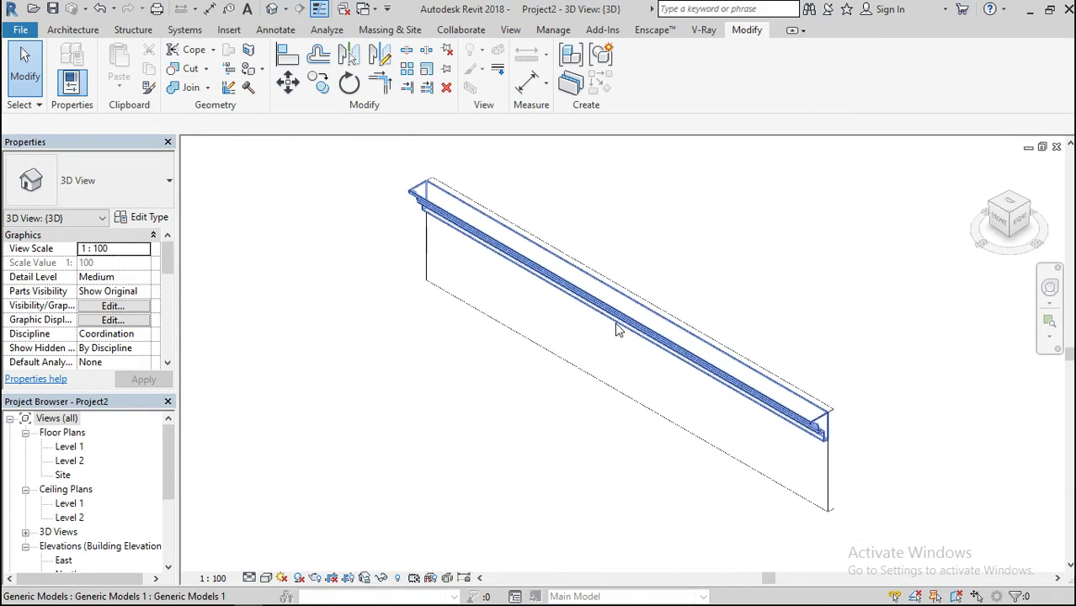
left_click(1019, 217)
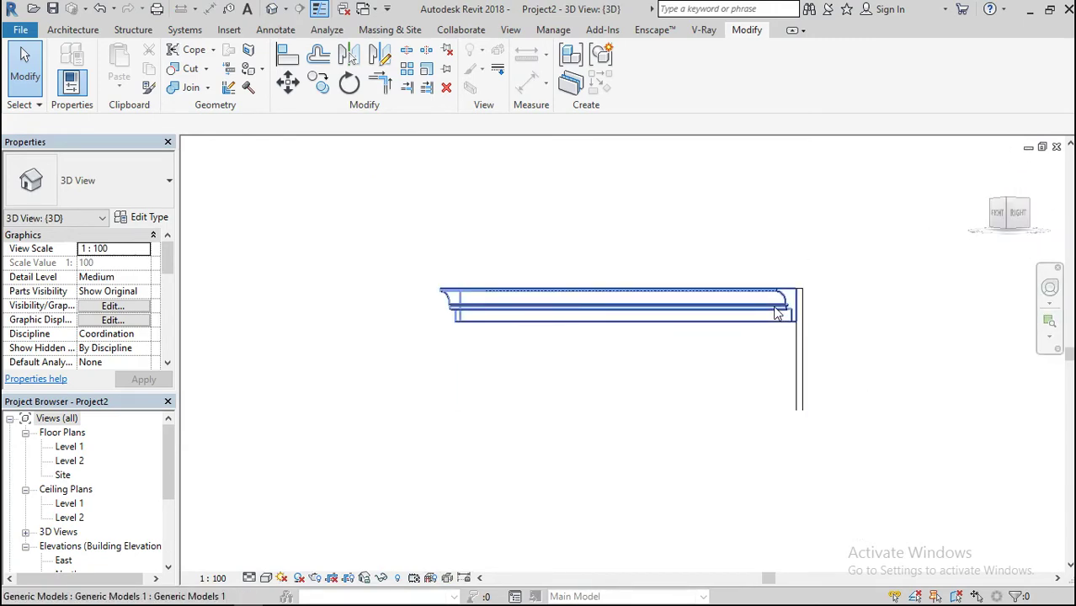
scroll(882, 337, "up", 3)
scroll(859, 405, "up", 3)
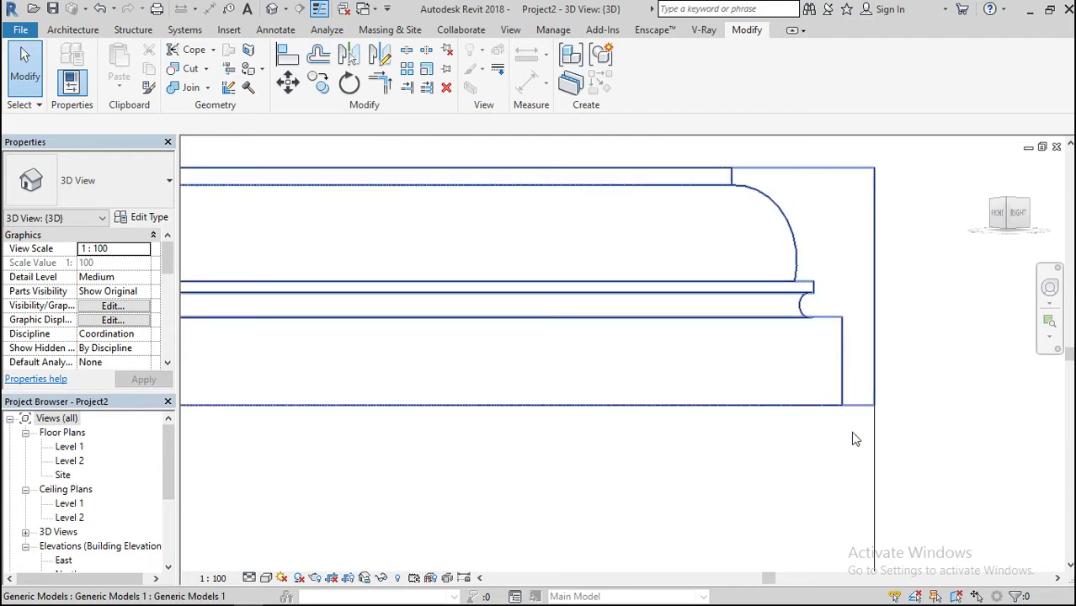
scroll(847, 390, "down", 2)
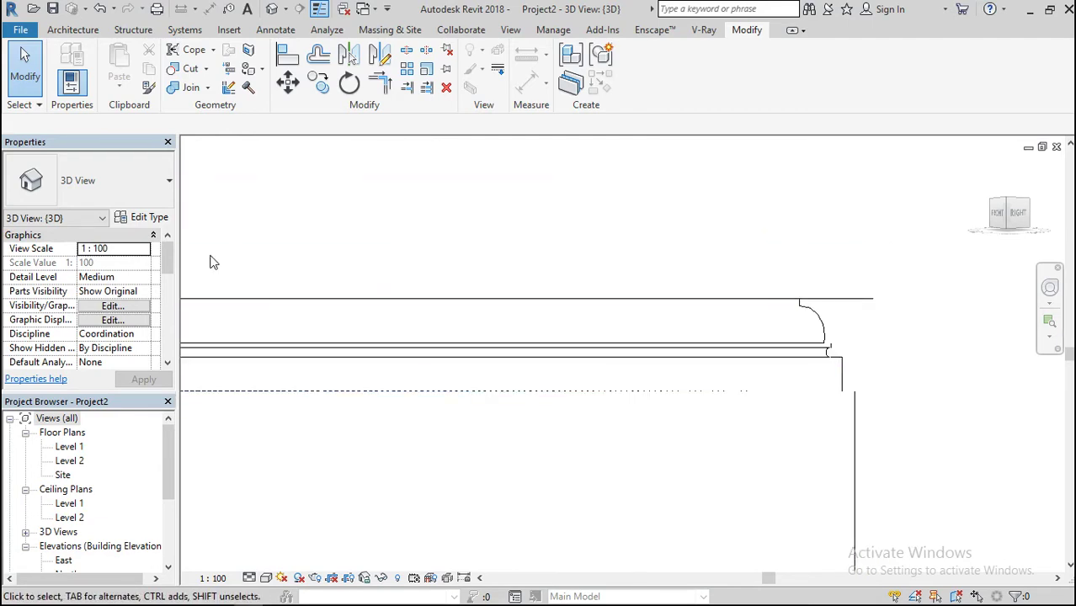
left_click(20, 30)
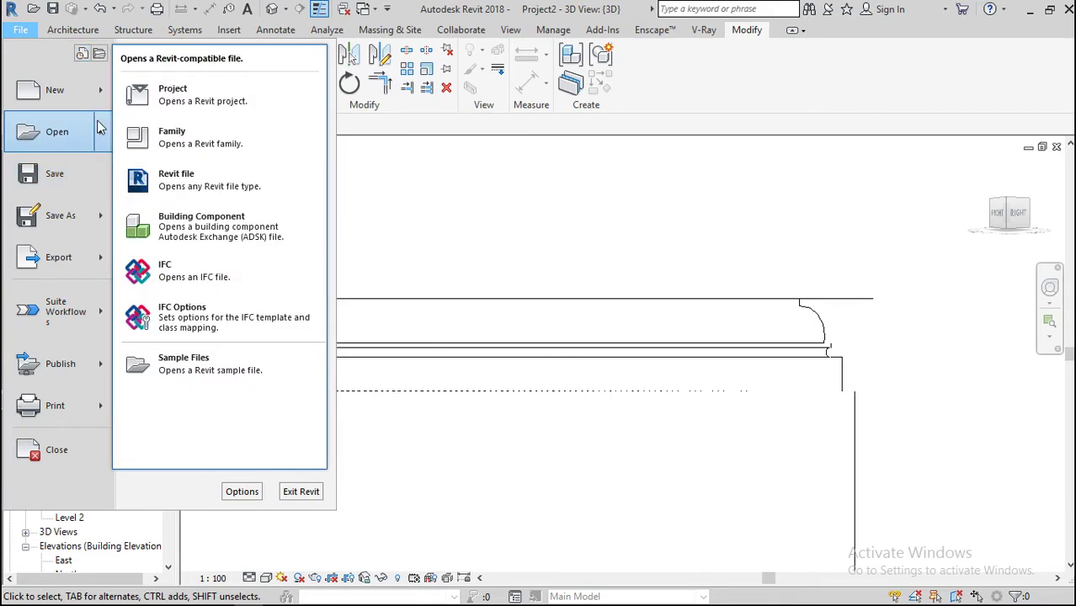
Start a new family and display the template files as a list
mouse_move(75, 89)
left_click(202, 149)
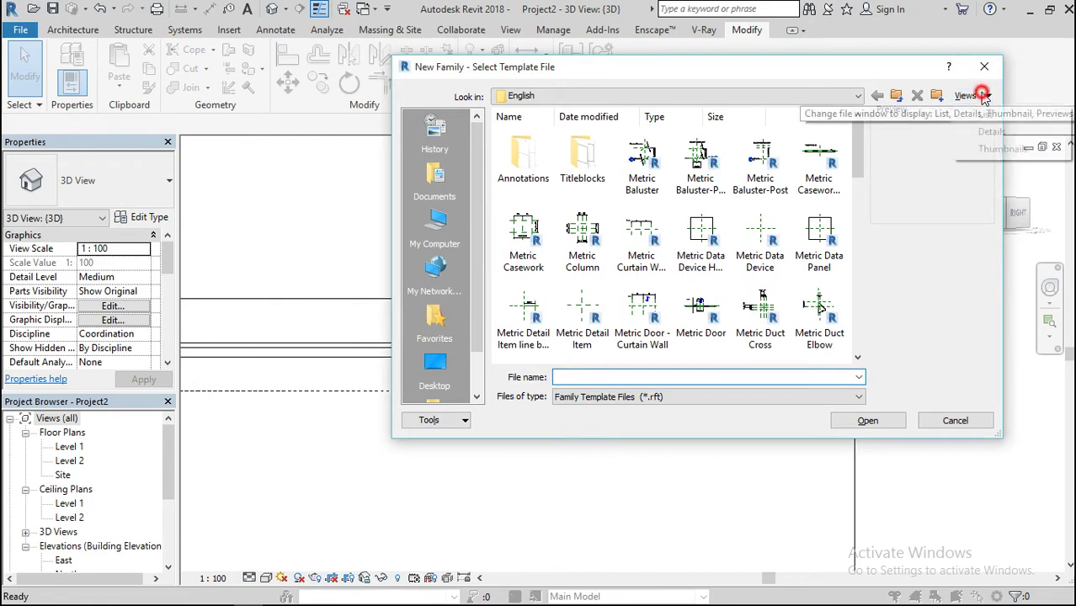
left_click(987, 97)
left_click(986, 115)
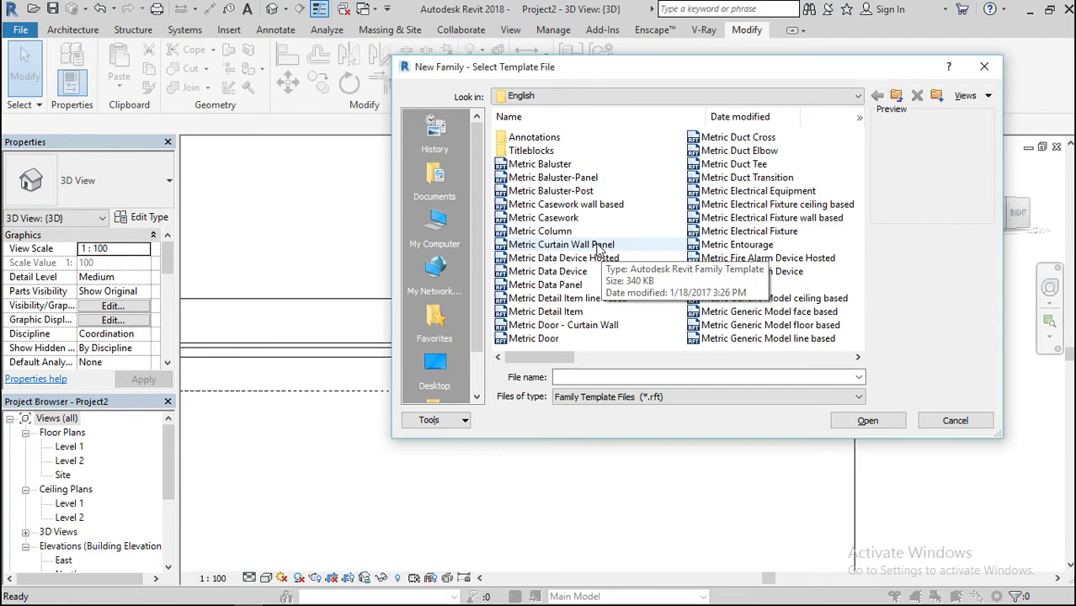
scroll(625, 189, "right", 3)
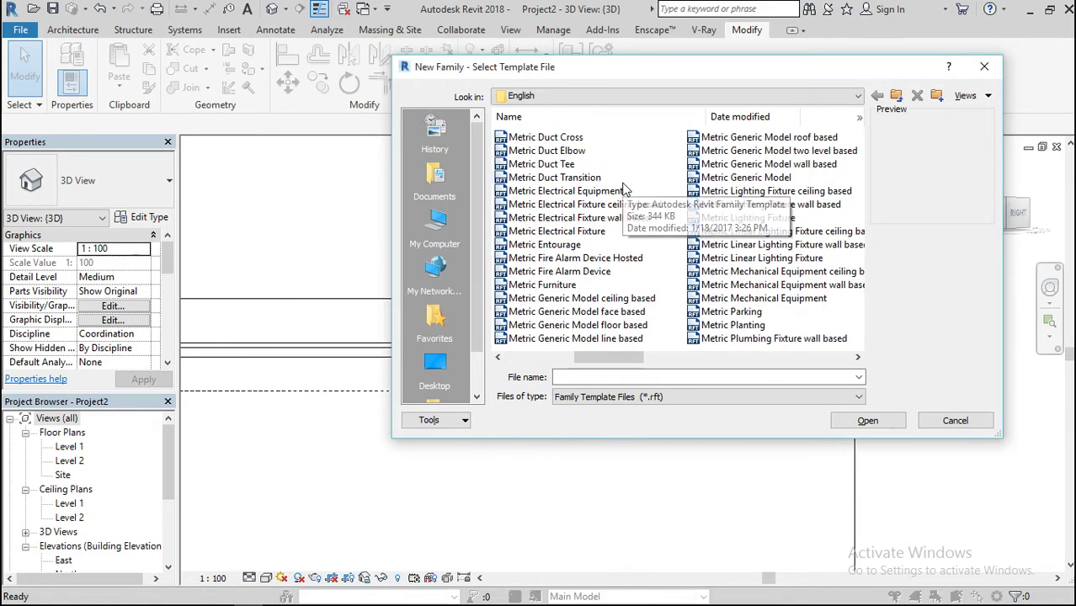
scroll(625, 189, "left", 3)
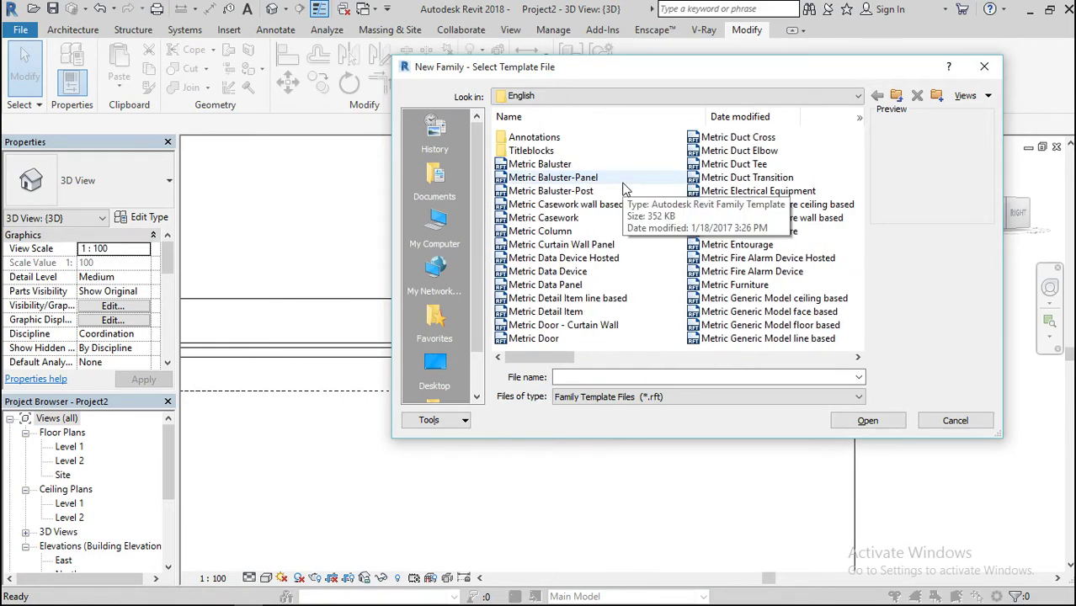
left_click(988, 96)
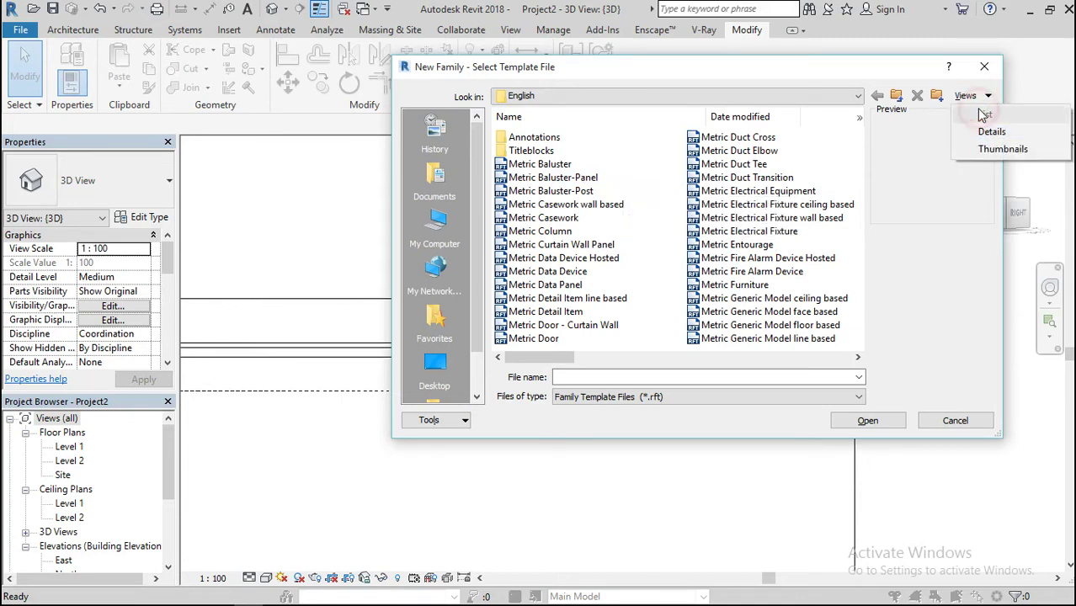
left_click(982, 120)
left_click(977, 116)
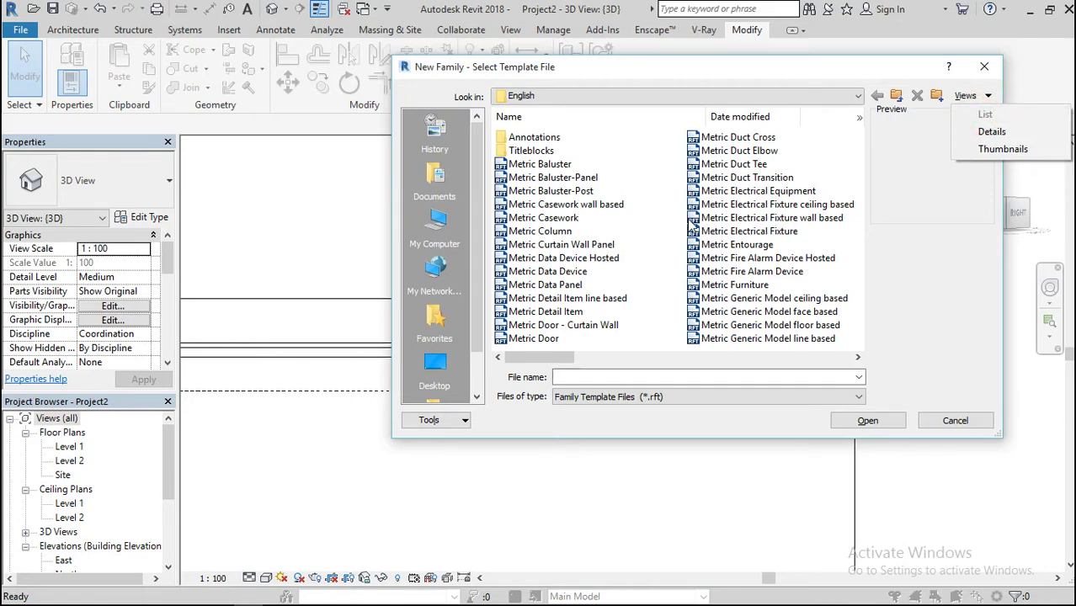
Open the Metric Generic Model line based template as the new family
scroll(692, 226, "right", 5)
scroll(691, 225, "left", 6)
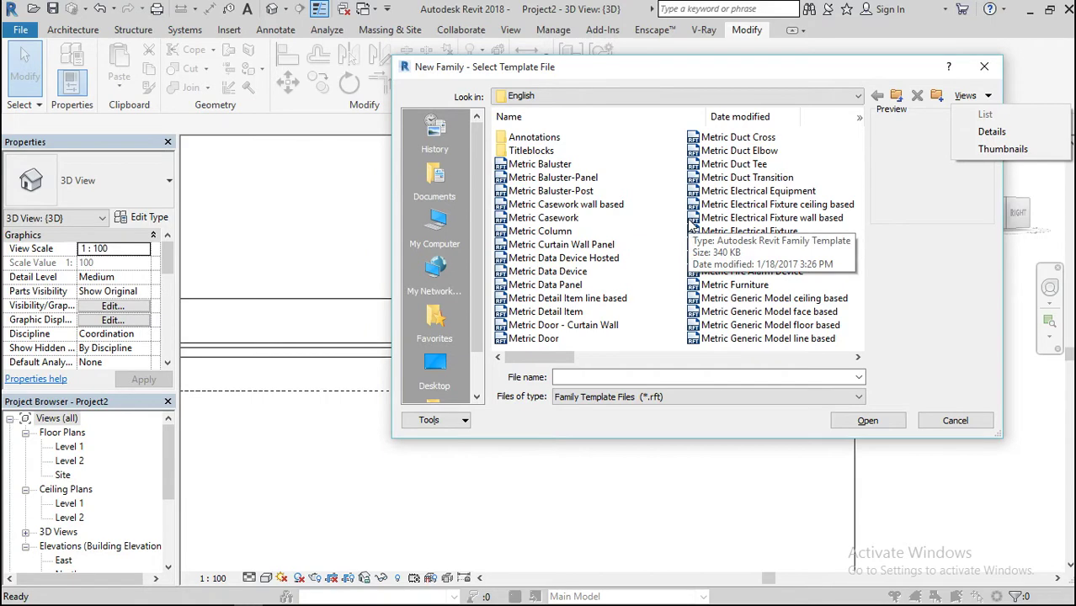
scroll(692, 226, "right", 1)
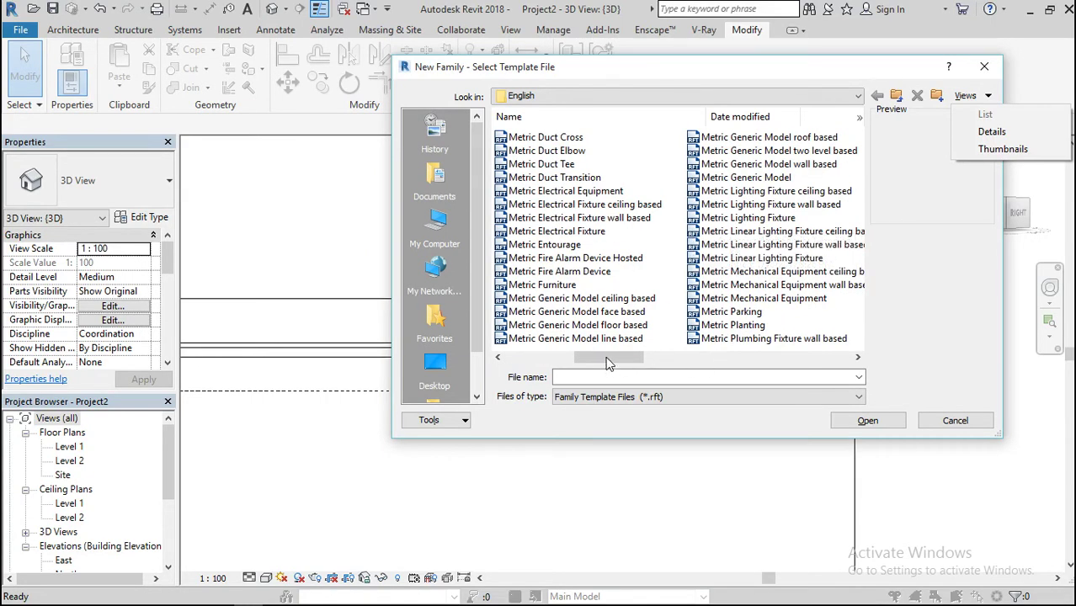
left_click_drag(610, 363, 581, 374)
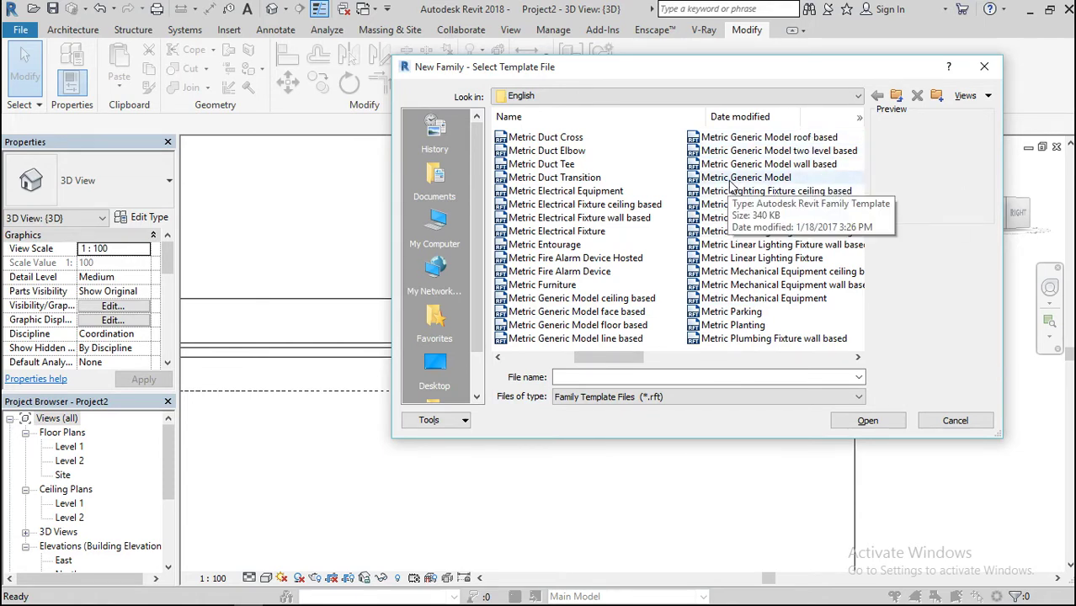
left_click(614, 340)
double_click(614, 338)
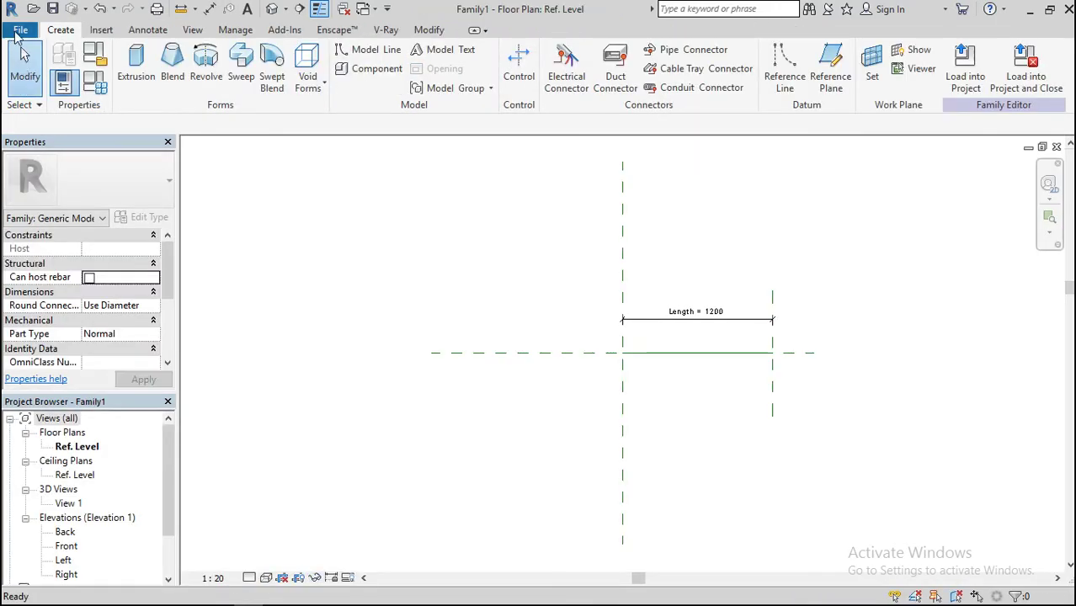
Create Family2 from the Metric Generic Model.rft template
left_click(21, 31)
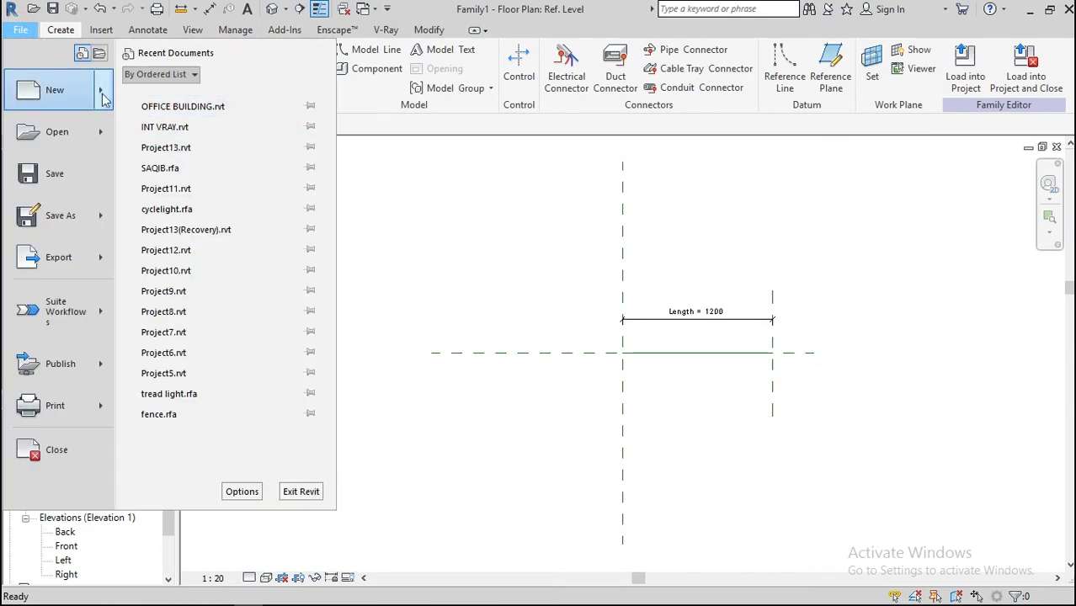
mouse_move(102, 96)
left_click(180, 140)
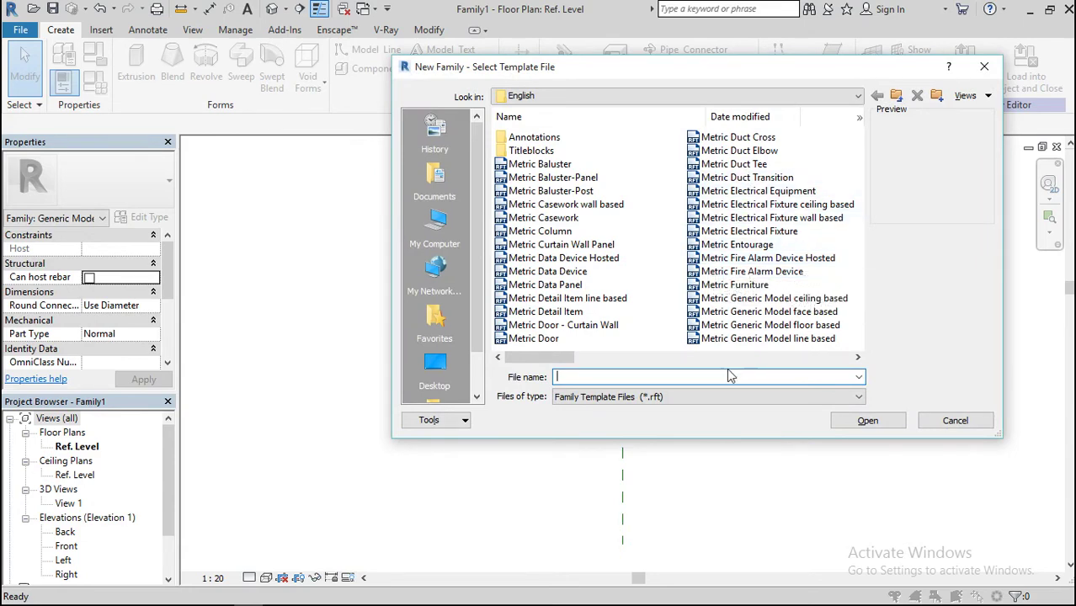
left_click_drag(565, 368, 596, 369)
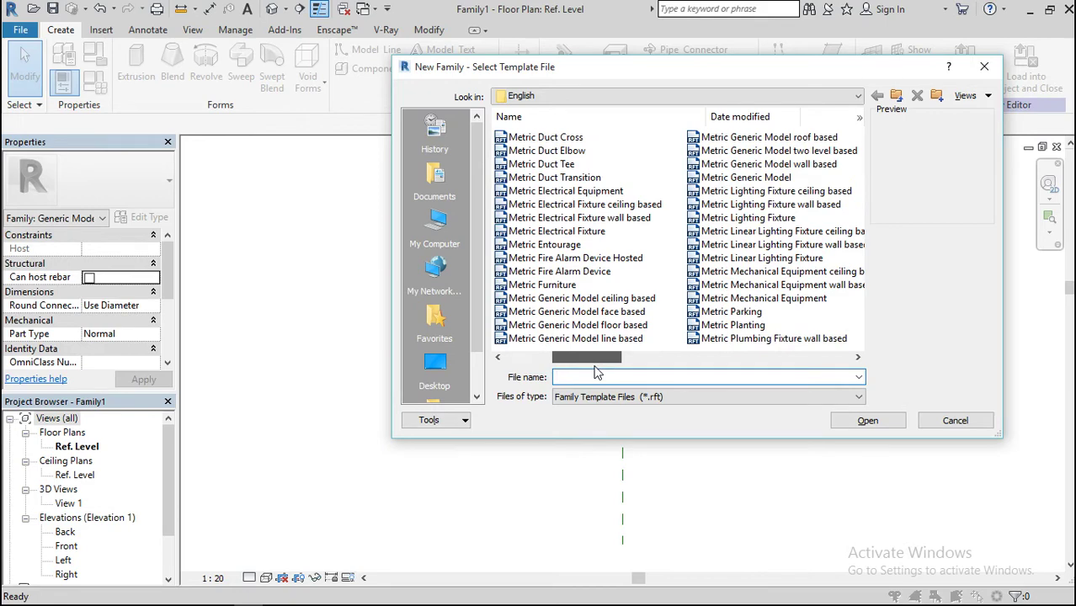
double_click(731, 179)
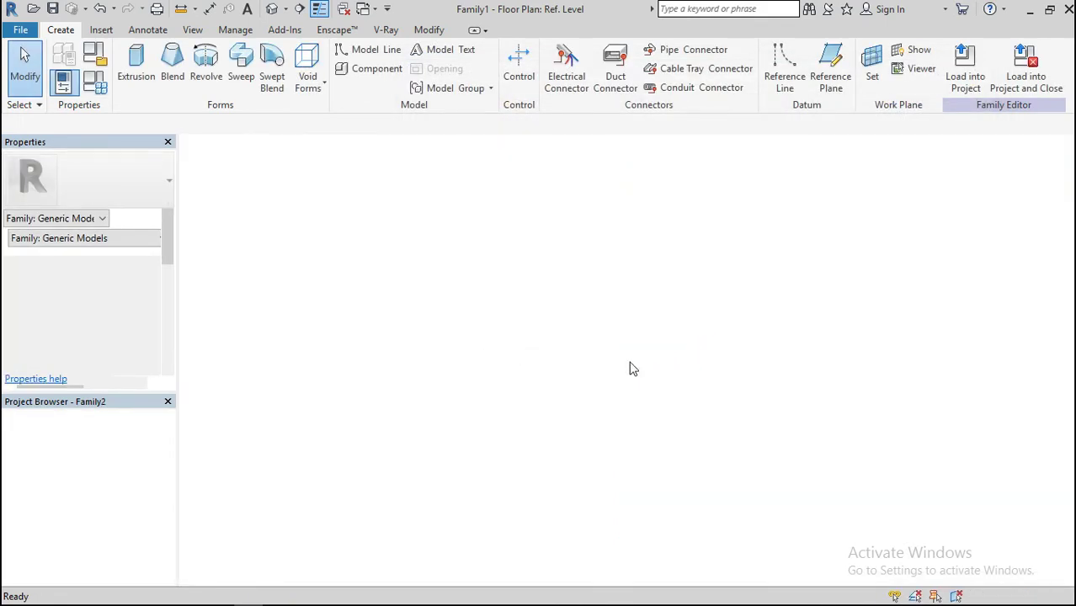
Start a solid extrusion and draw a rectangle from the reference-plane intersection
left_click(139, 74)
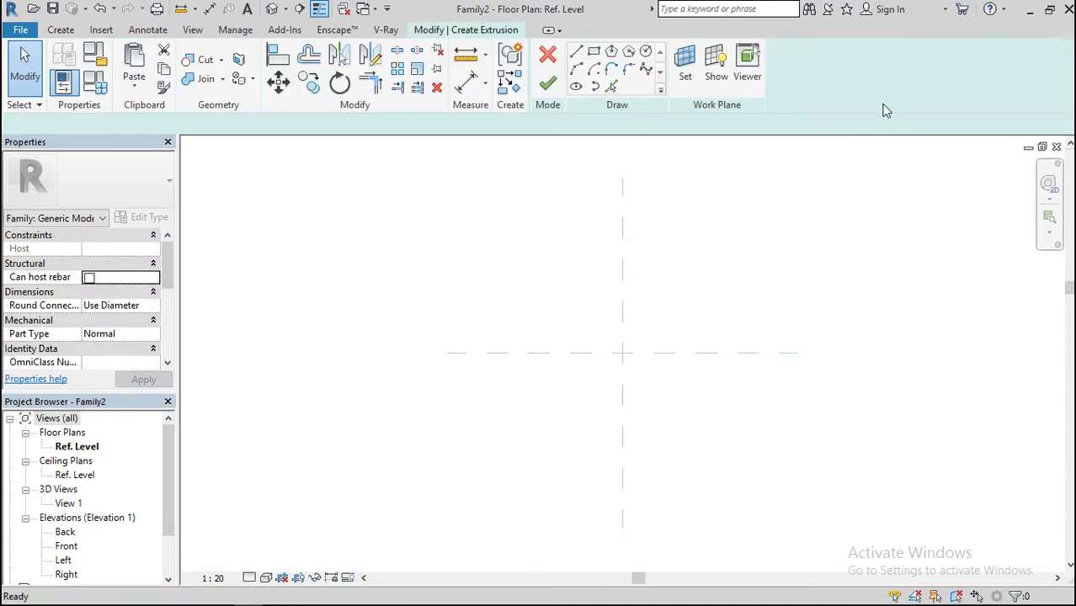
left_click(593, 53)
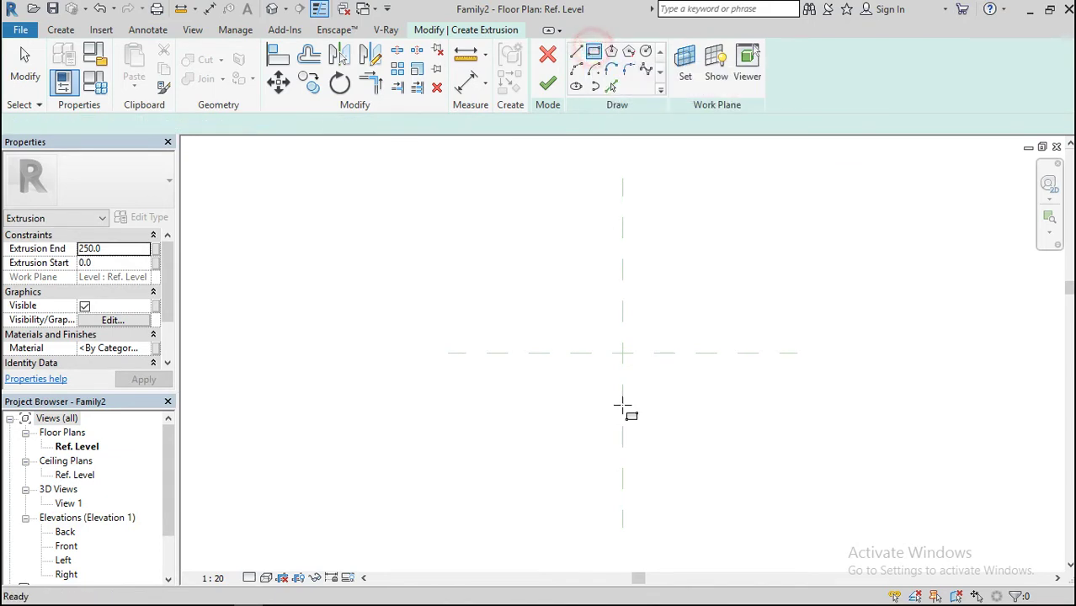
left_click(622, 354)
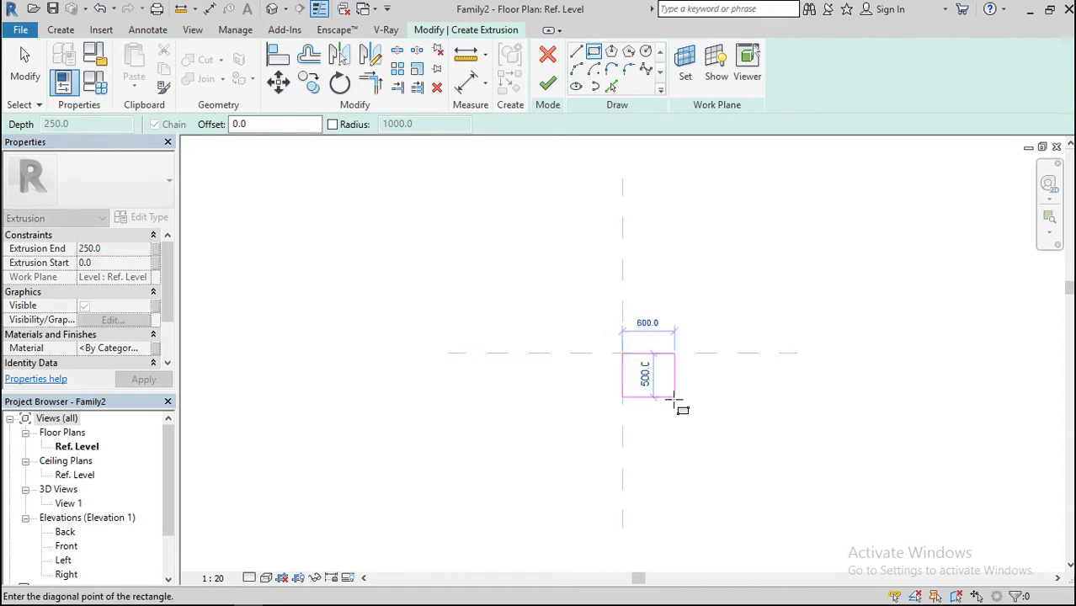
left_click(674, 397)
Set the rectangle's temporary dimensions to 180 width and 250 height
left_click(648, 427)
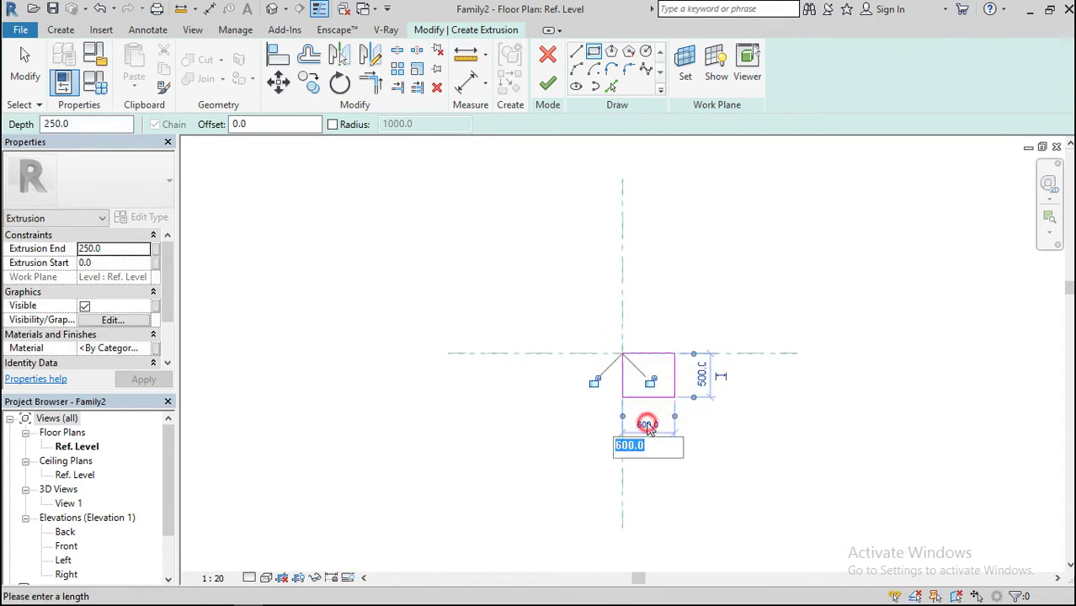
type("200")
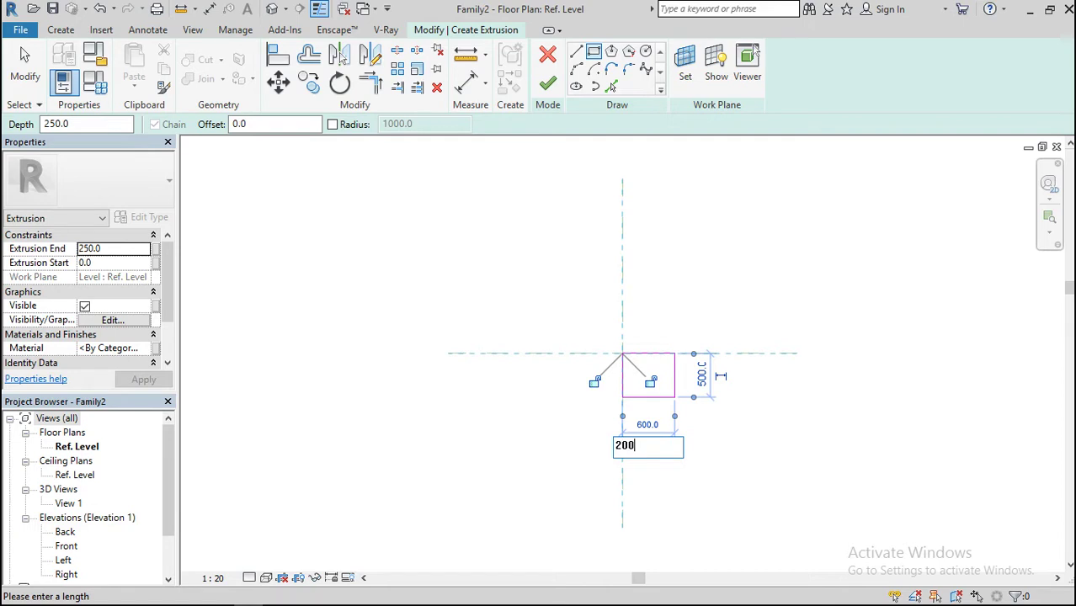
key("Return")
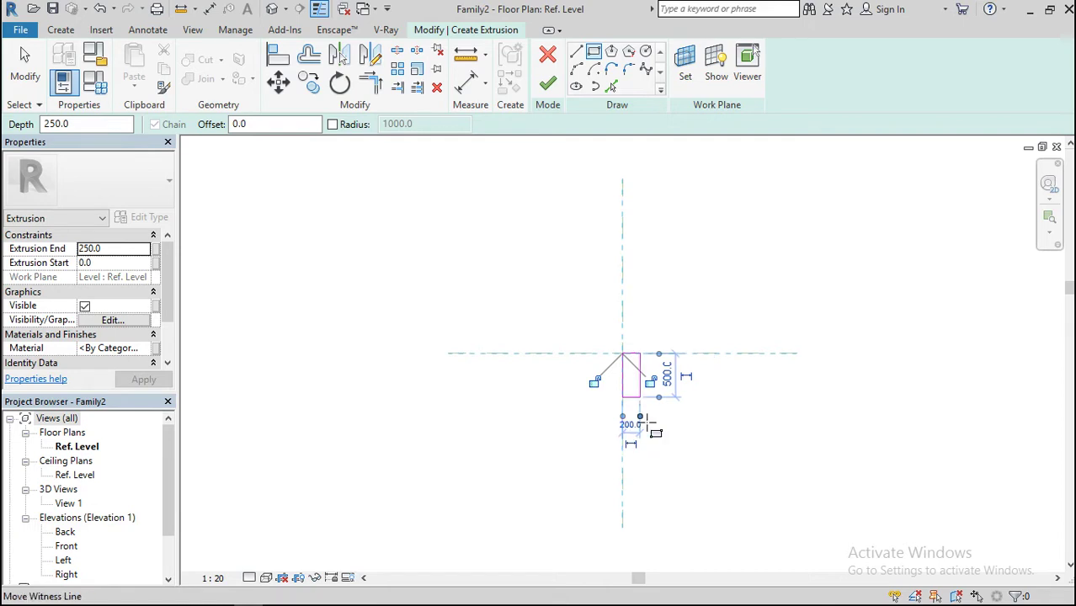
left_click(667, 376)
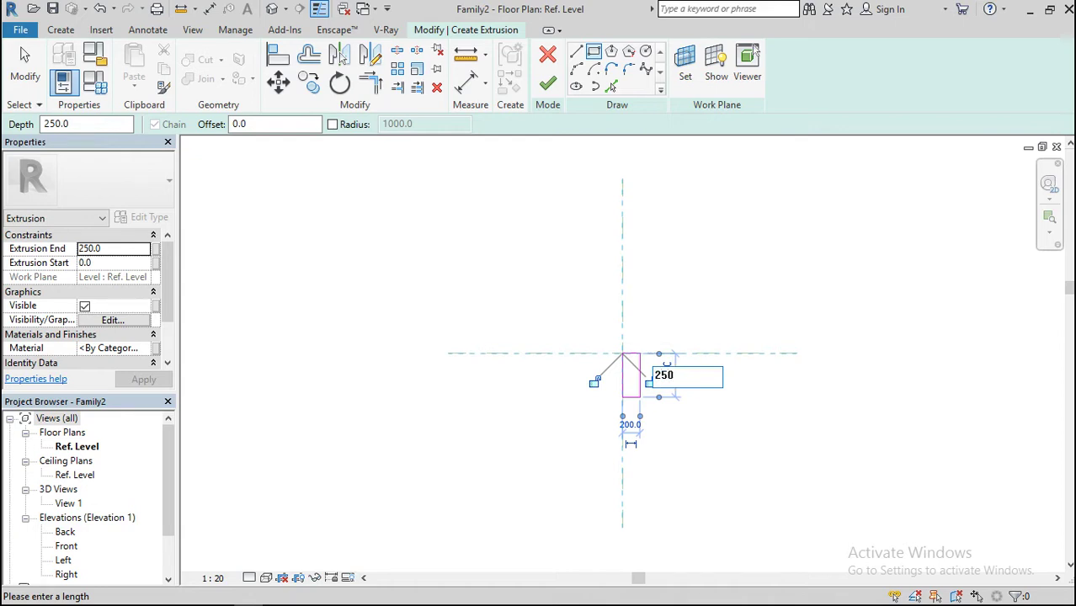
key("Return")
scroll(632, 389, "up", 5)
scroll(671, 305, "down", 1)
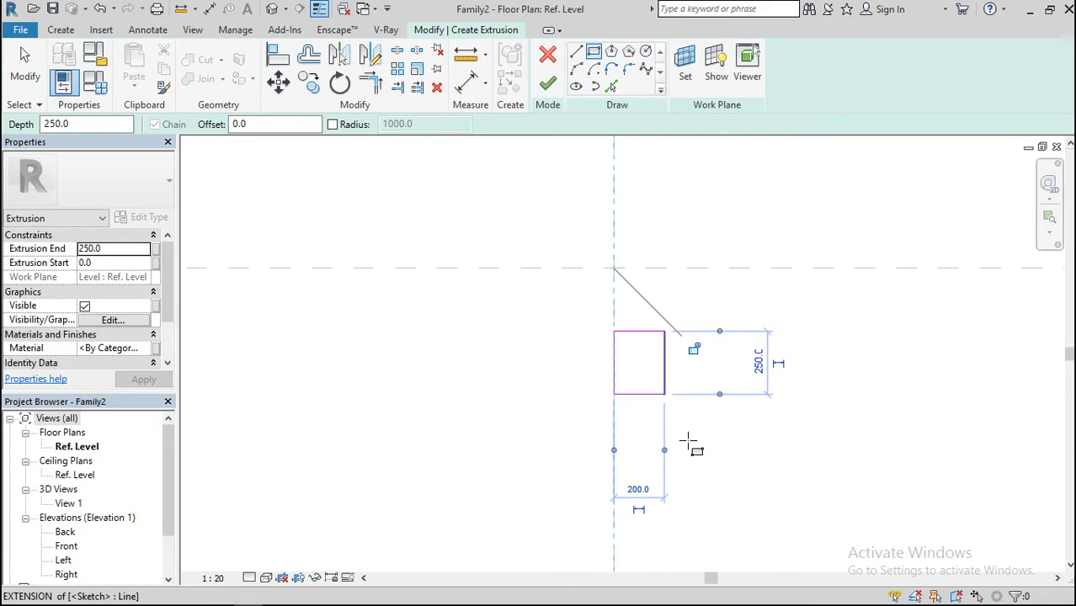
left_click(641, 489)
type("180")
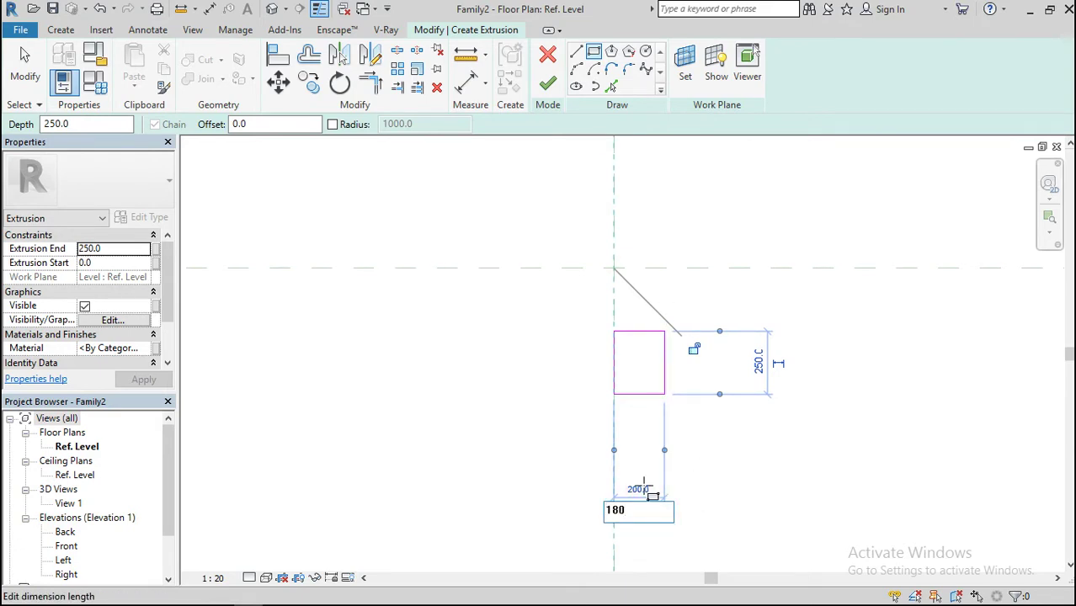
key("Return")
key("Escape")
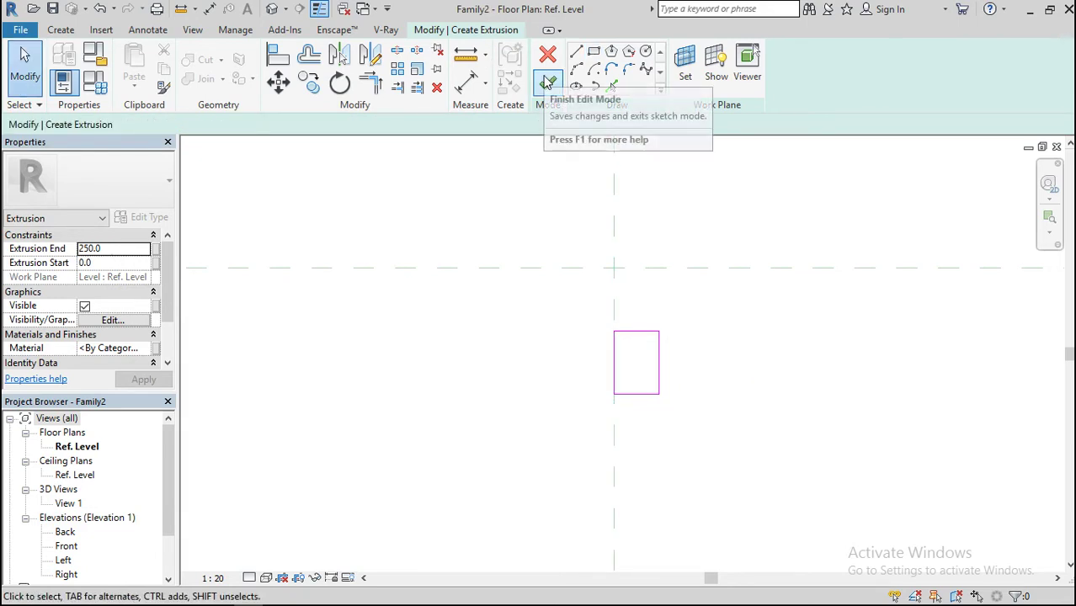
Move the four sketch lines to centre the rectangle on the plane crossing and finish the 250-deep extrusion
left_click_drag(713, 297, 567, 454)
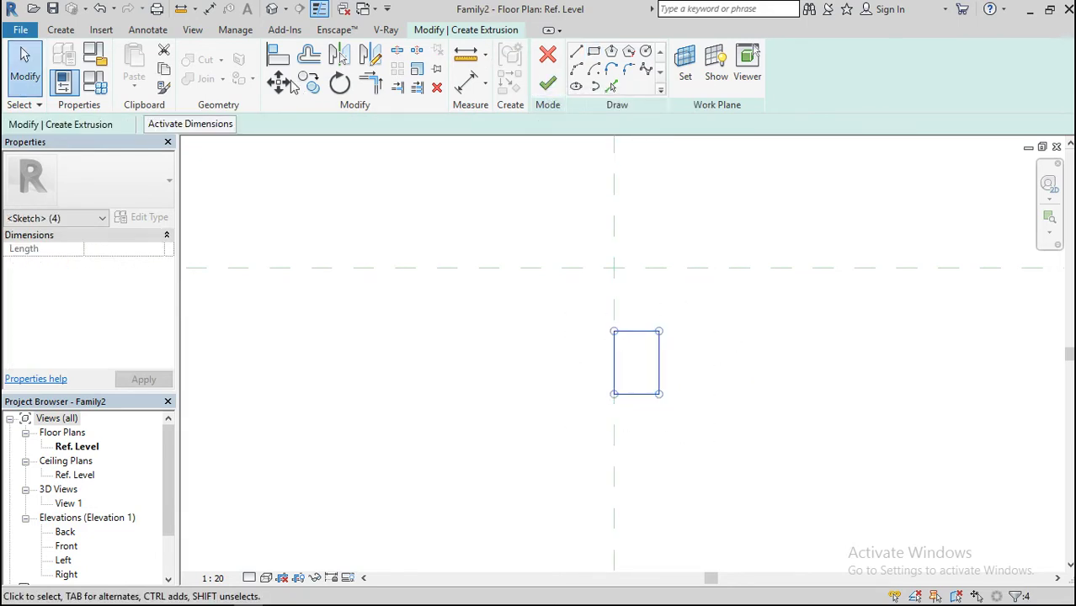
left_click(280, 83)
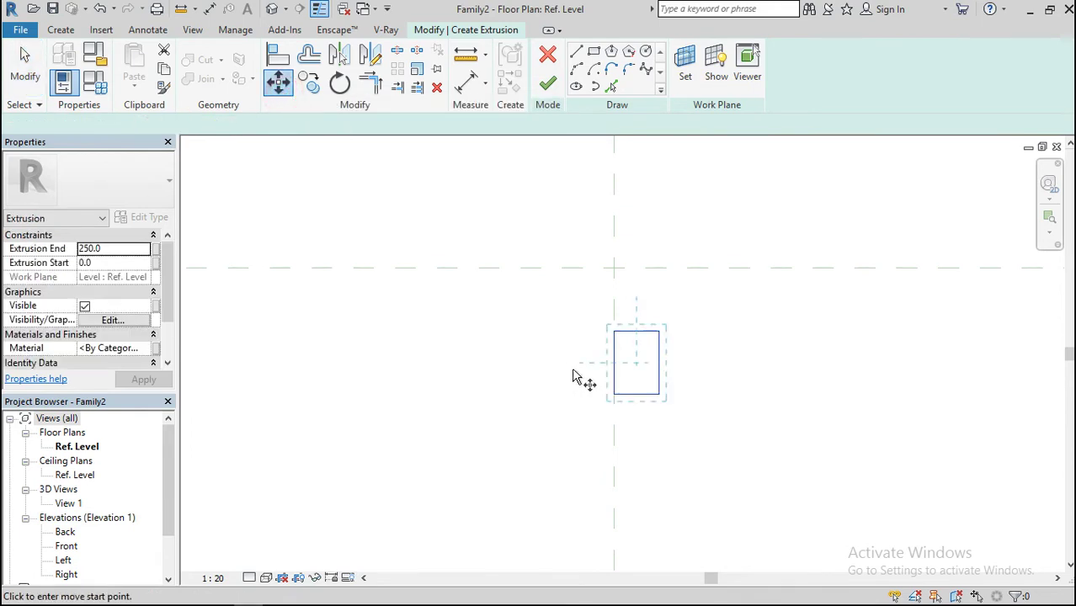
left_click(635, 394)
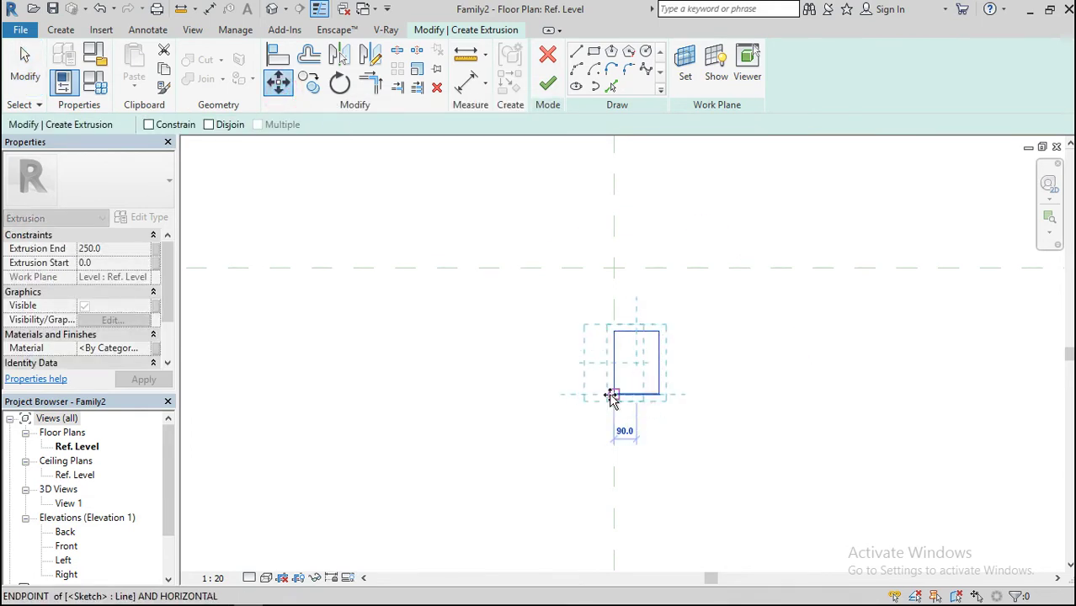
left_click(612, 395)
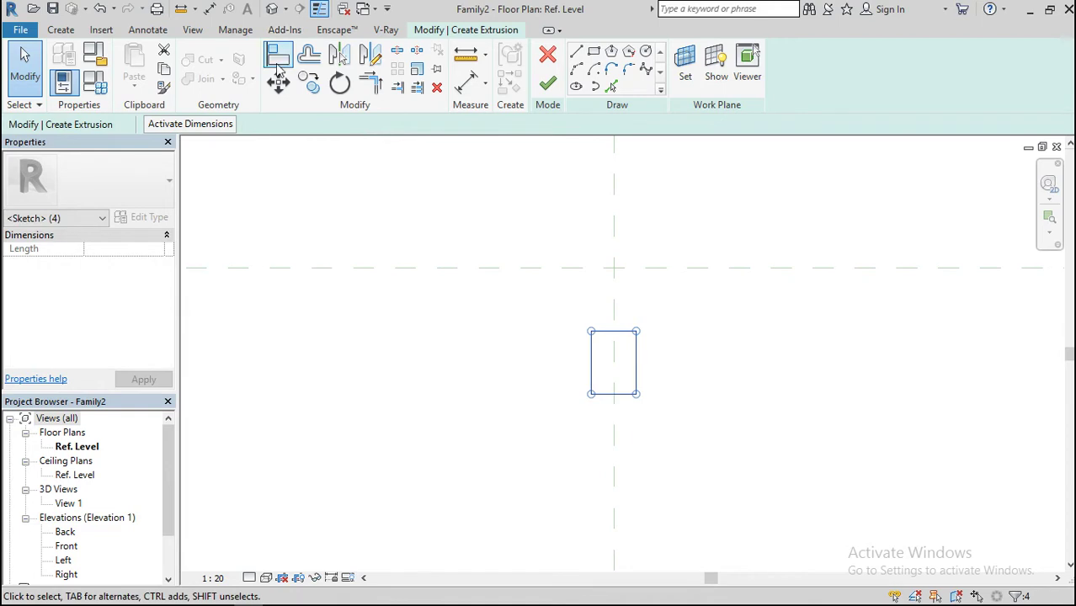
left_click(279, 82)
left_click(591, 362)
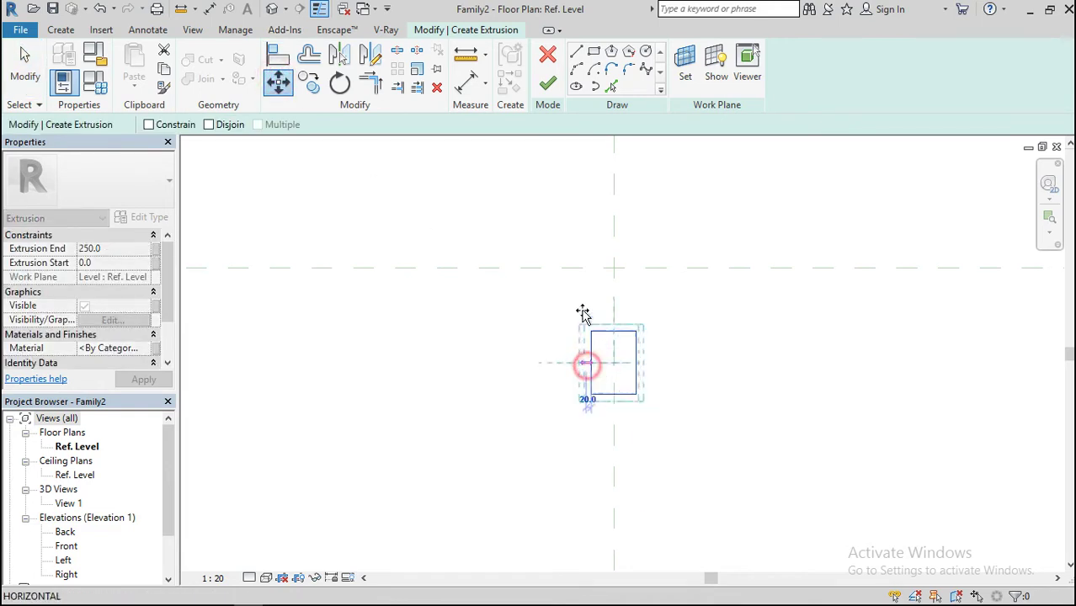
left_click(591, 268)
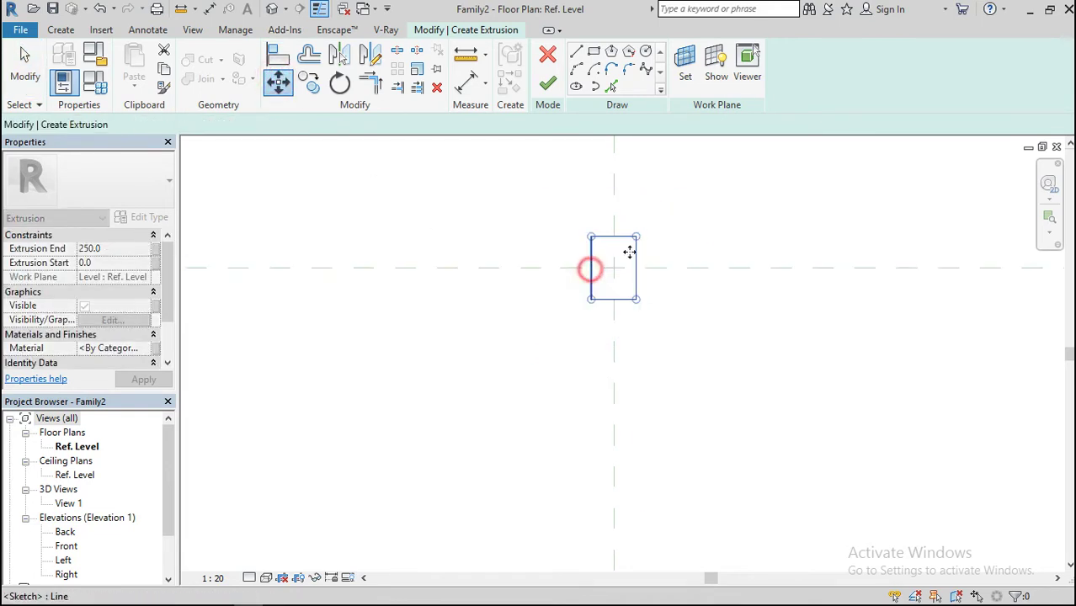
left_click(546, 83)
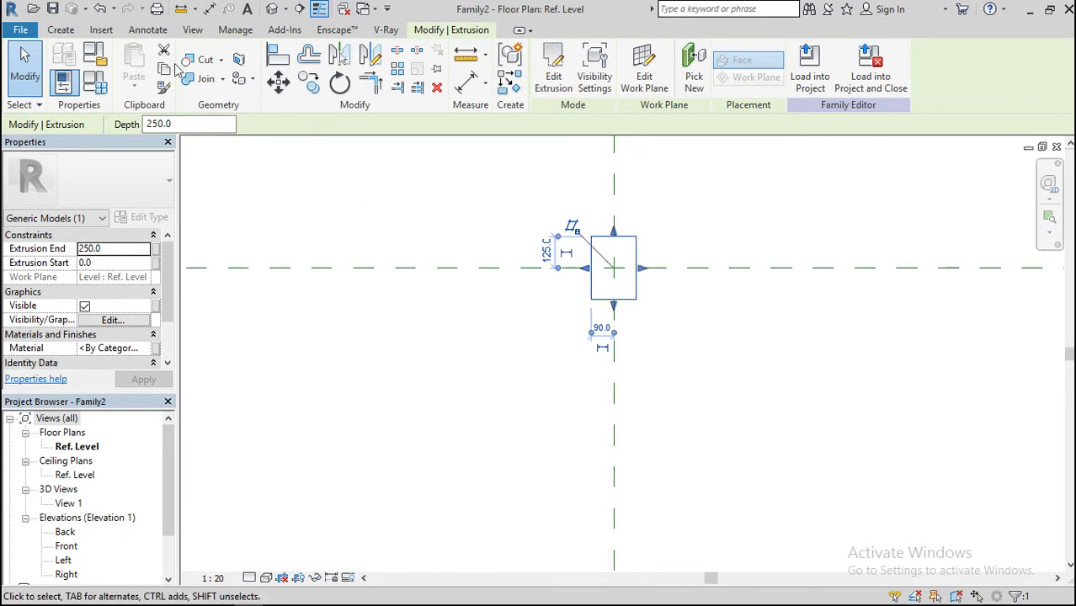
left_click(60, 29)
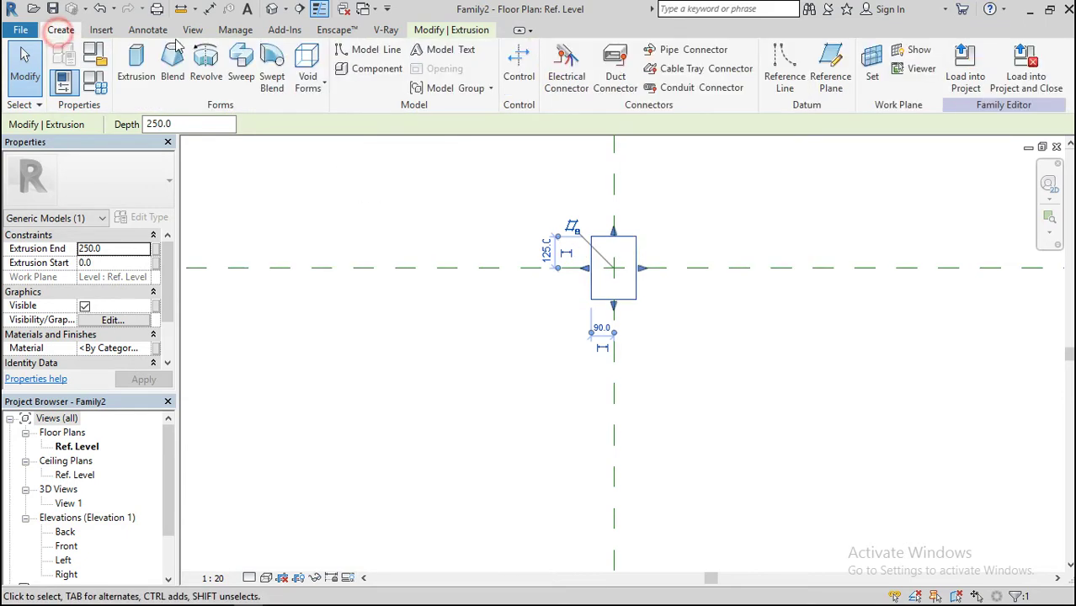
Start a void sweep with a rectangular path drawn around the 180 × 250 extrusion outline
left_click(307, 80)
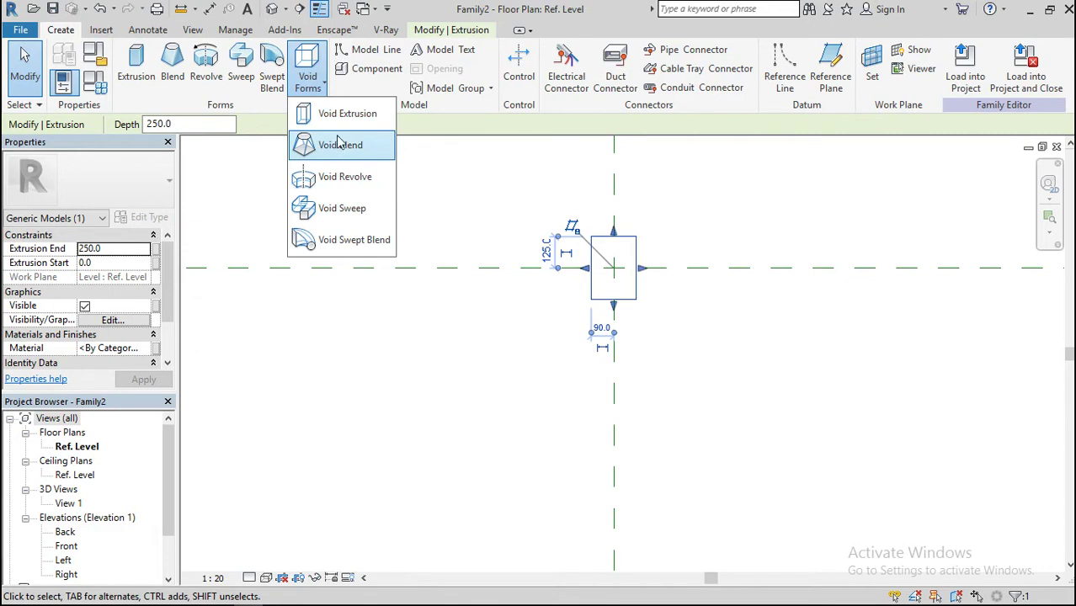
left_click(359, 221)
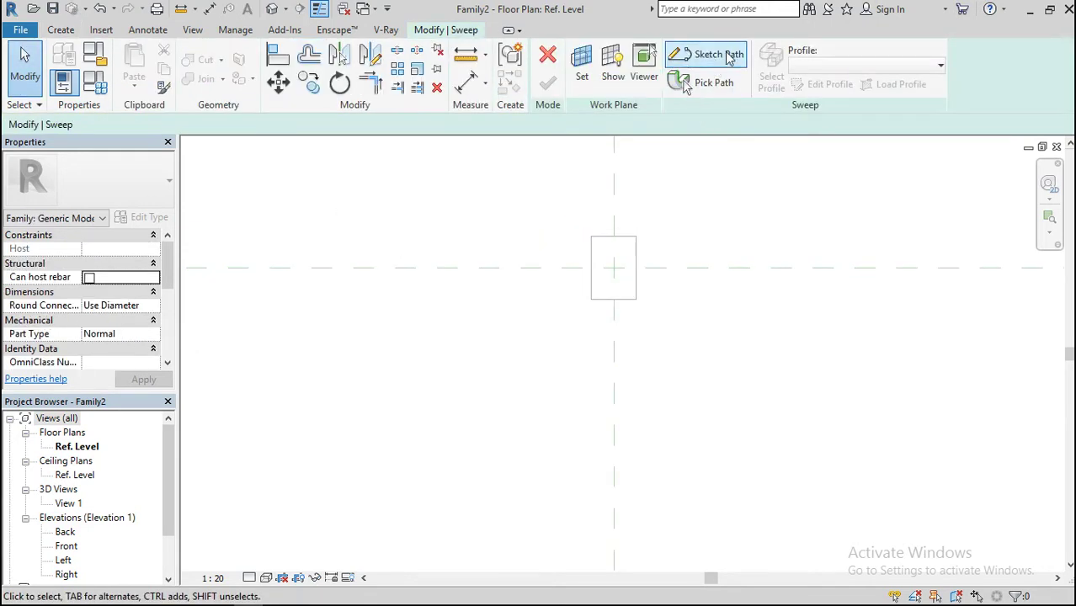
left_click(726, 54)
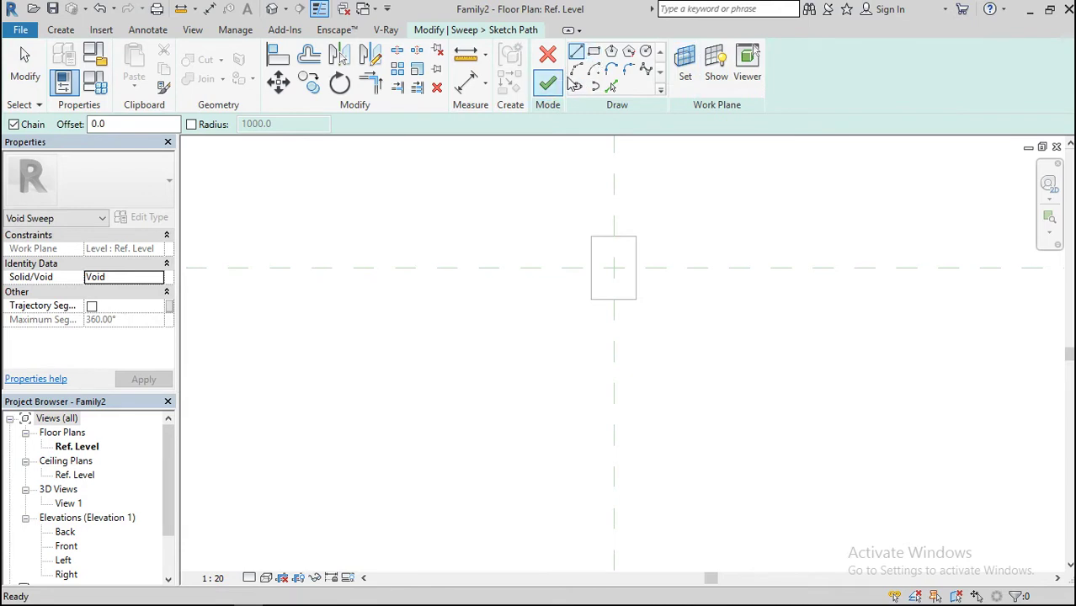
left_click(595, 53)
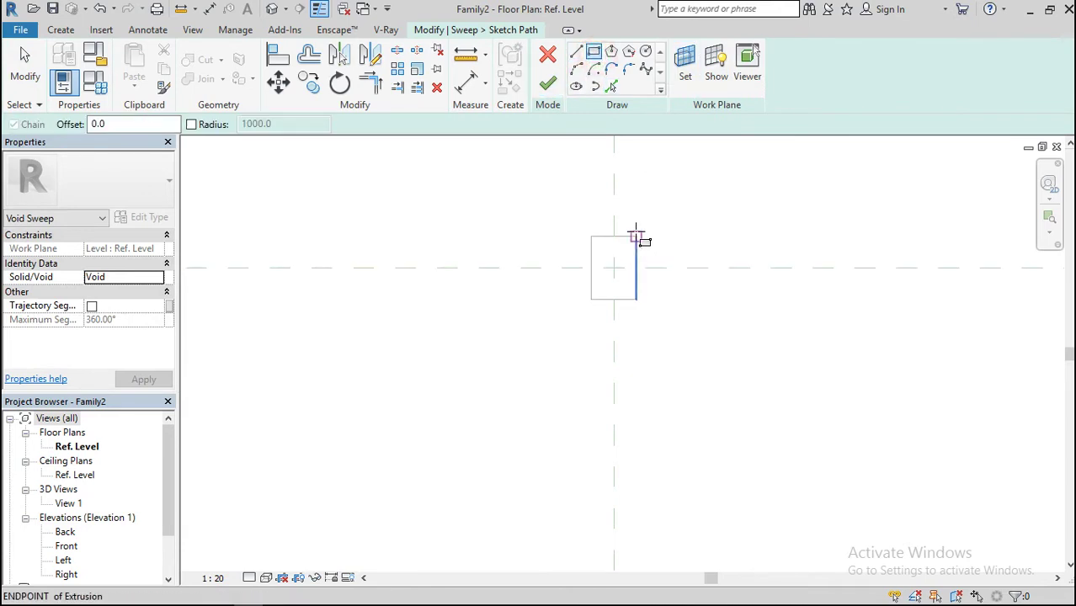
left_click(636, 238)
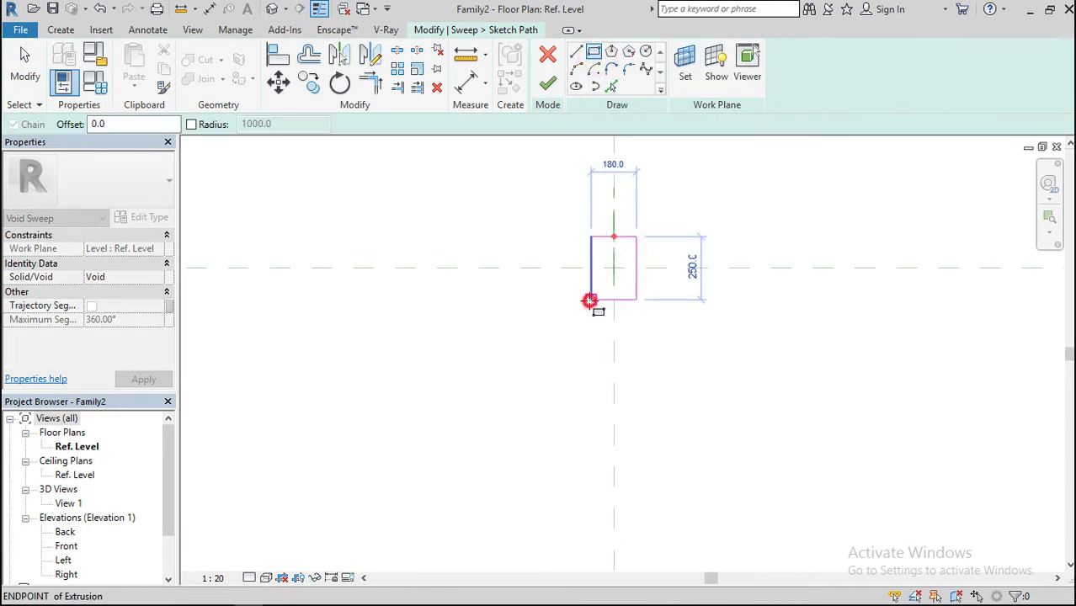
left_click(590, 301)
left_click(547, 82)
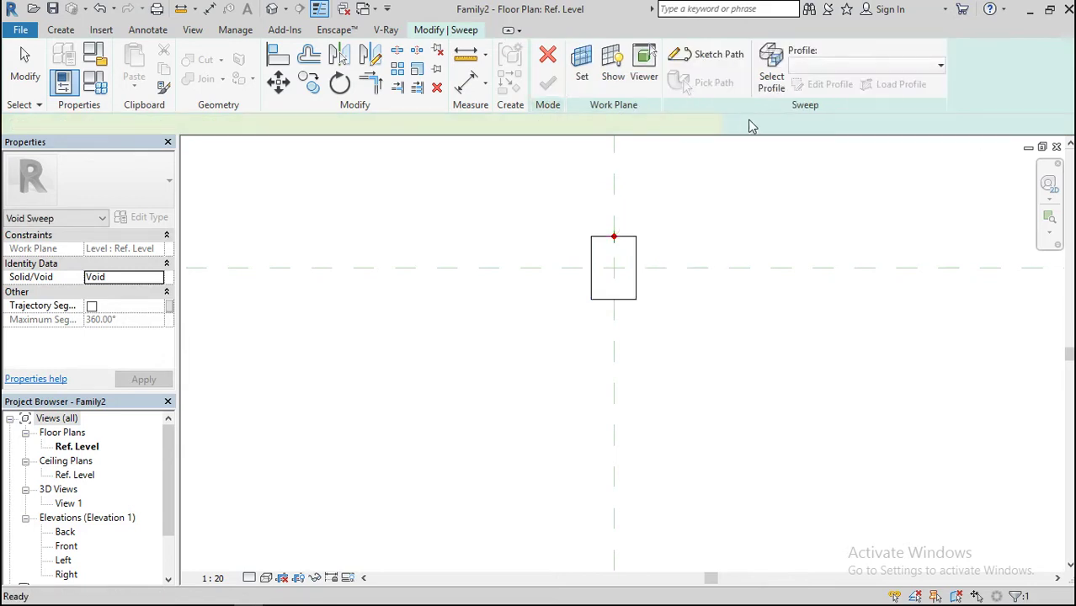
left_click(804, 82)
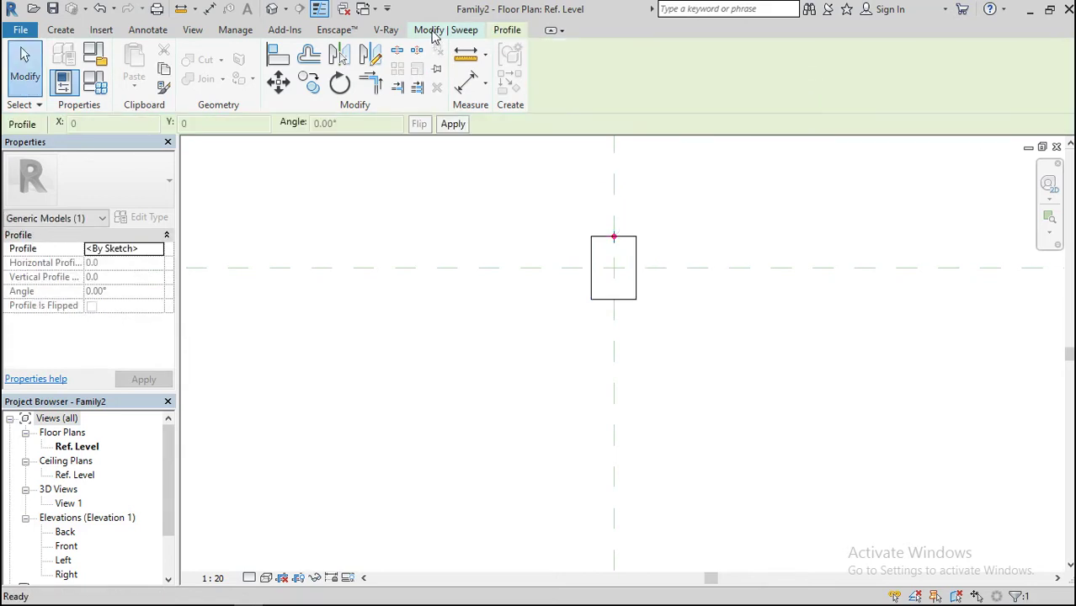
Edit the sweep profile in the Right elevation, drawing its first lines including a 150 vertical edge
left_click(435, 30)
left_click(829, 84)
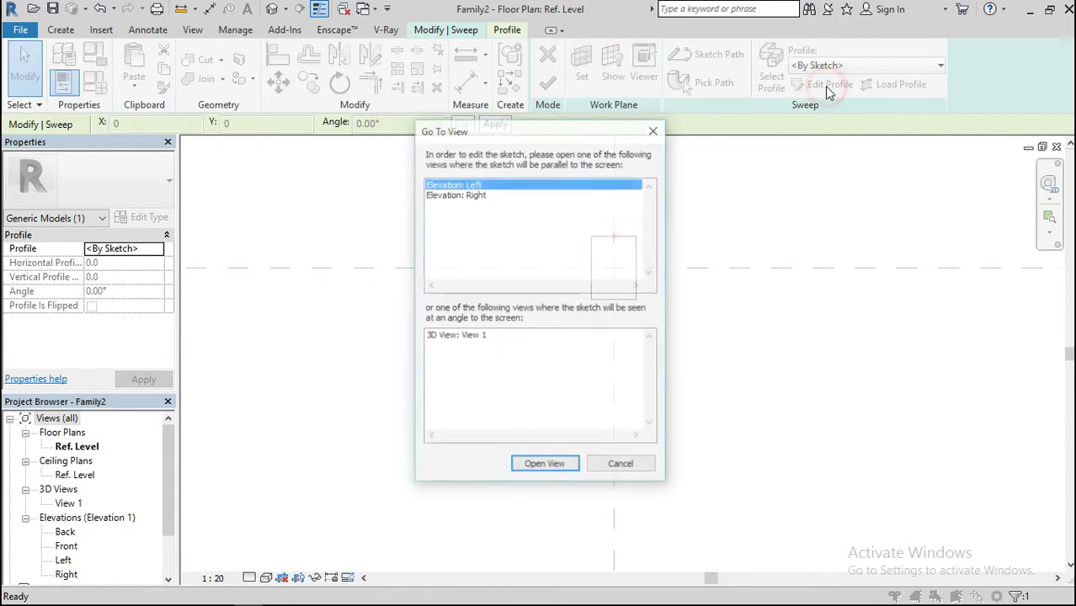
double_click(472, 195)
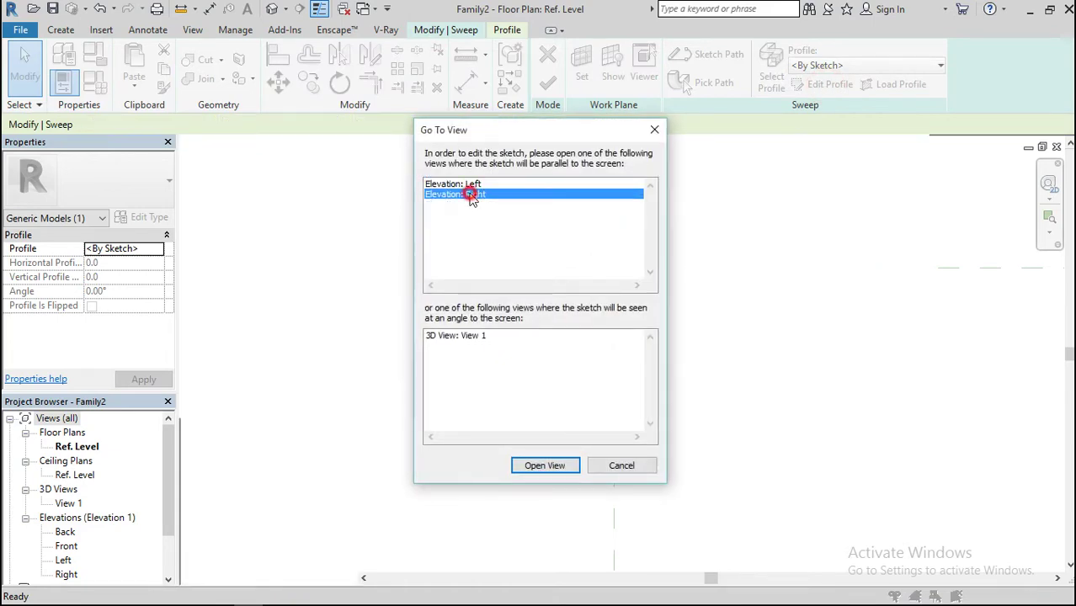
scroll(592, 504, "up", 4)
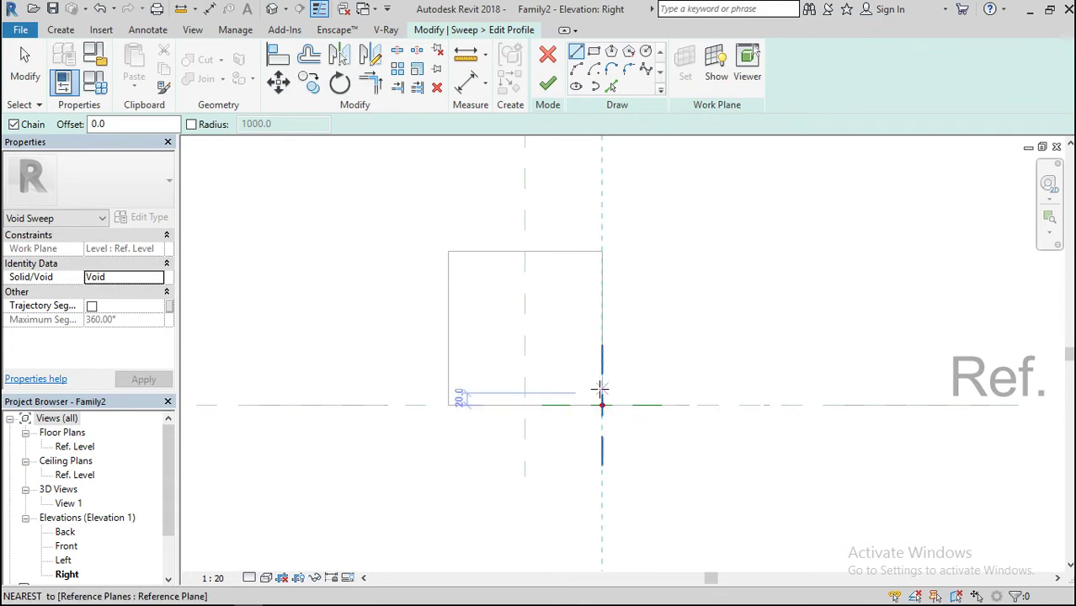
scroll(603, 405, "up", 2)
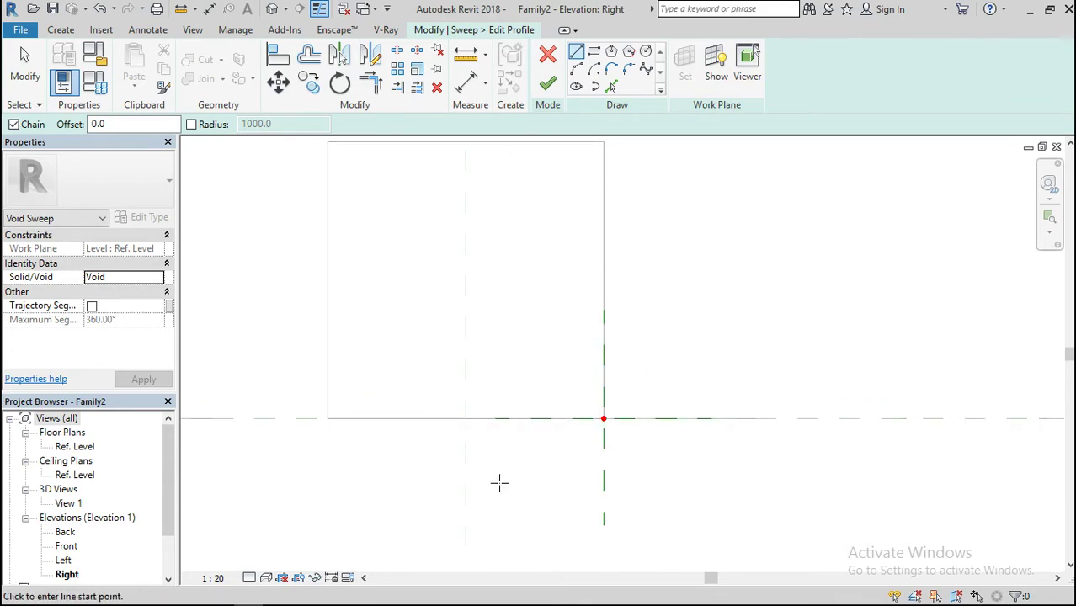
left_click(603, 419)
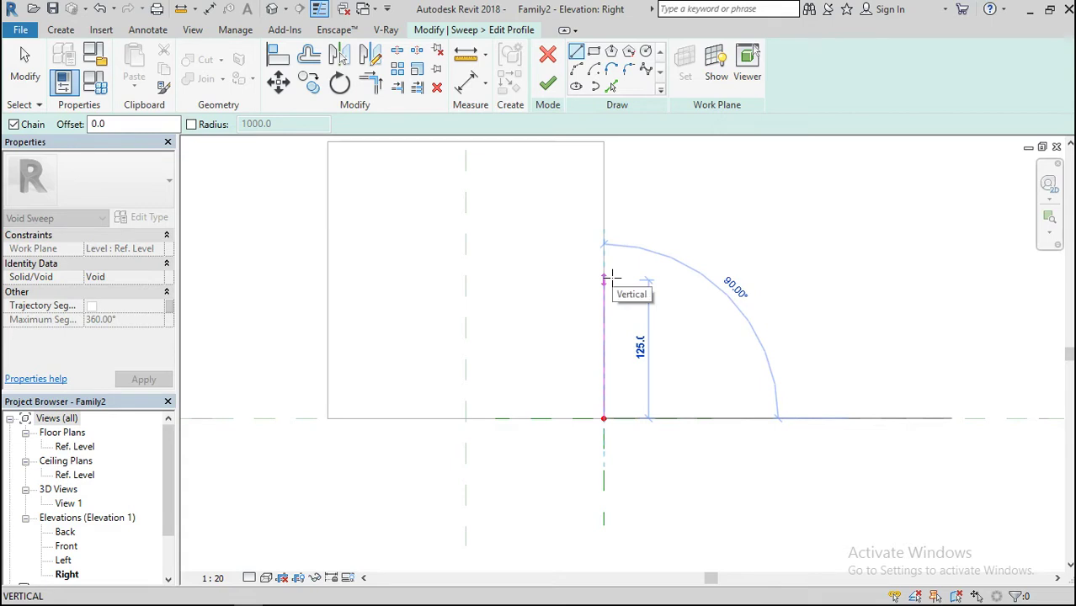
type("150")
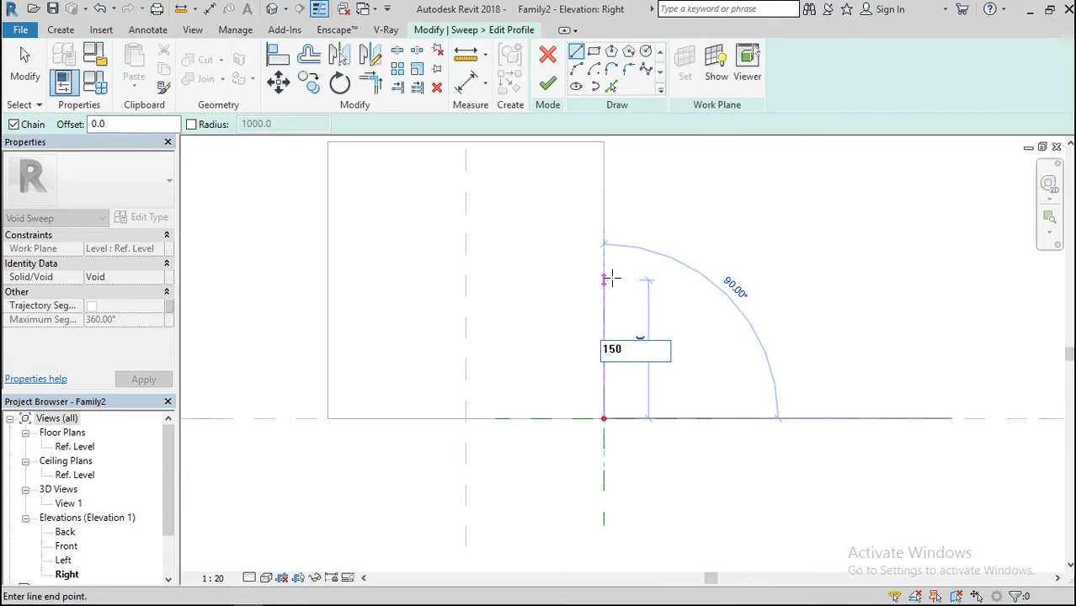
key("Return")
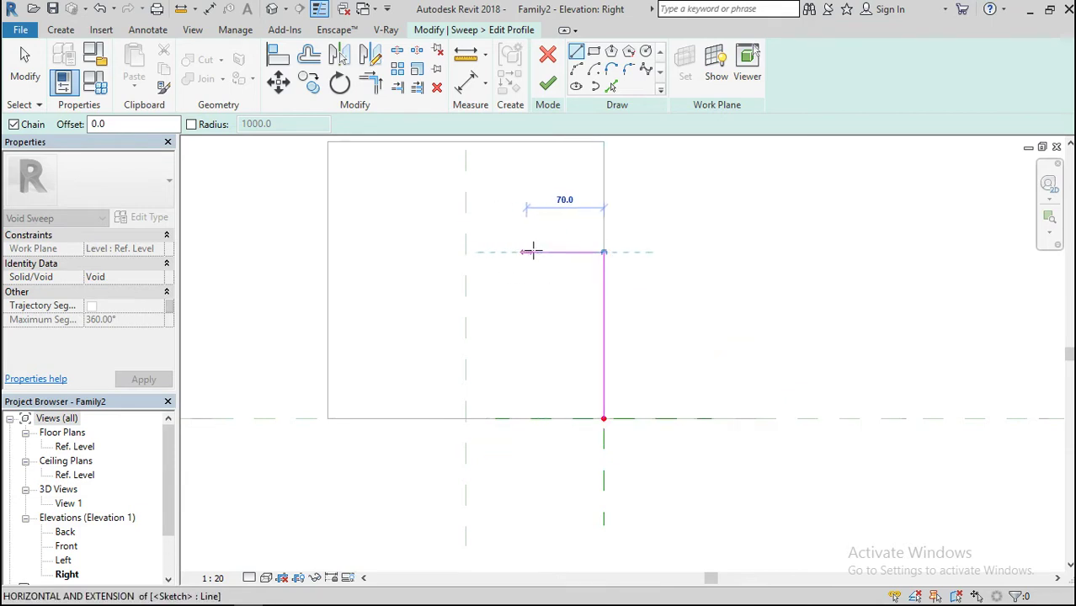
left_click(532, 251)
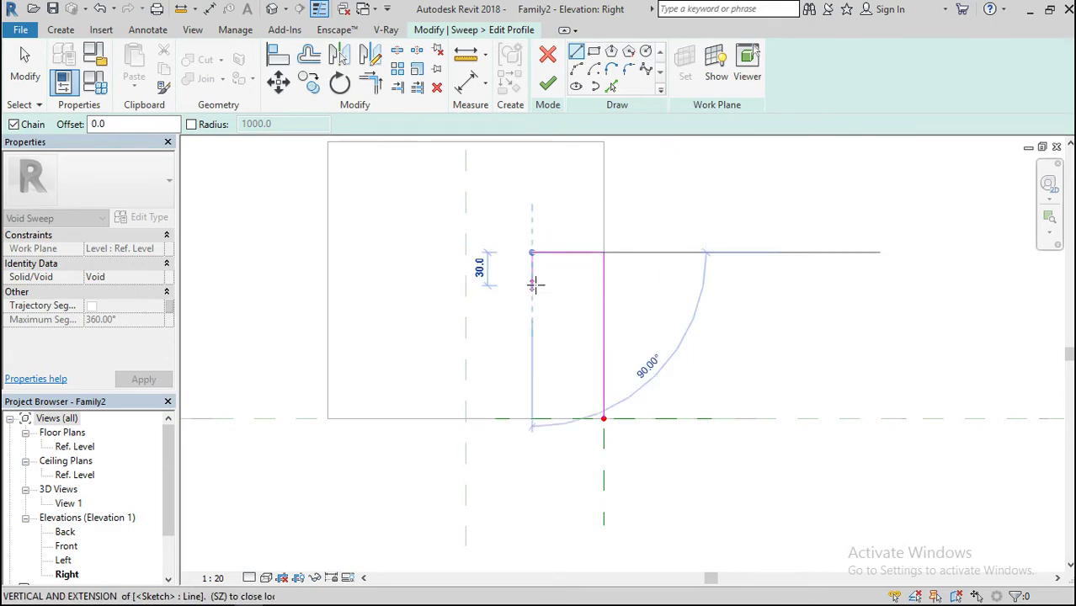
left_click(532, 268)
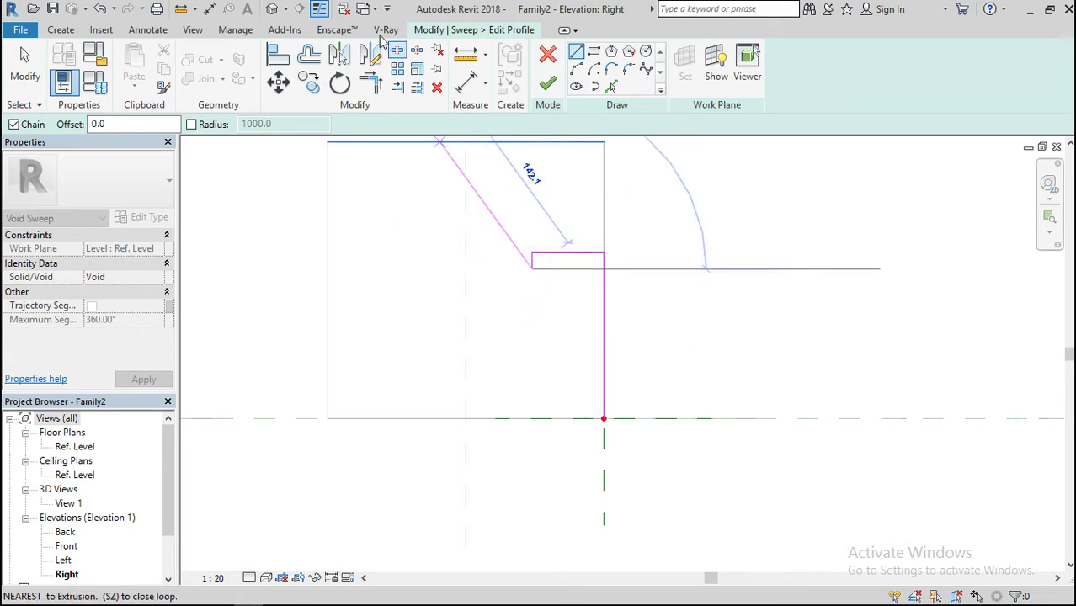
Sketch the profile's quarter arc and small round notch
left_click(578, 72)
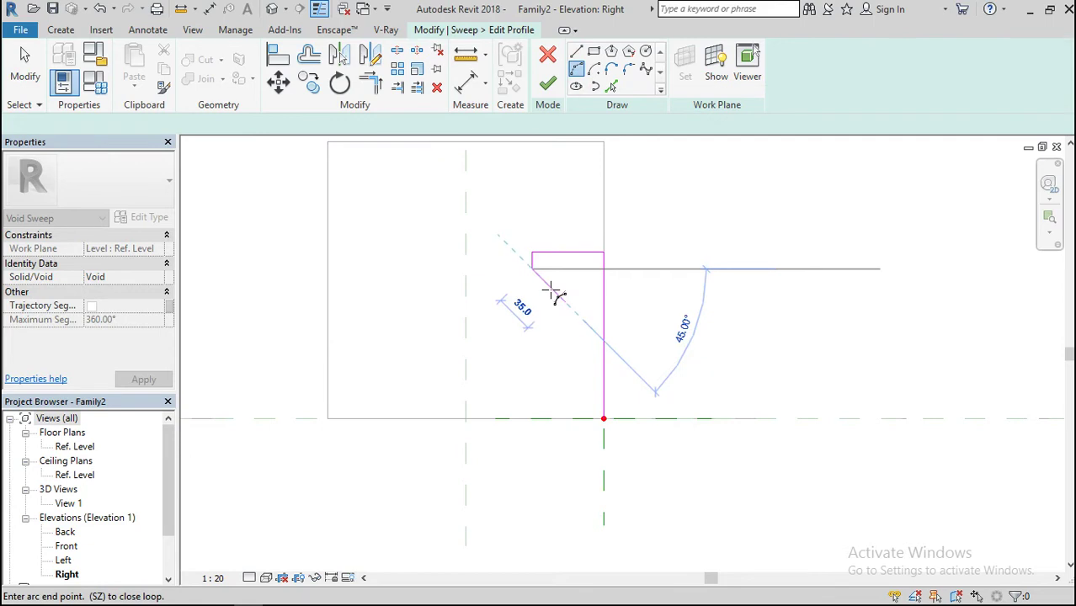
left_click(569, 293)
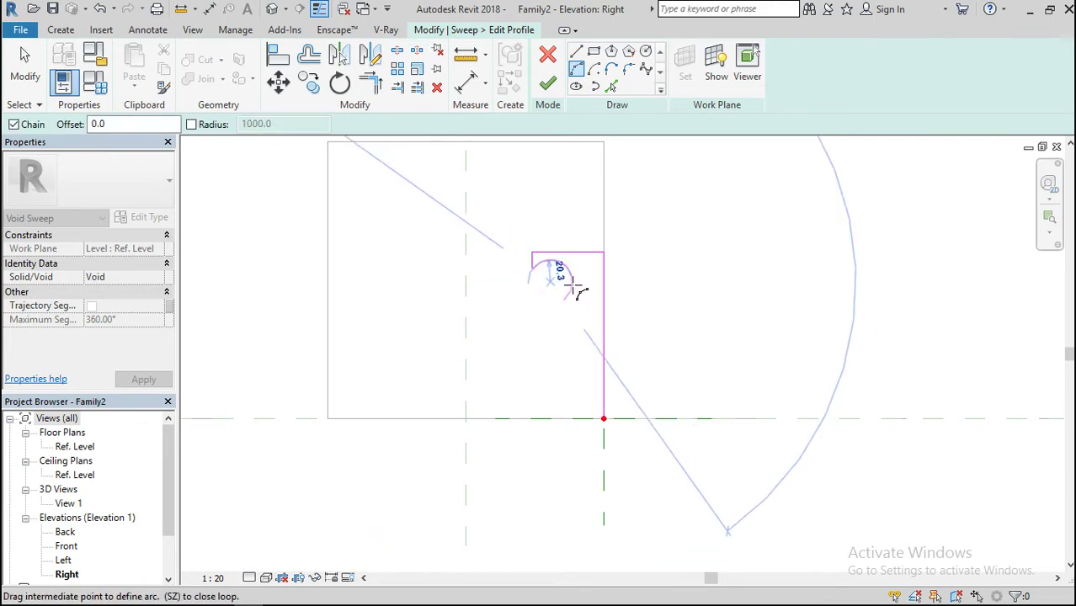
left_click(554, 278)
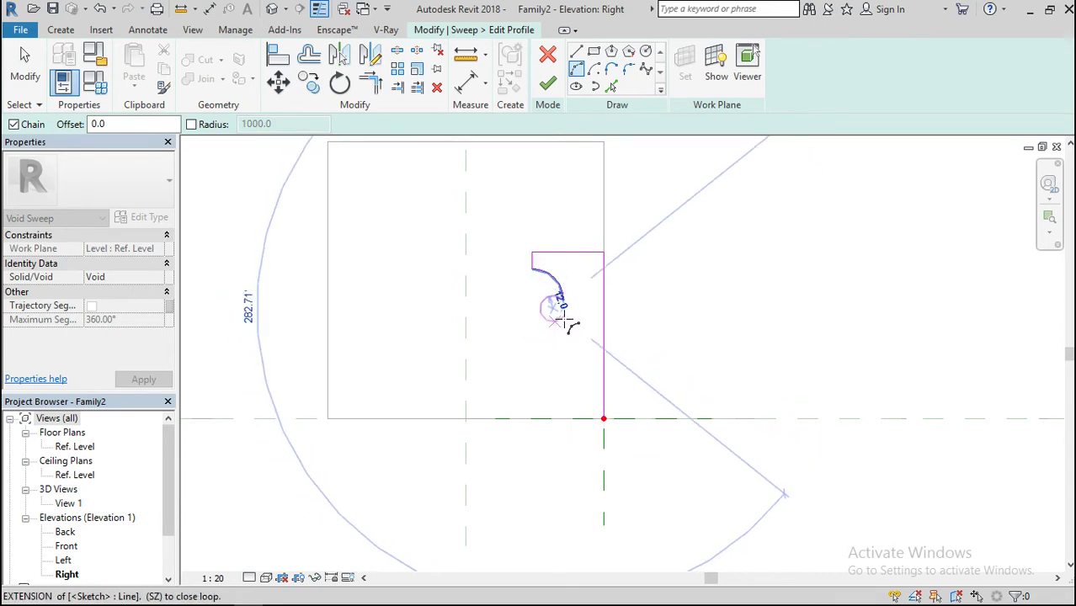
scroll(569, 317, "up", 5)
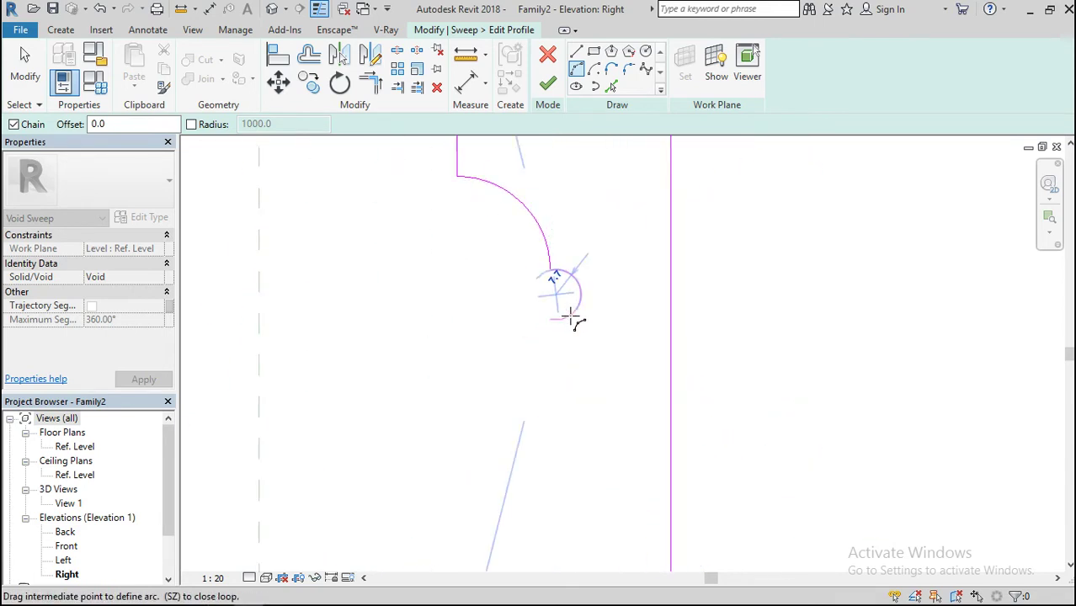
left_click(511, 313)
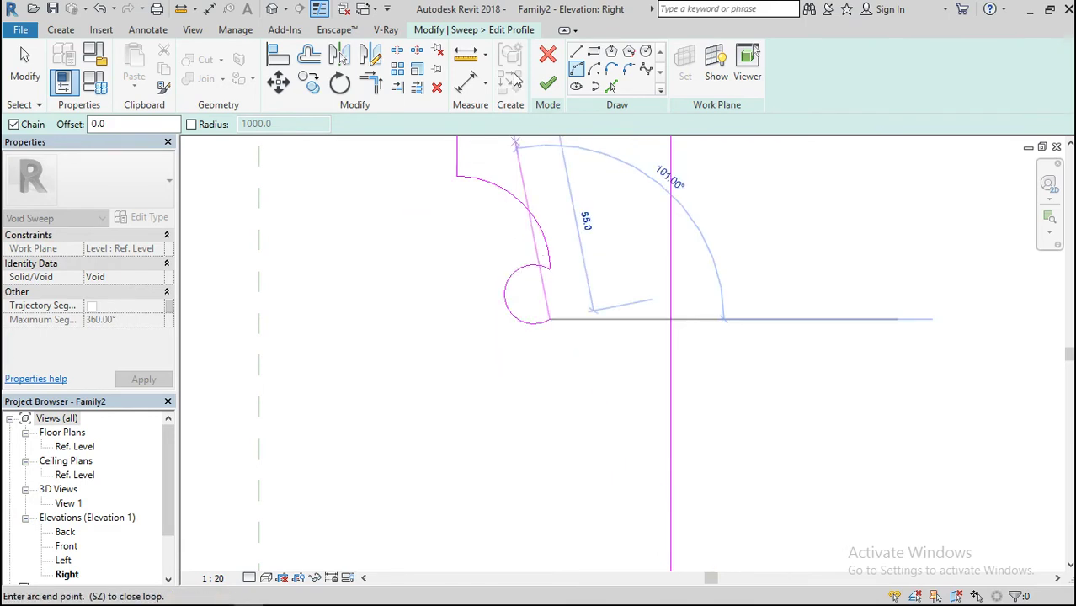
Draw the stepped straight edges, including a 15-long step, down to the bottom line
left_click(578, 53)
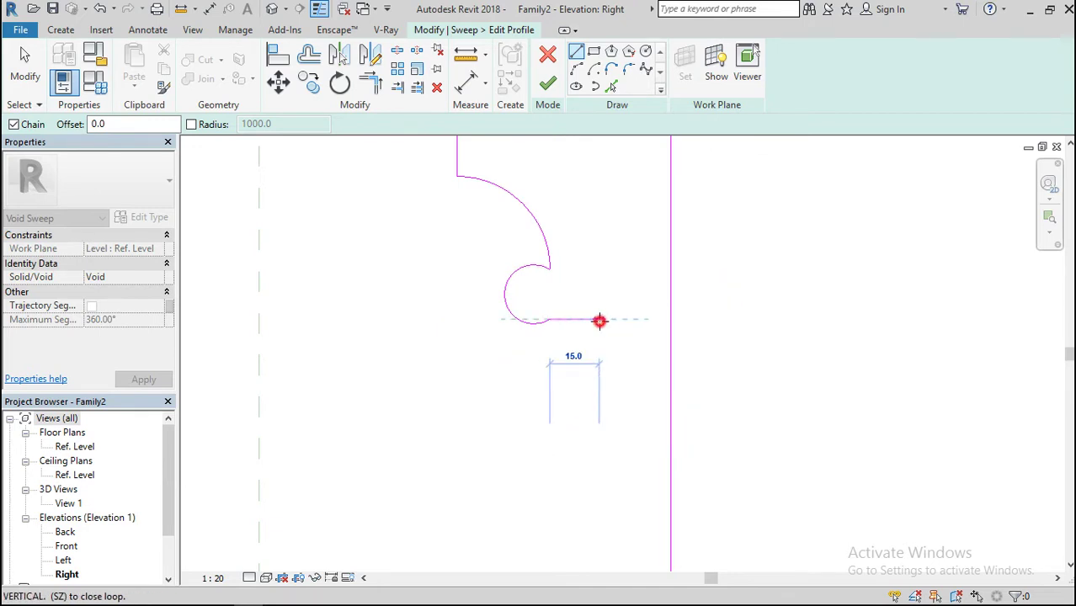
left_click(600, 320)
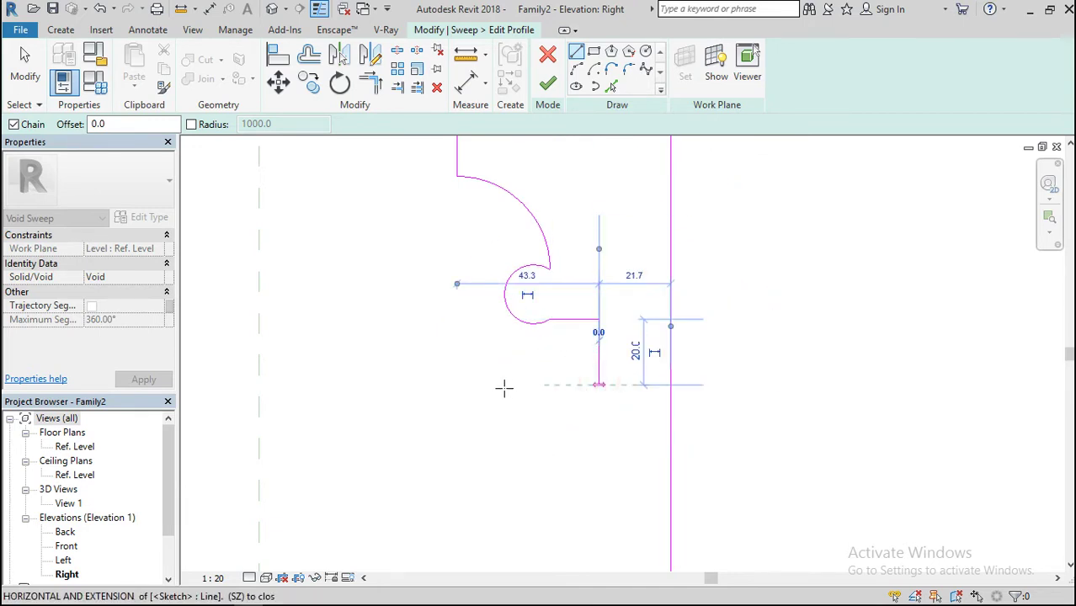
left_click(548, 387)
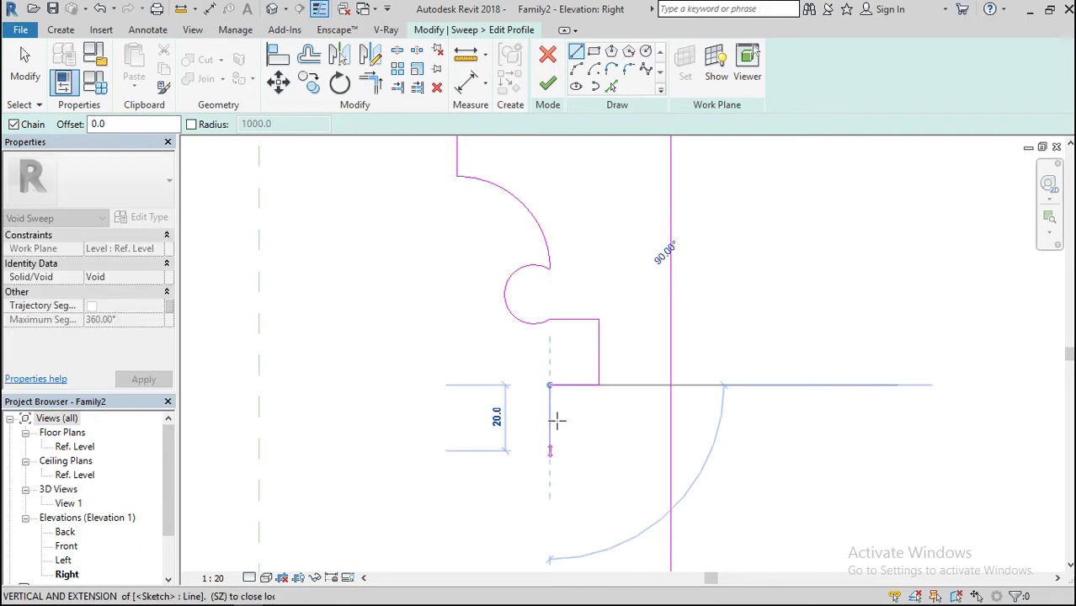
scroll(560, 421, "down", 2)
left_click(554, 447)
left_click(625, 447)
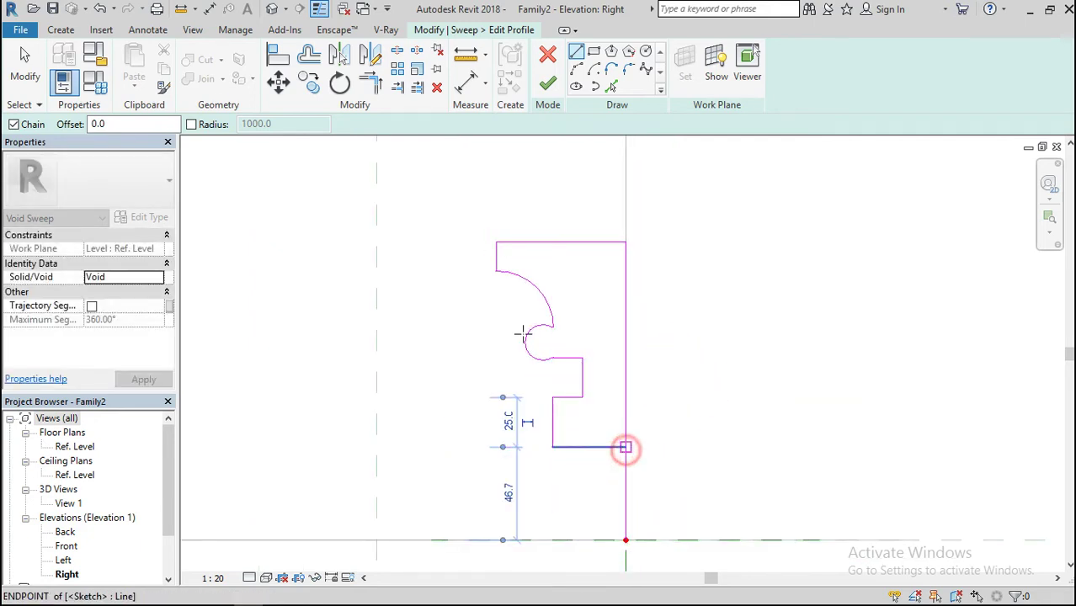
Trim the bottom and right vertical lines to a corner and finish the profile
left_click(371, 84)
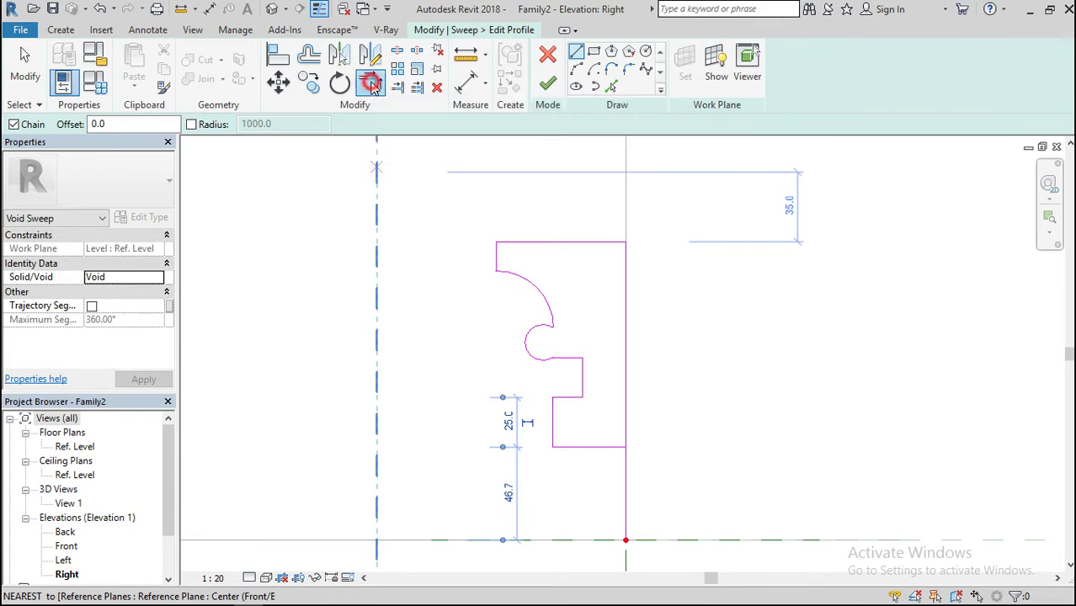
left_click(591, 447)
left_click(626, 418)
left_click(546, 87)
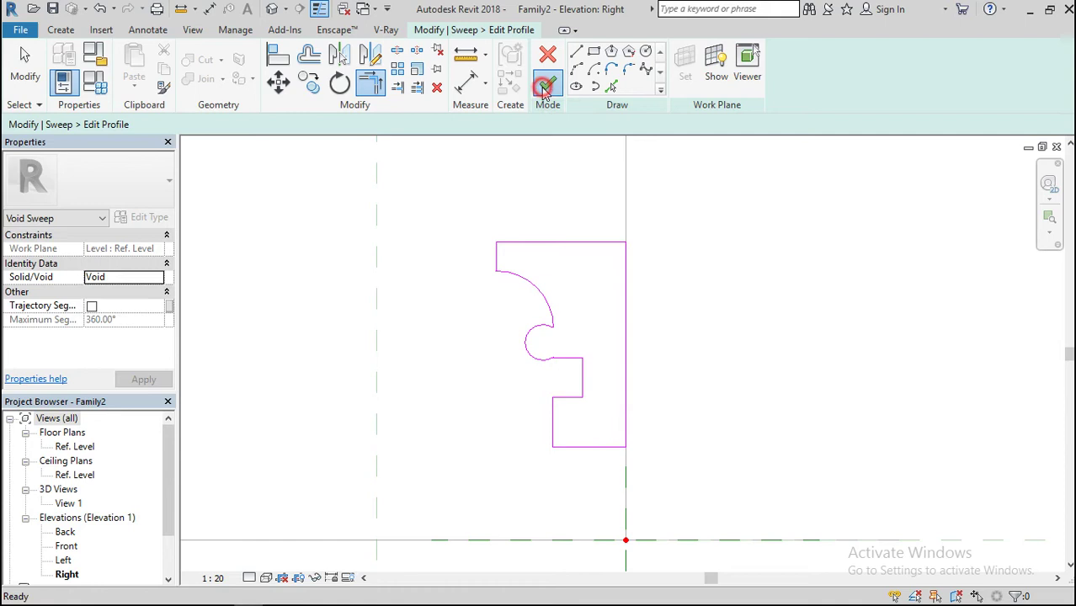
scroll(714, 375, "down", 2)
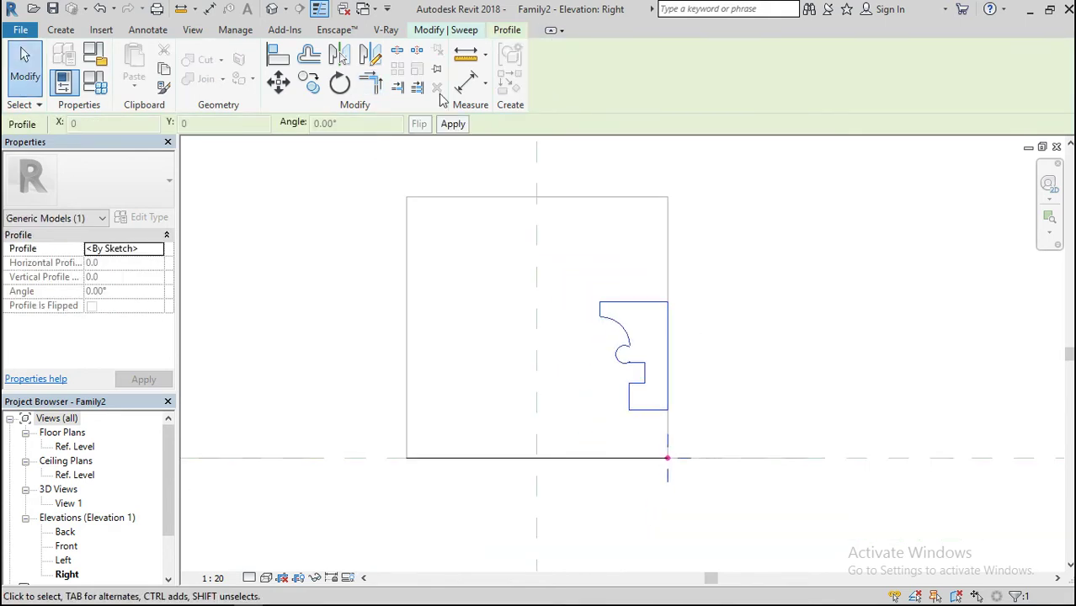
left_click(437, 30)
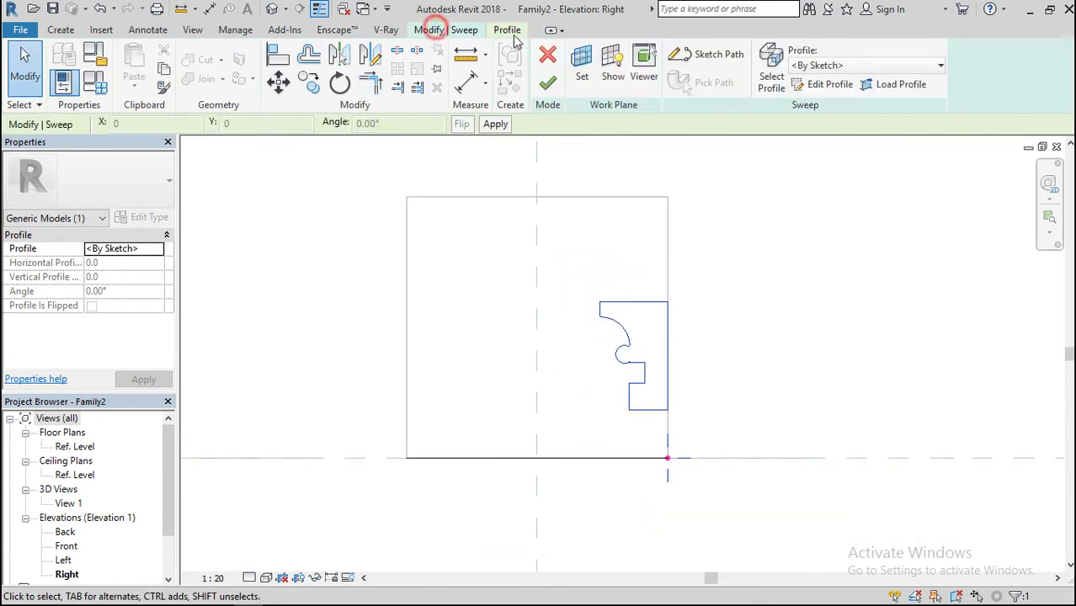
Finish the void sweep, drag the extrusion depth from 250 to 150, and view it in 3D
left_click(549, 84)
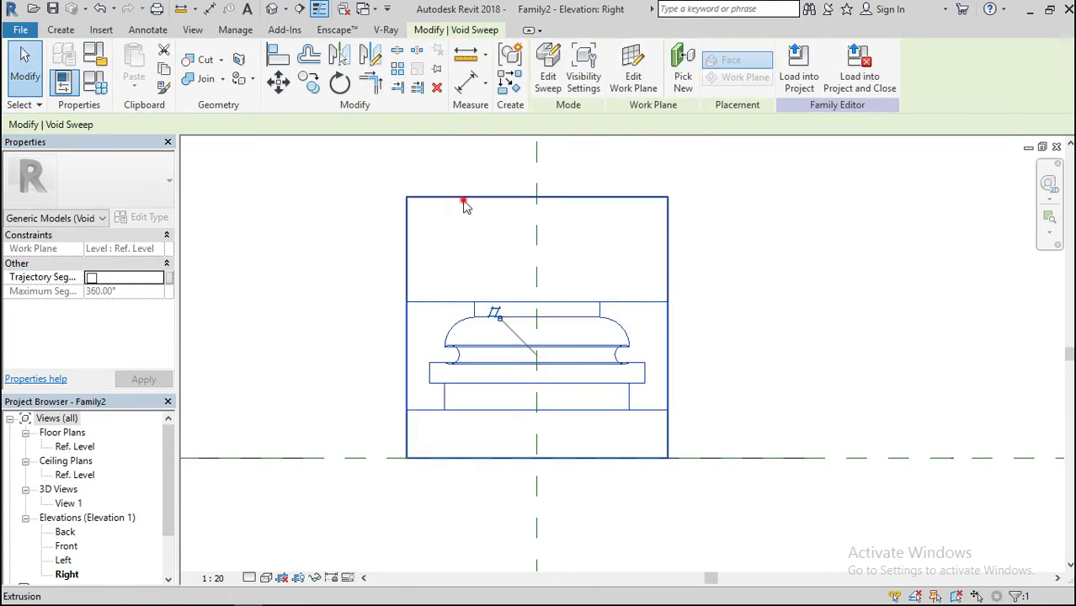
left_click(533, 201)
left_click_drag(537, 206, 536, 300)
left_click(435, 225)
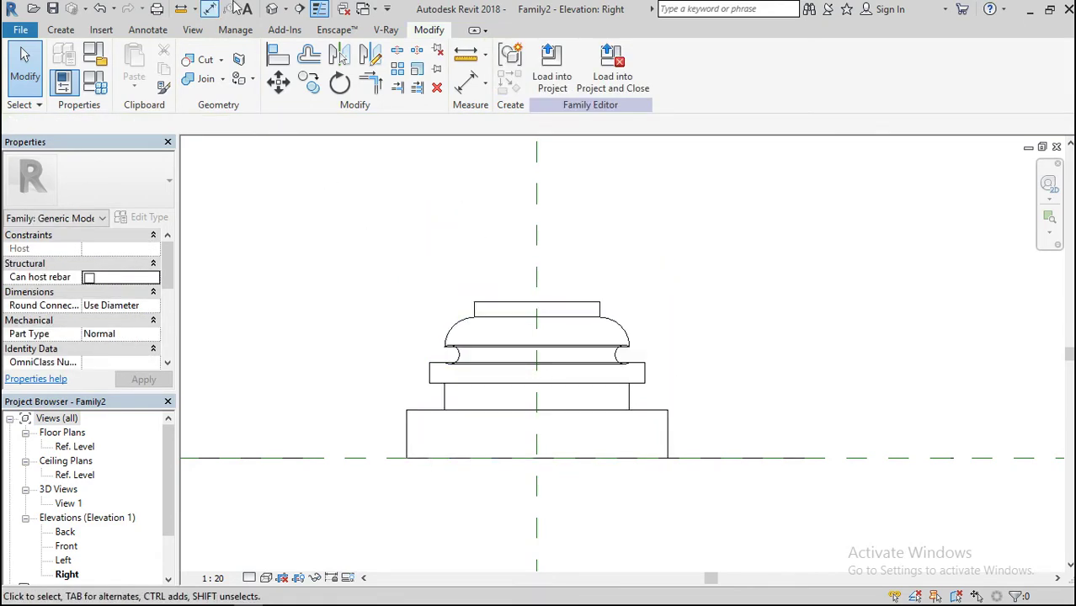
left_click(272, 9)
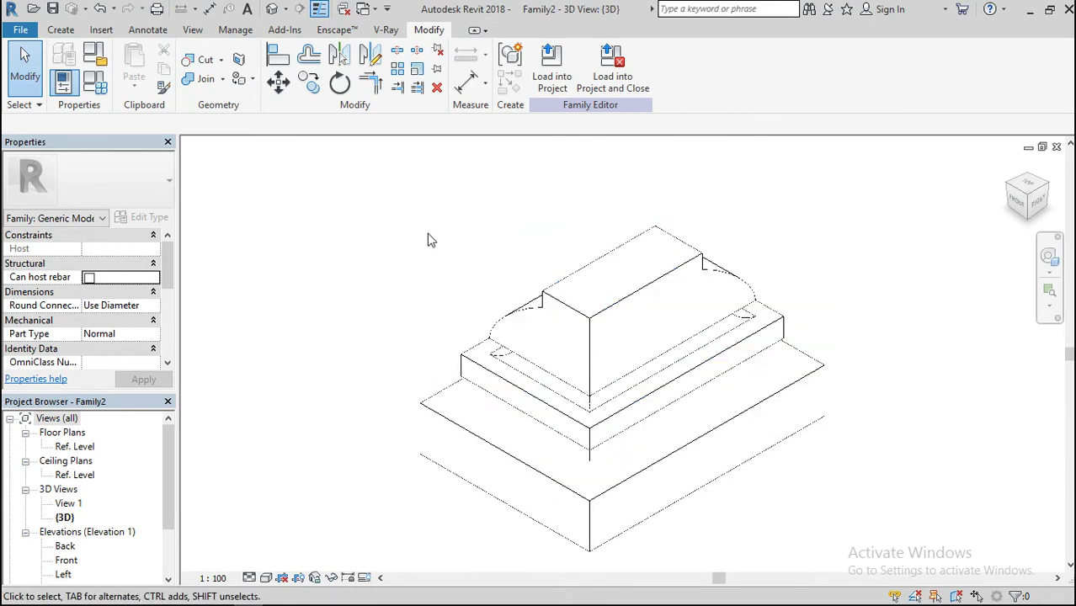
Load Family2 into Family1 and place one panel at the reference-plane intersection
left_click(551, 67)
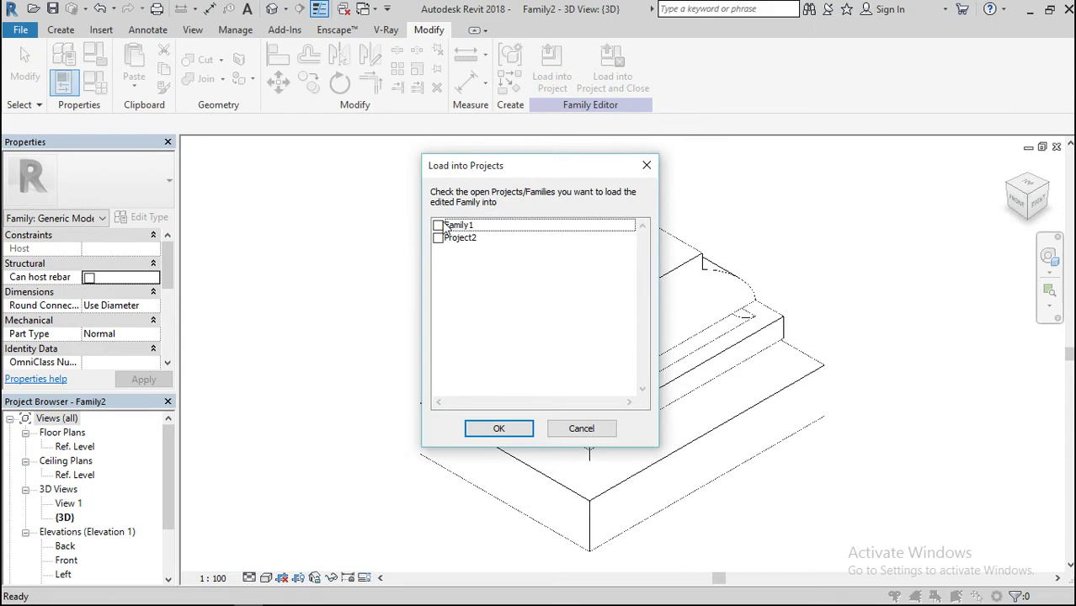
left_click(438, 226)
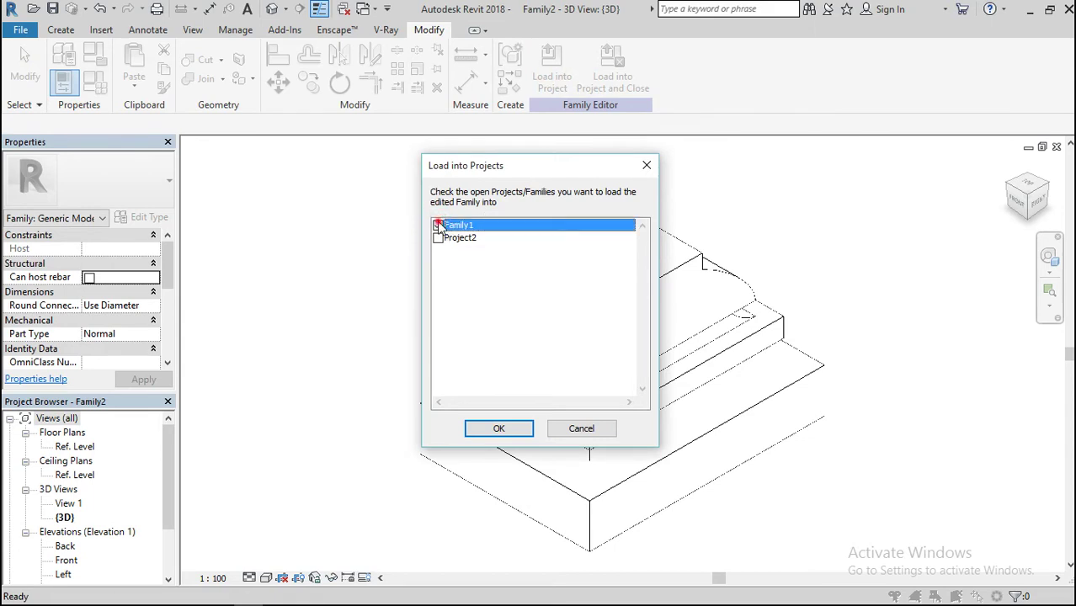
left_click(494, 429)
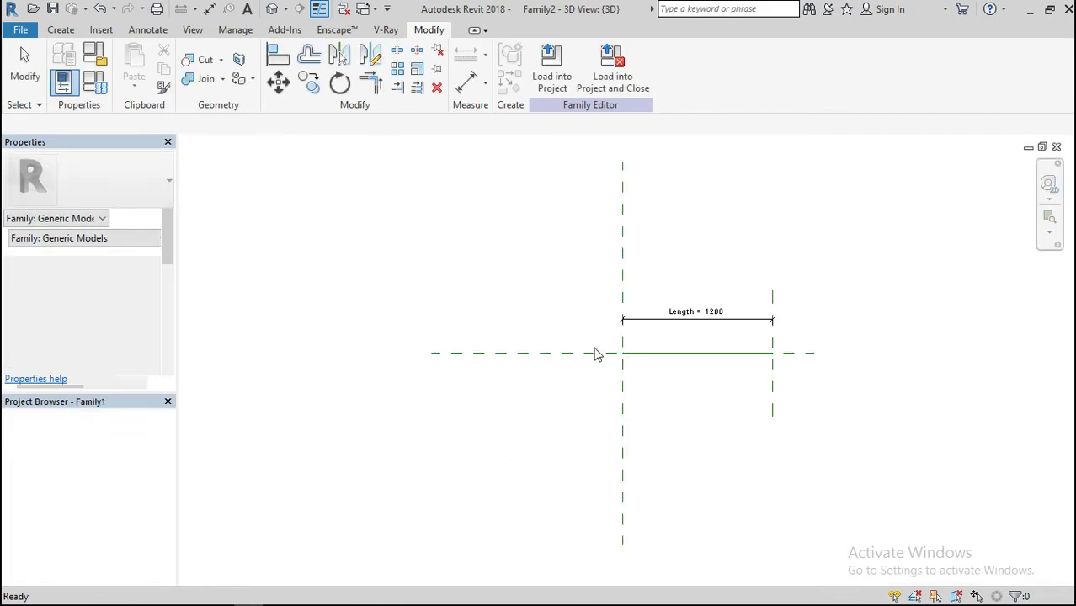
scroll(634, 362, "up", 3)
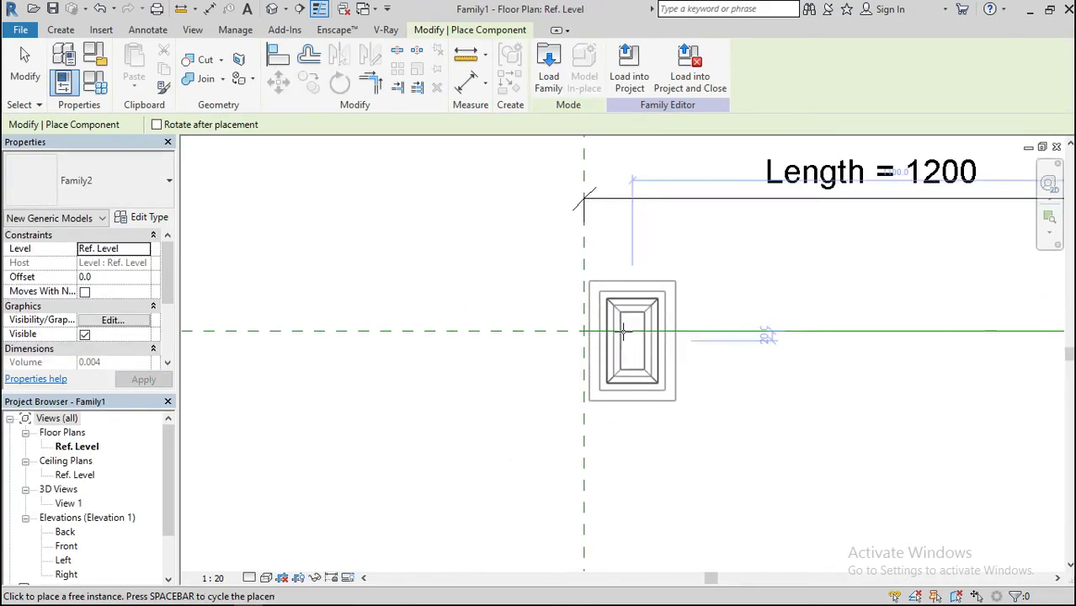
left_click(641, 332)
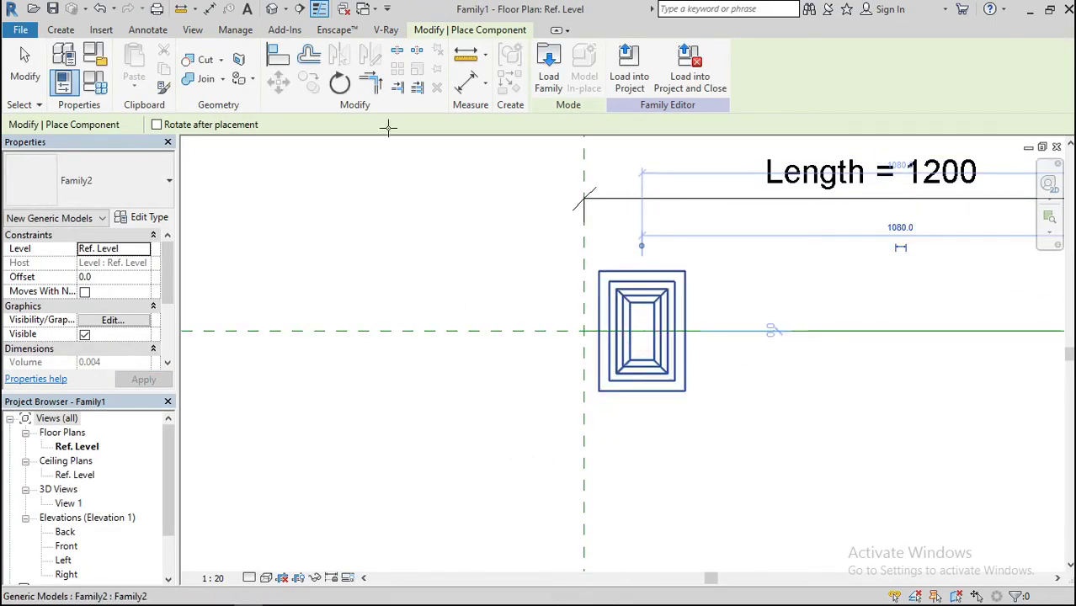
left_click(279, 56)
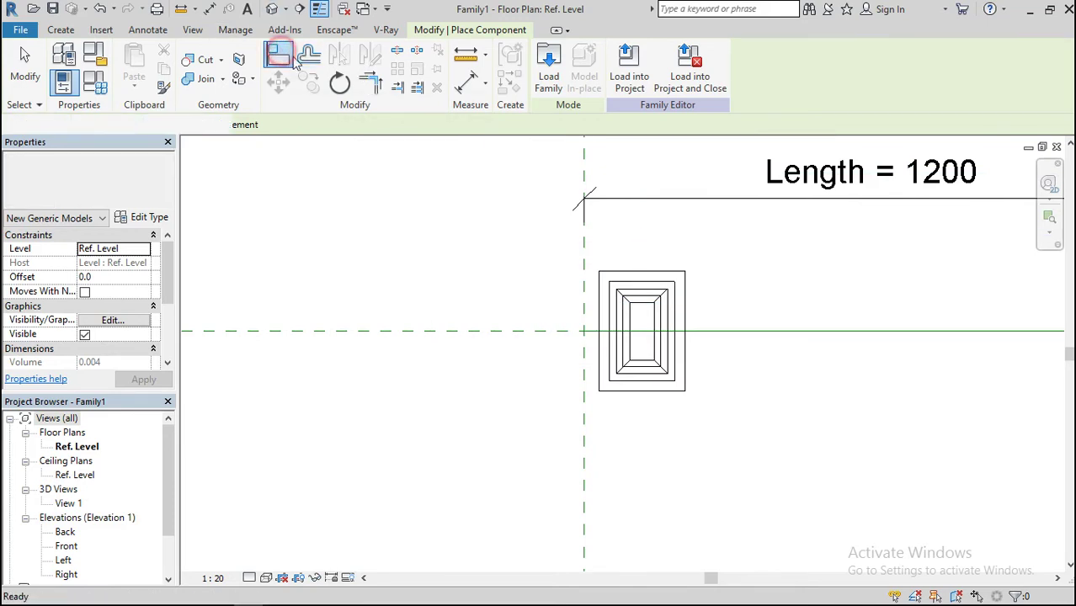
Align the panel's left edge to the vertical plane and its centre to the horizontal plane, locking them
left_click(584, 288)
left_click(598, 291)
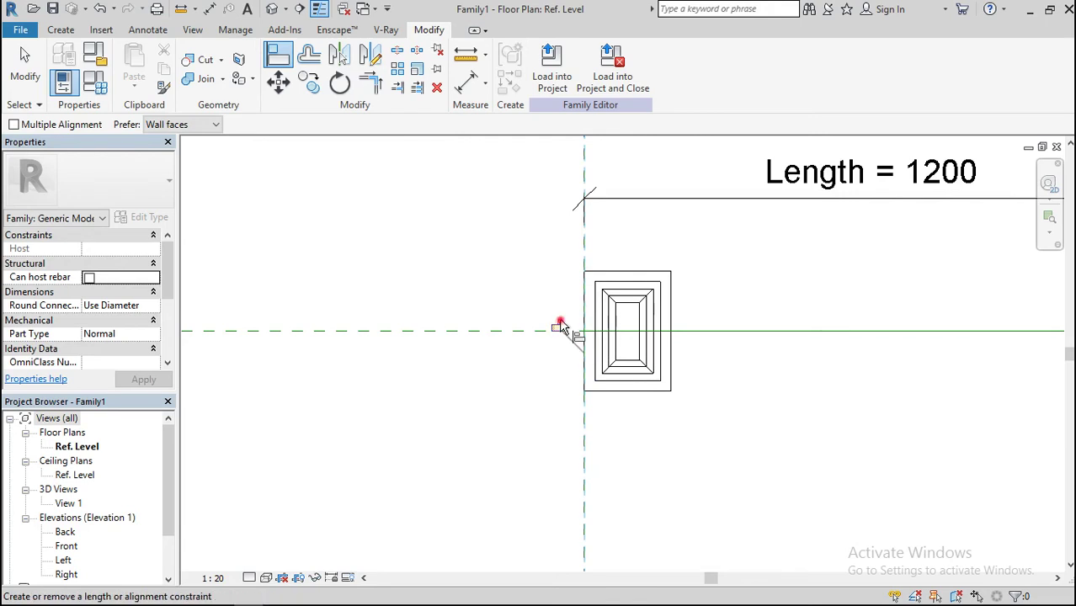
left_click(529, 331)
left_click(609, 331)
left_click(595, 364)
scroll(513, 413, "down", 1)
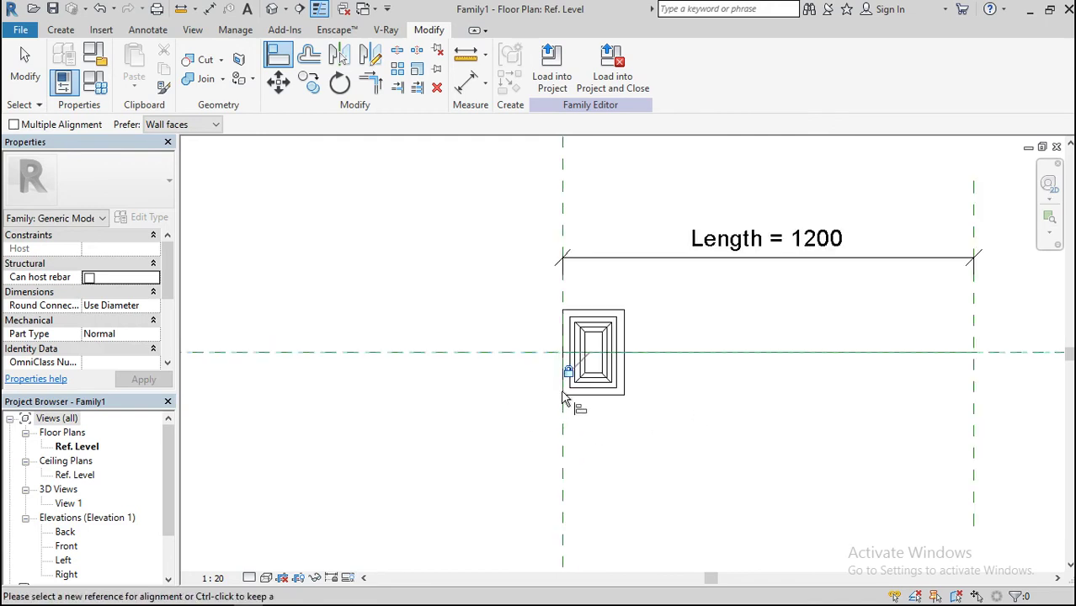
key("Escape")
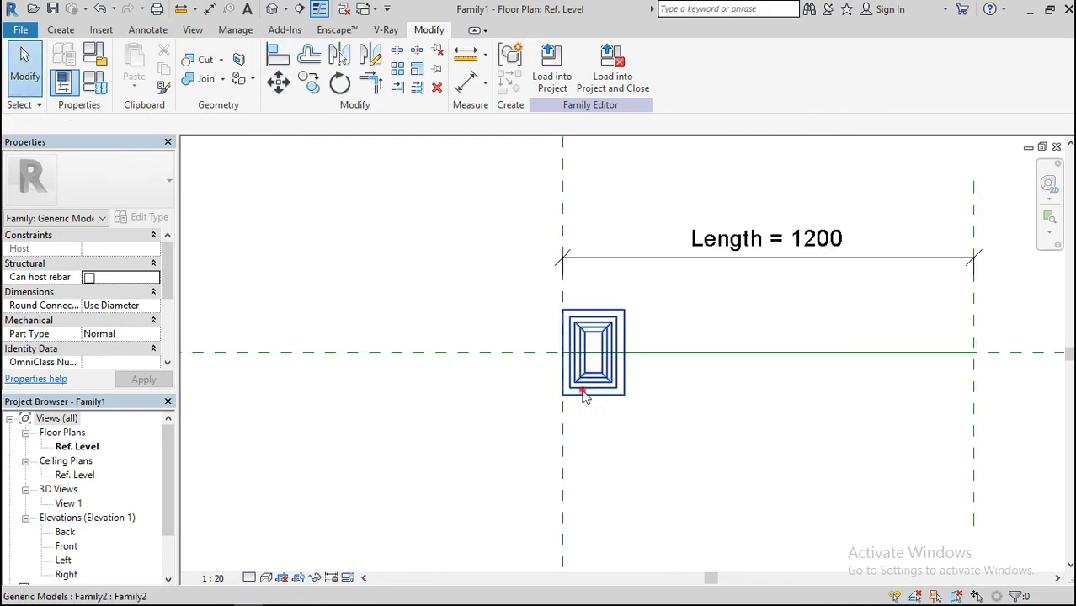
left_click(566, 399)
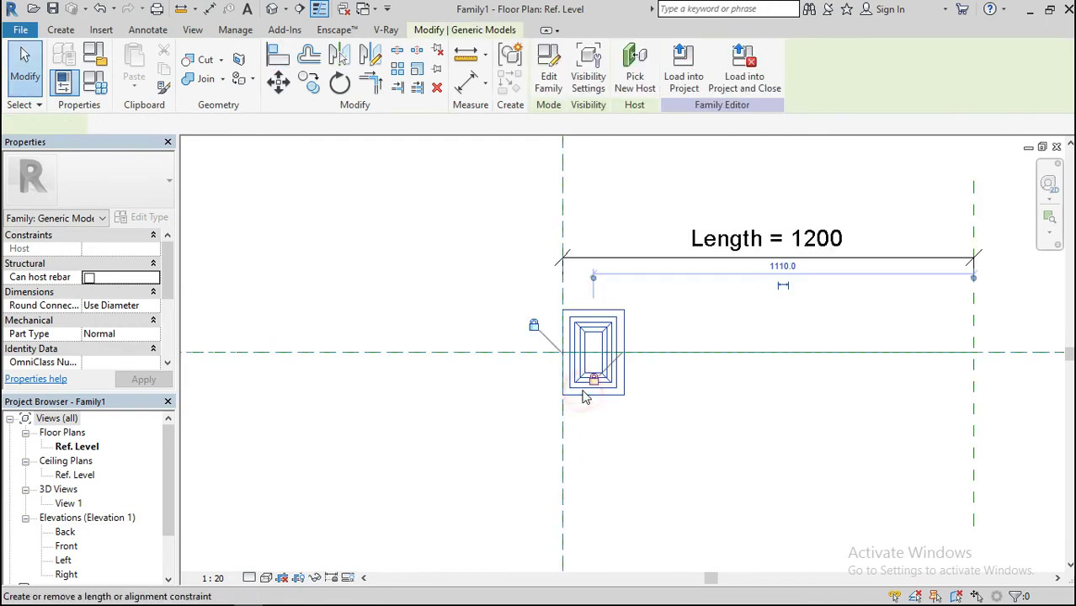
Array the panel as 2 copies, the last placed at the 1200 line's right end
left_click(373, 81)
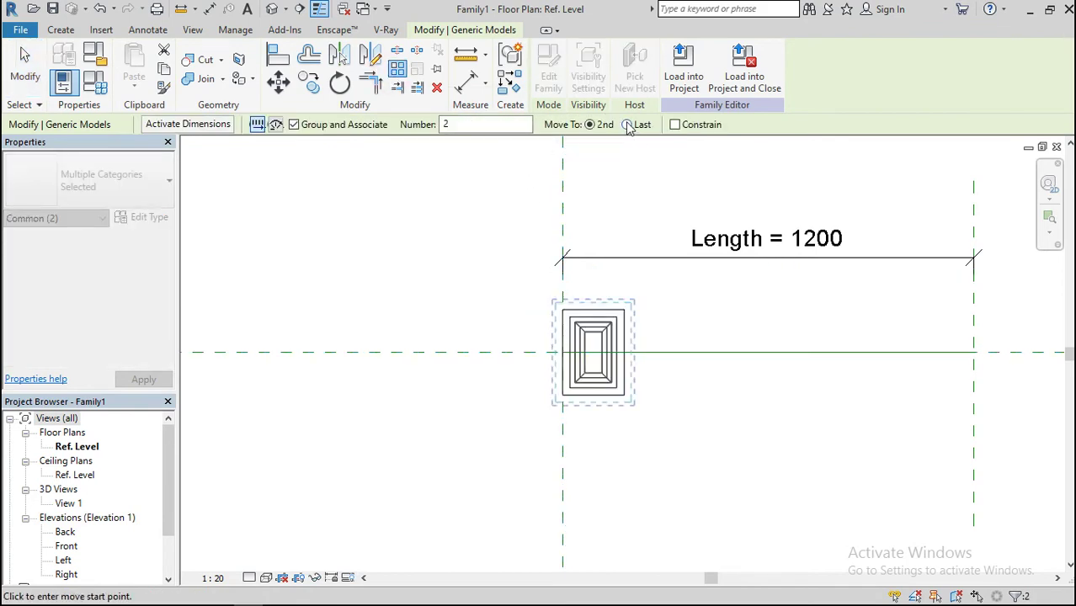
left_click(627, 125)
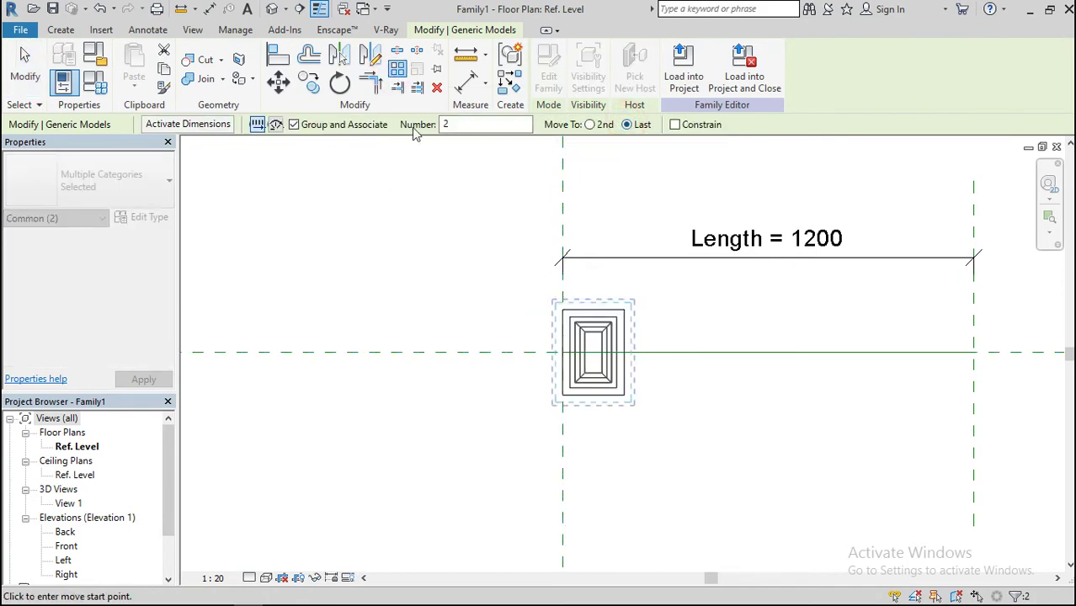
left_click(629, 353)
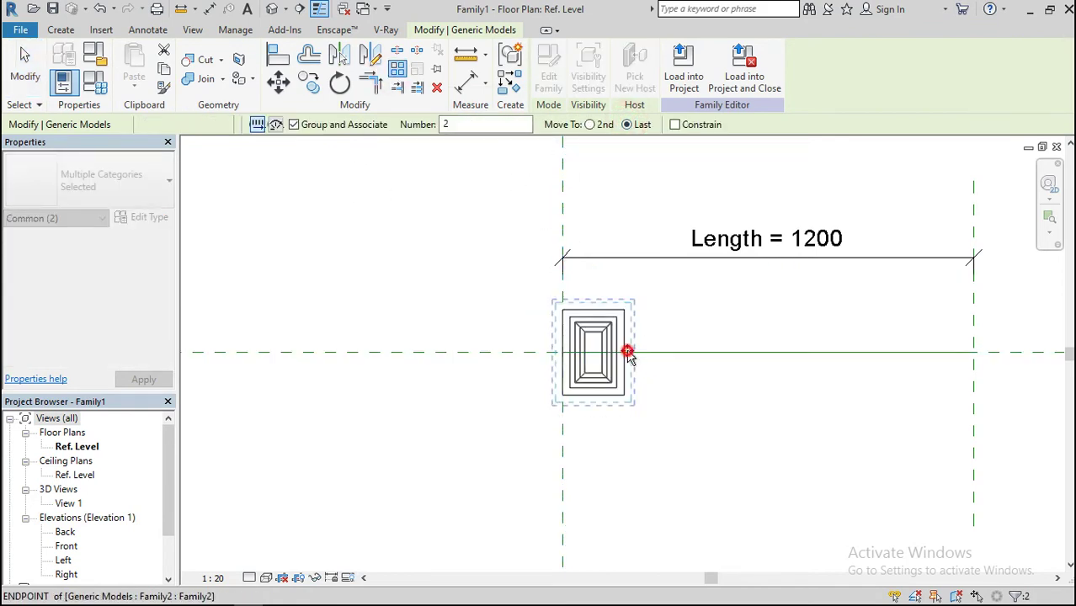
left_click(974, 354)
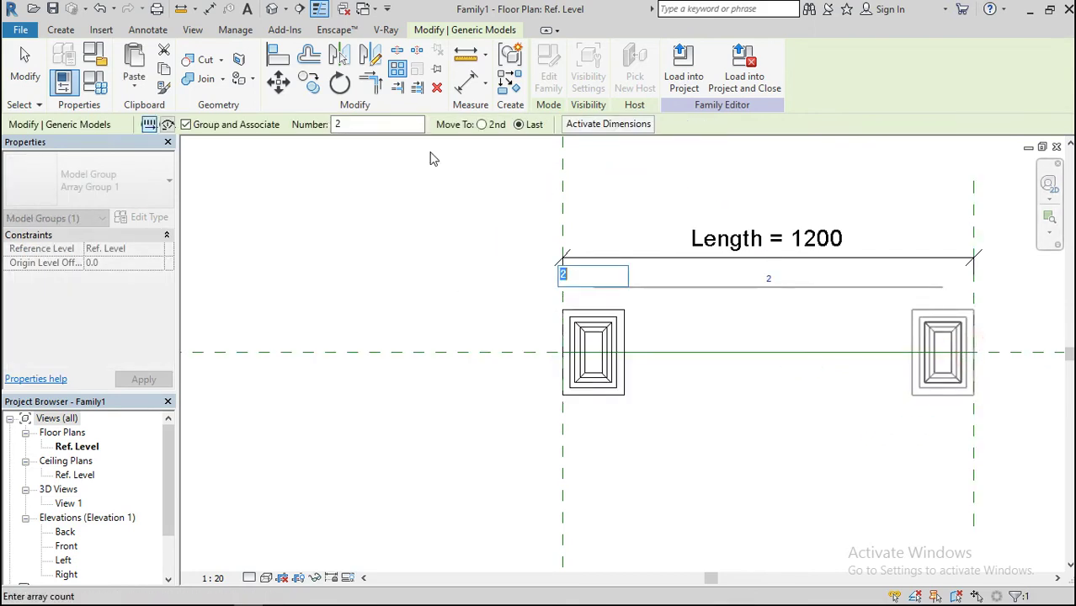
Align the last panel to the right and horizontal reference lines and lock the alignment
left_click(278, 54)
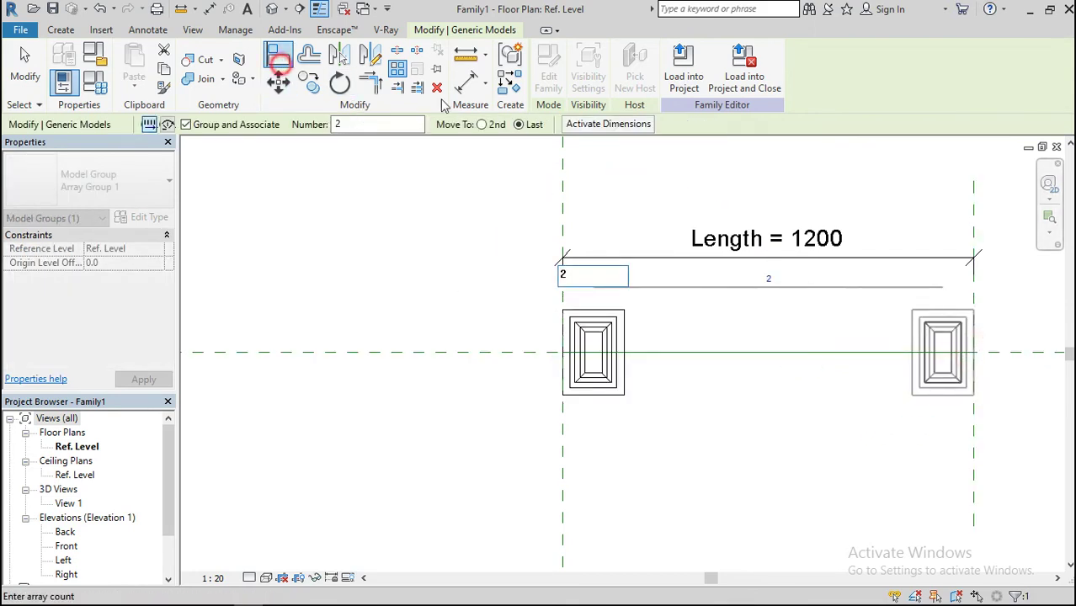
left_click(972, 466)
left_click(979, 381)
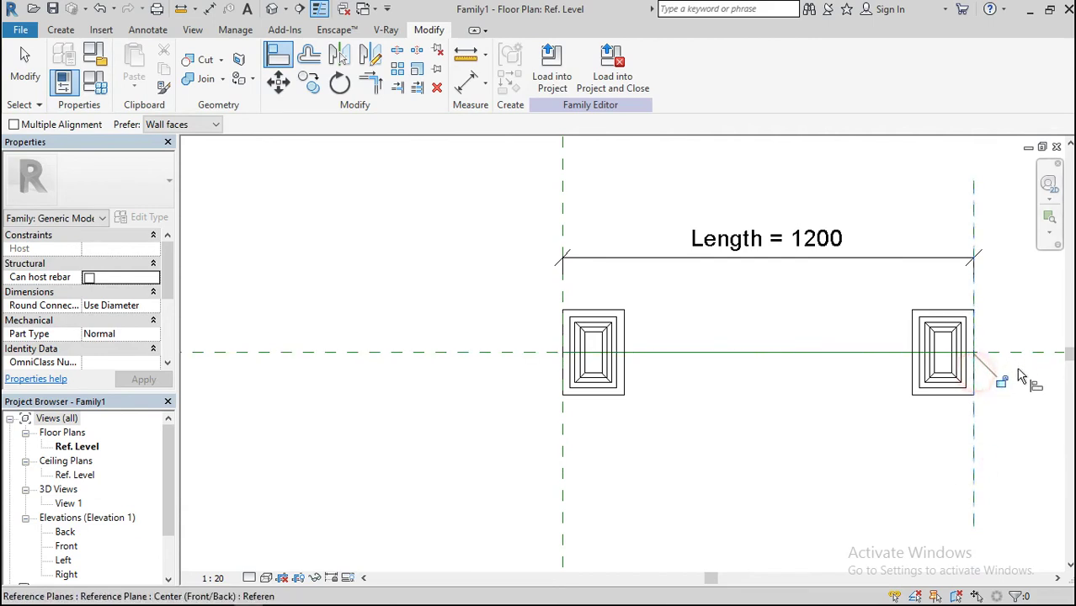
left_click(848, 354)
left_click(930, 361)
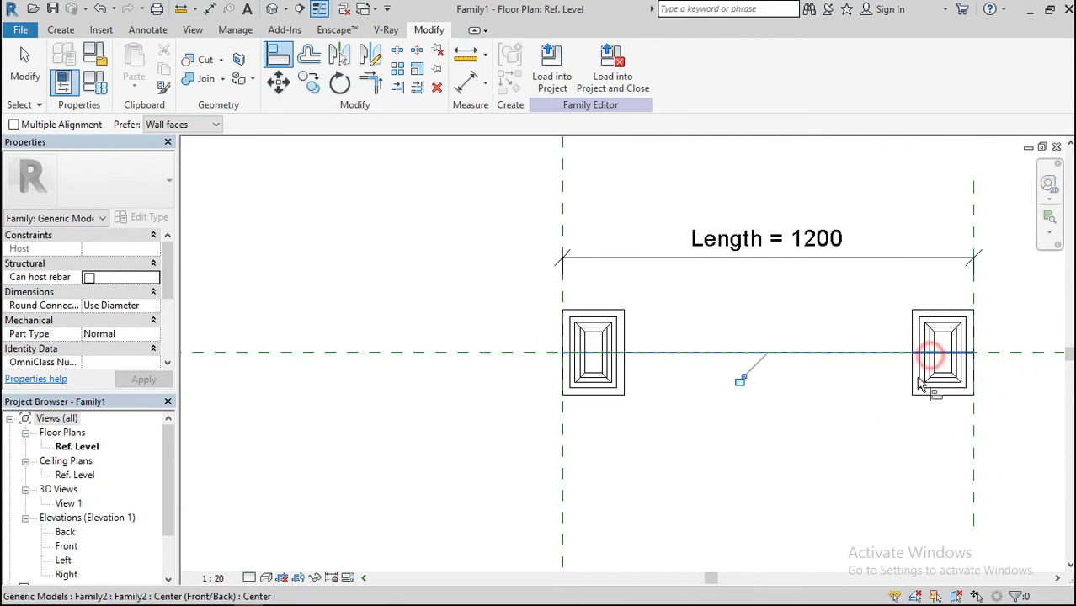
left_click(738, 380)
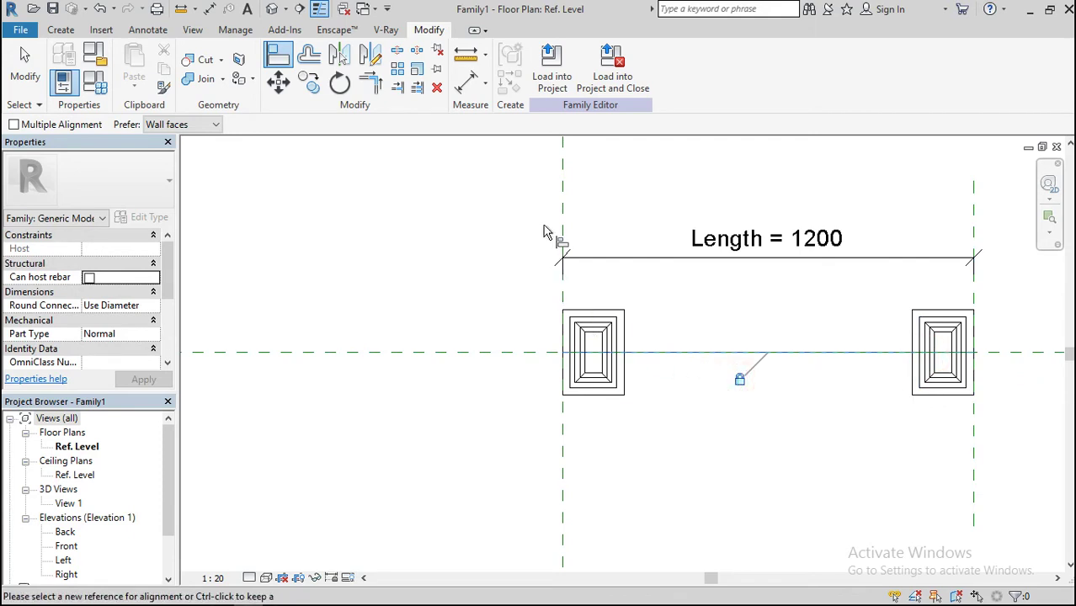
key("Escape")
left_click(622, 310)
left_click(729, 287)
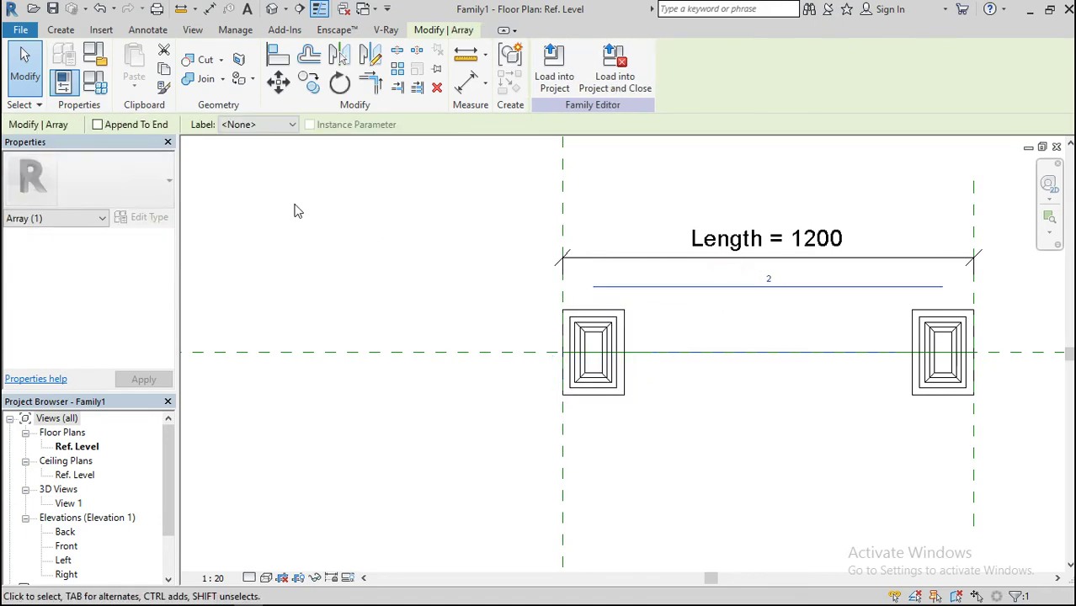
Label the array count with a new instance parameter named A
left_click(279, 123)
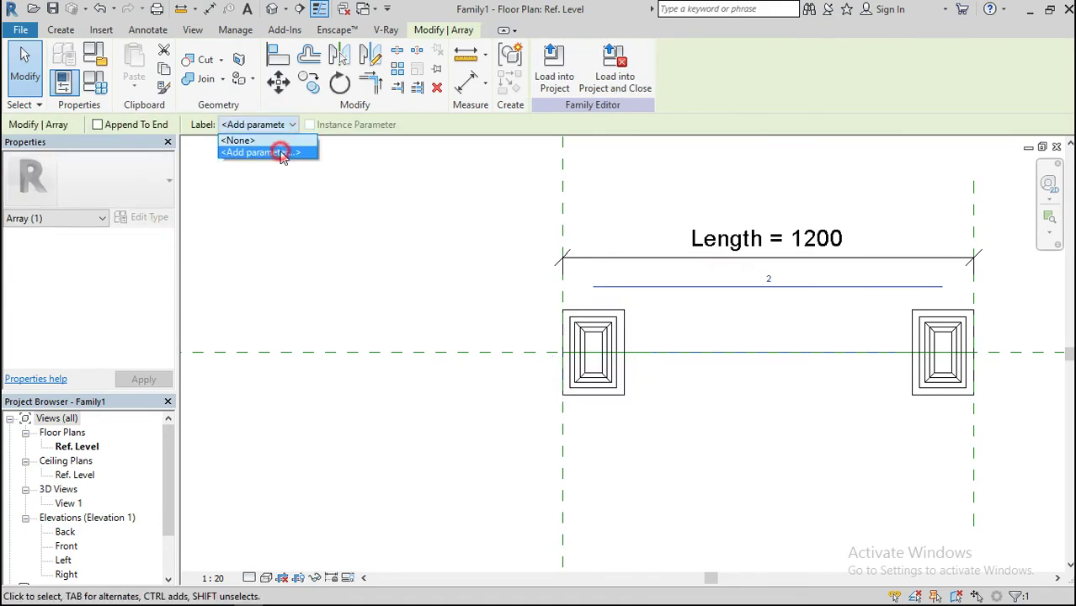
left_click(281, 154)
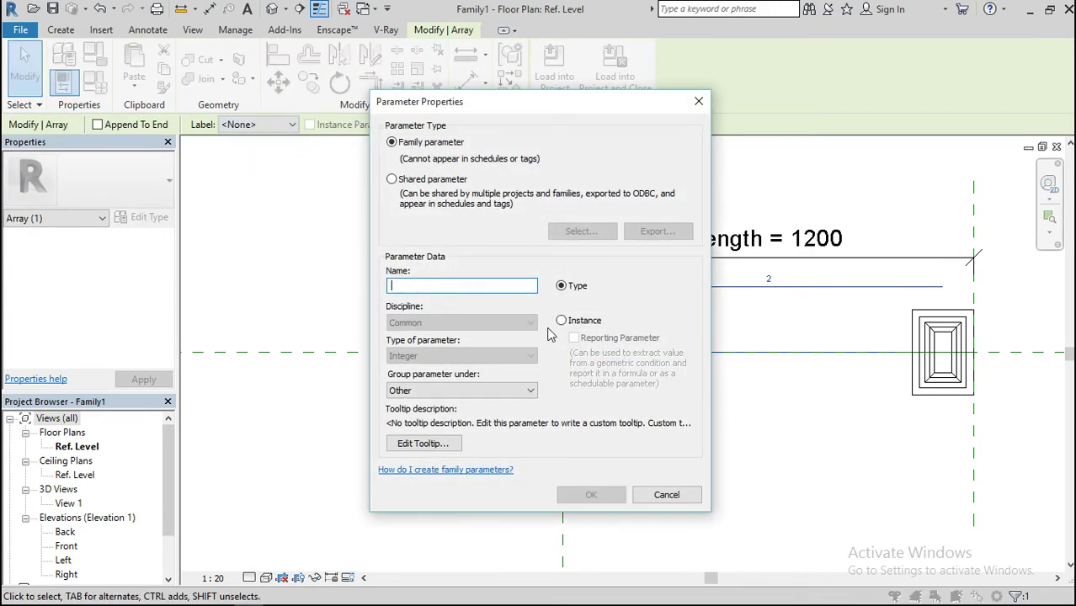
left_click(560, 322)
left_click(479, 286)
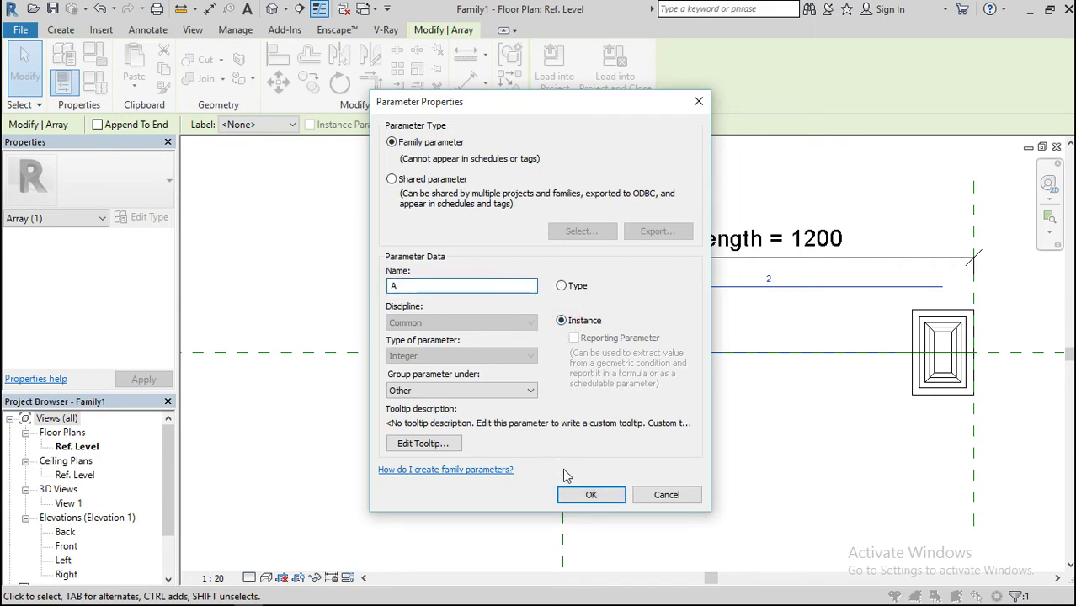
left_click(589, 495)
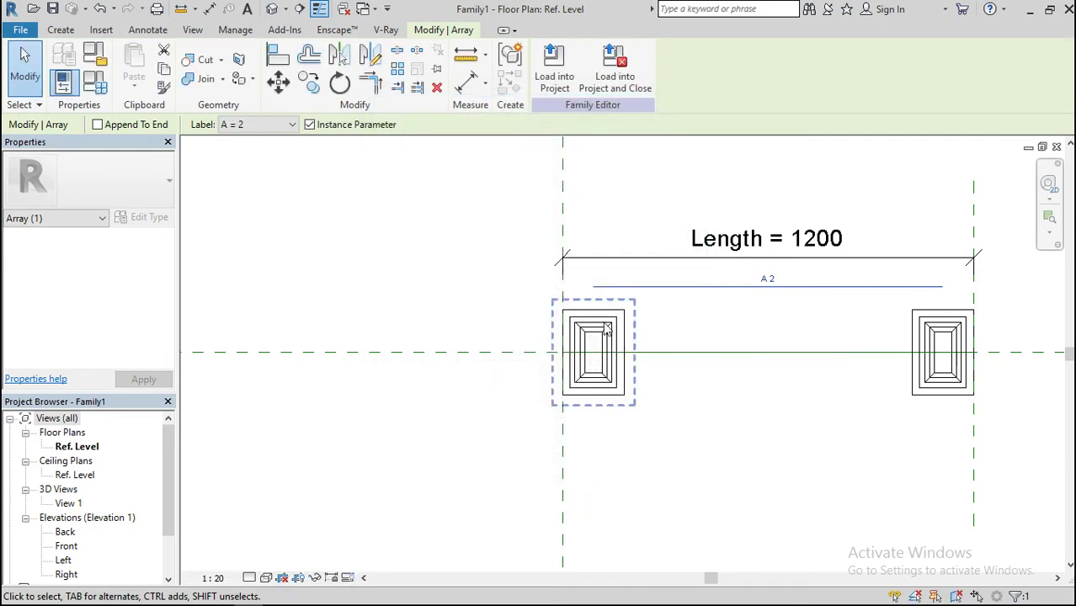
left_click(90, 79)
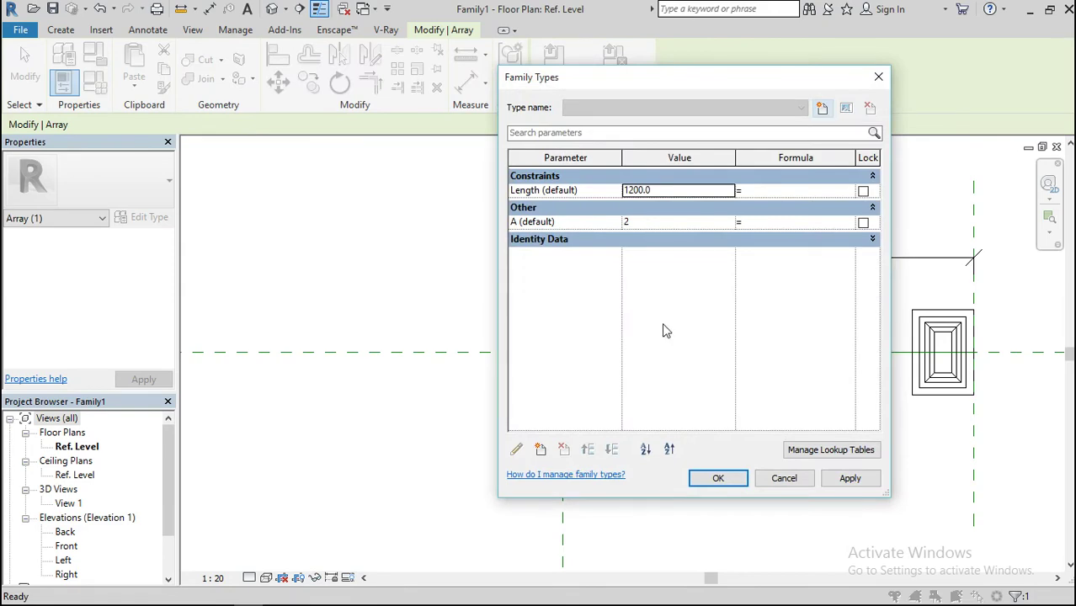
Add instance length parameter L = 300 and set A's formula to Length/L for 4 panels
left_click(540, 451)
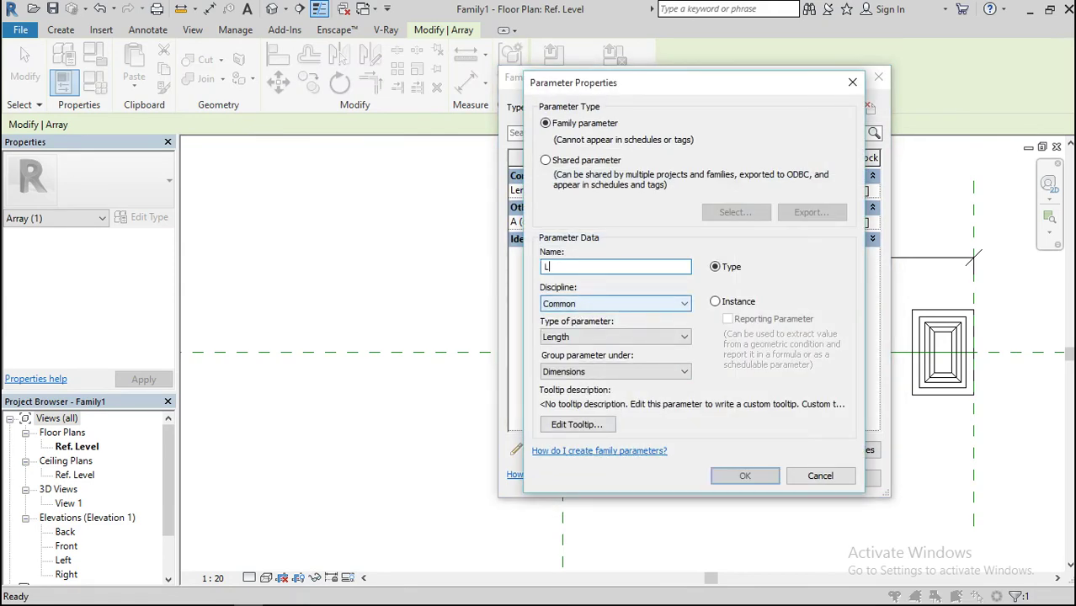
left_click(715, 302)
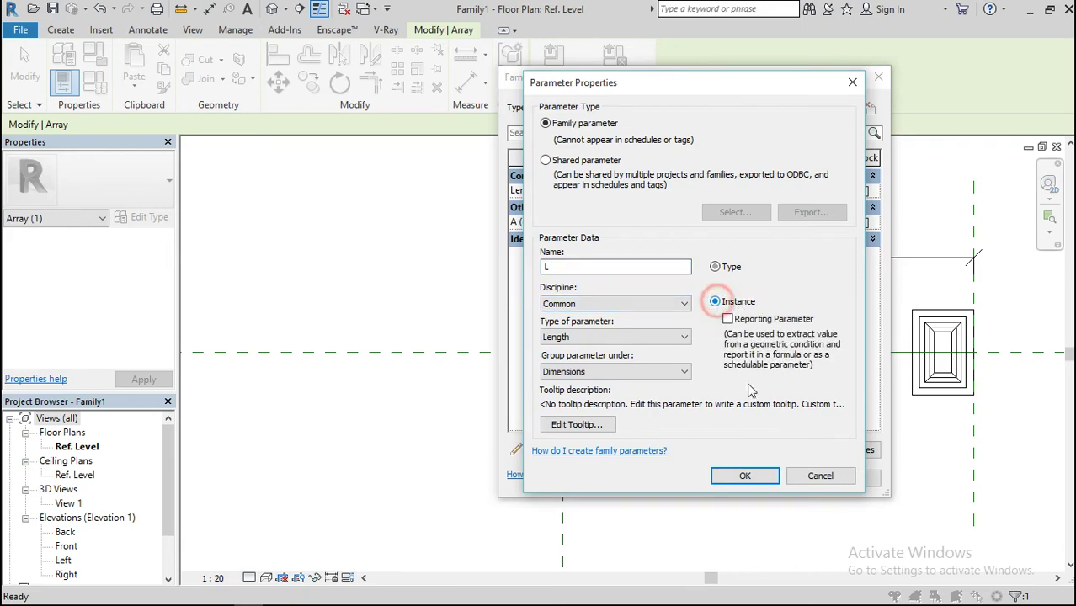
left_click(745, 476)
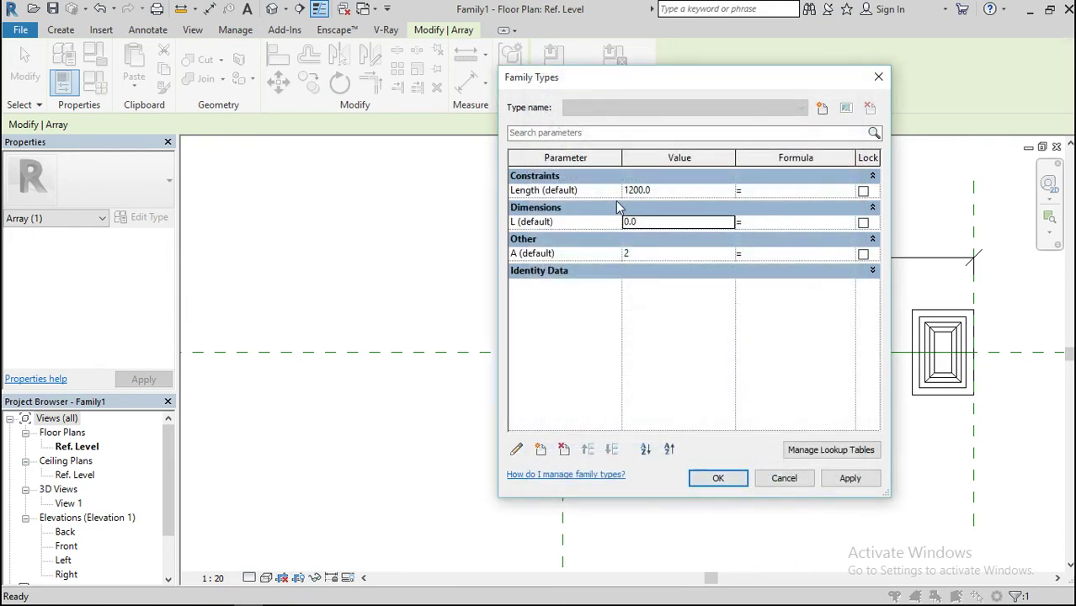
left_click(664, 223)
left_click(787, 247)
type("Length/L")
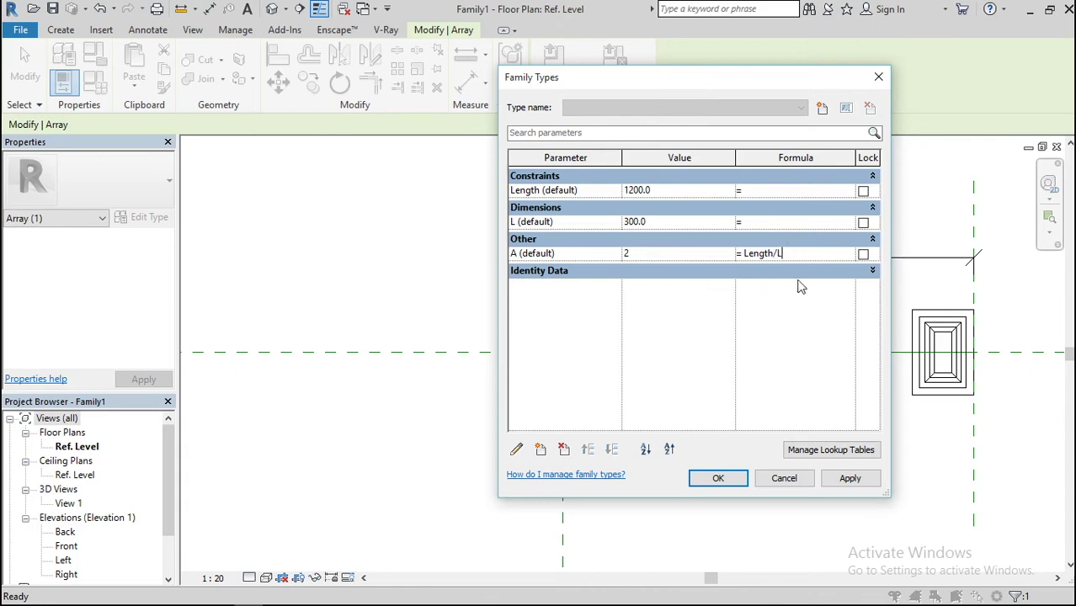
left_click(718, 478)
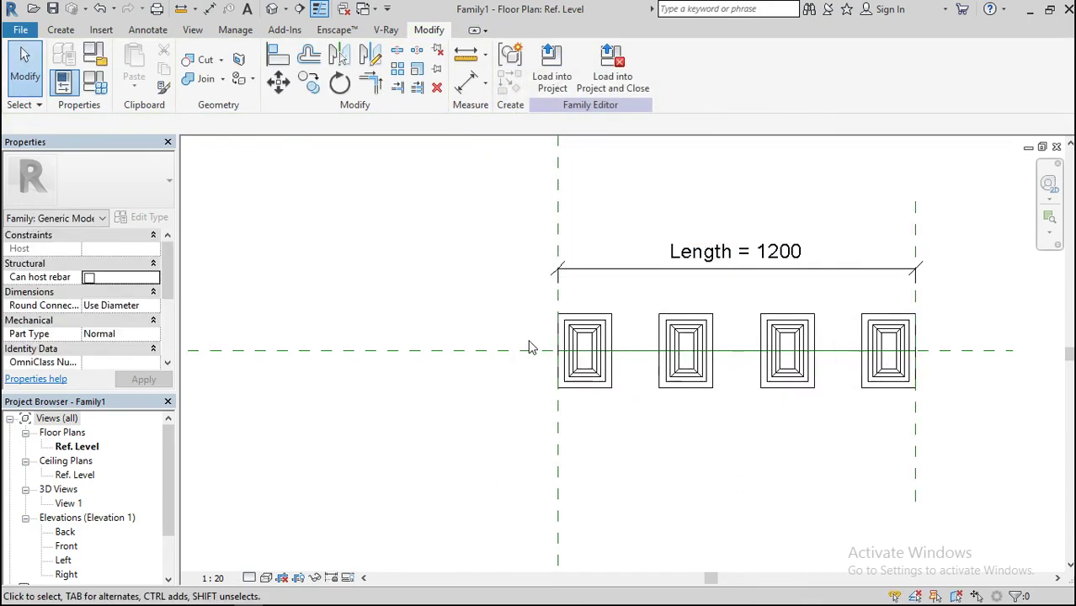
Load the edited Family1 panel family into Project2
scroll(531, 347, "down", 2)
left_click(549, 74)
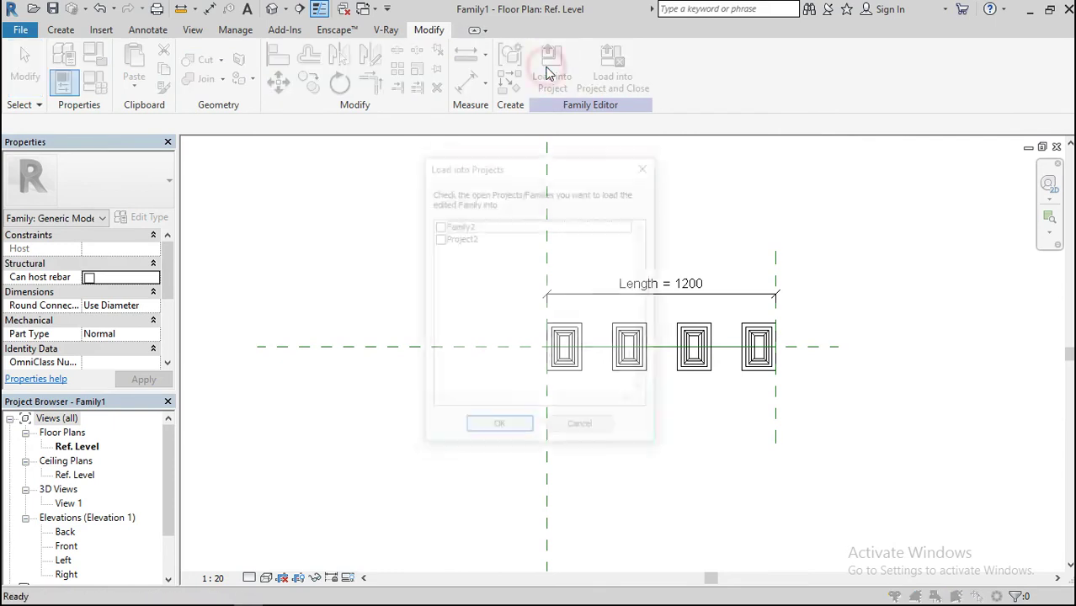
left_click(439, 239)
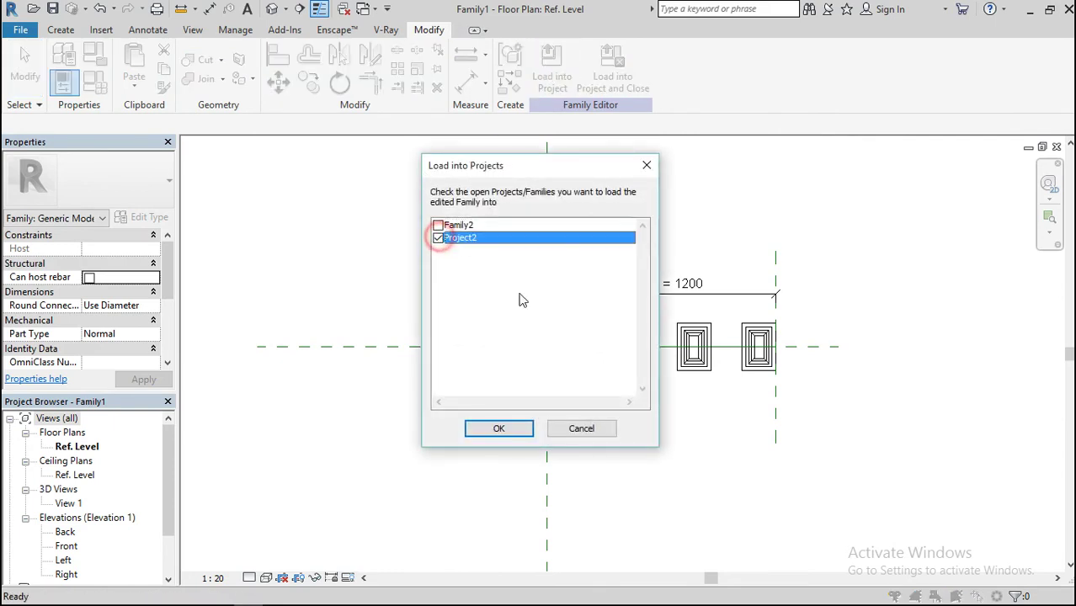
left_click(499, 428)
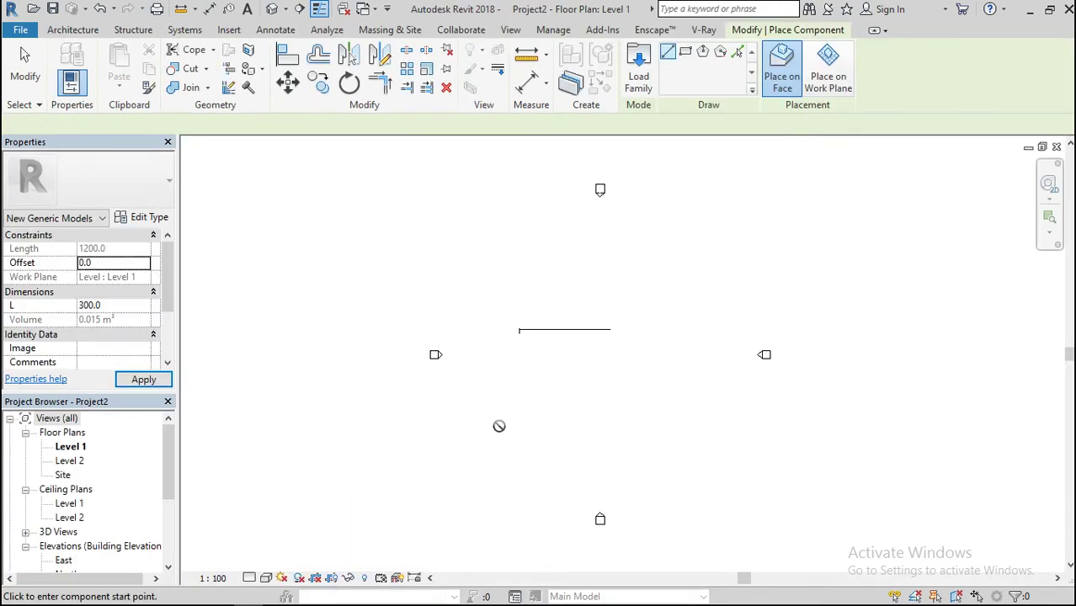
Cancel placement and open Project2's South elevation, zoomed in on the cornice
key("Escape")
key("Escape")
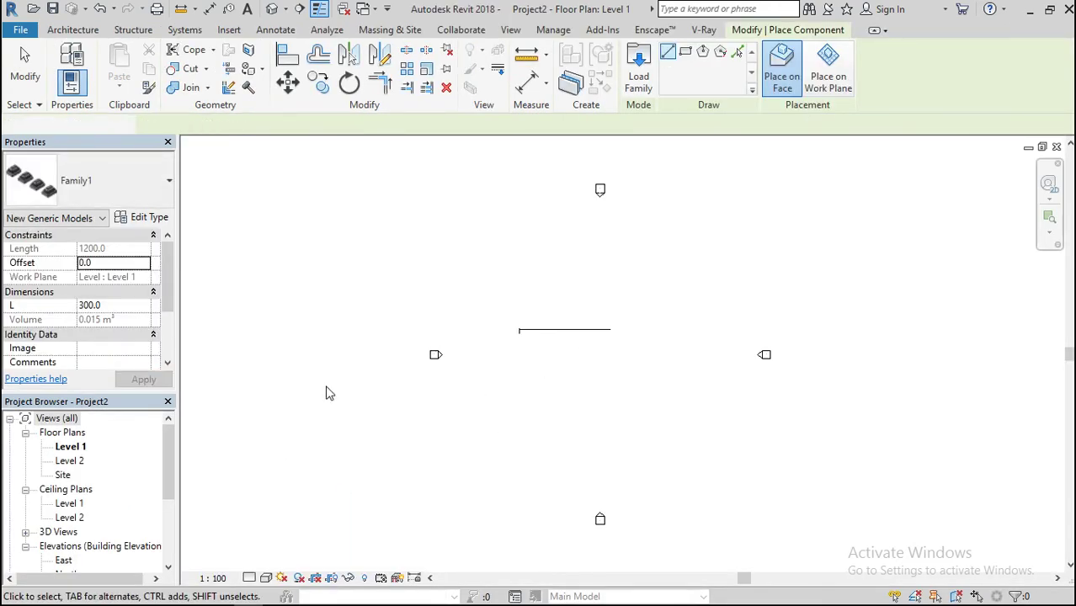
left_click_drag(168, 476, 163, 512)
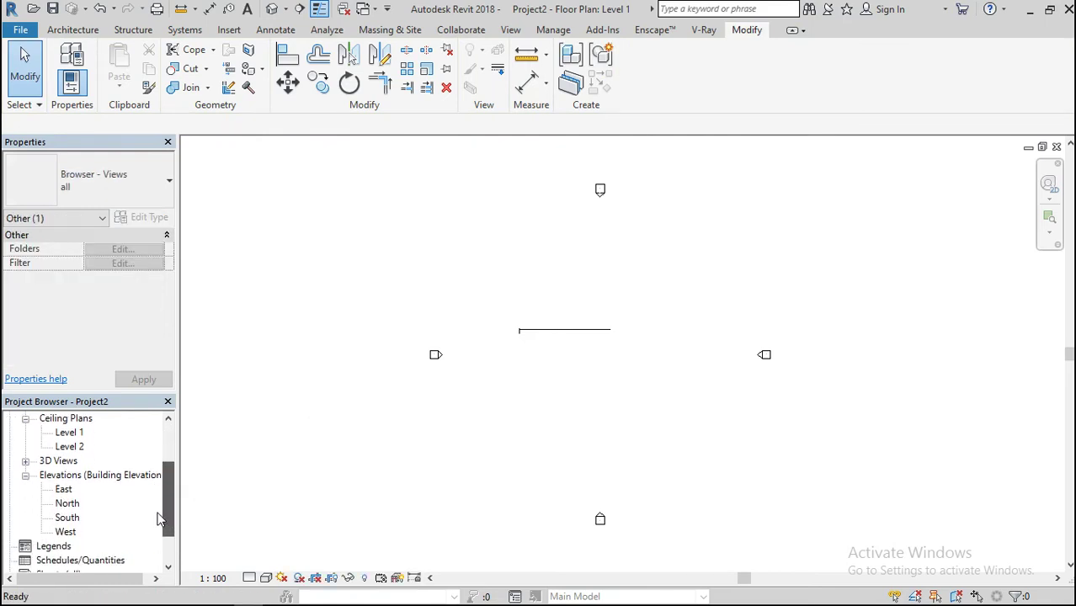
double_click(72, 517)
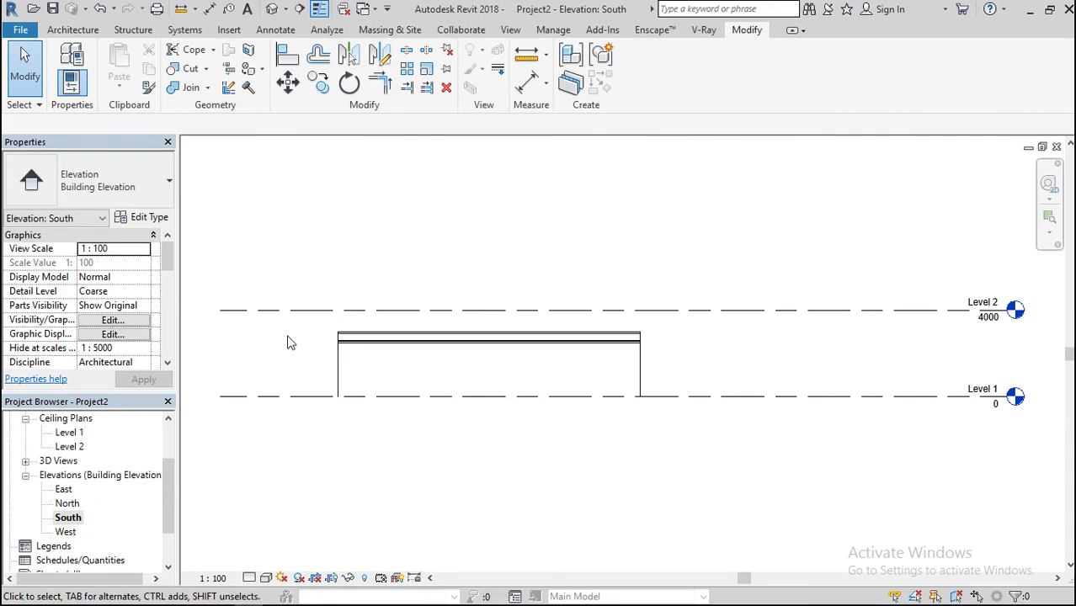
scroll(288, 345, "up", 5)
scroll(493, 379, "up", 2)
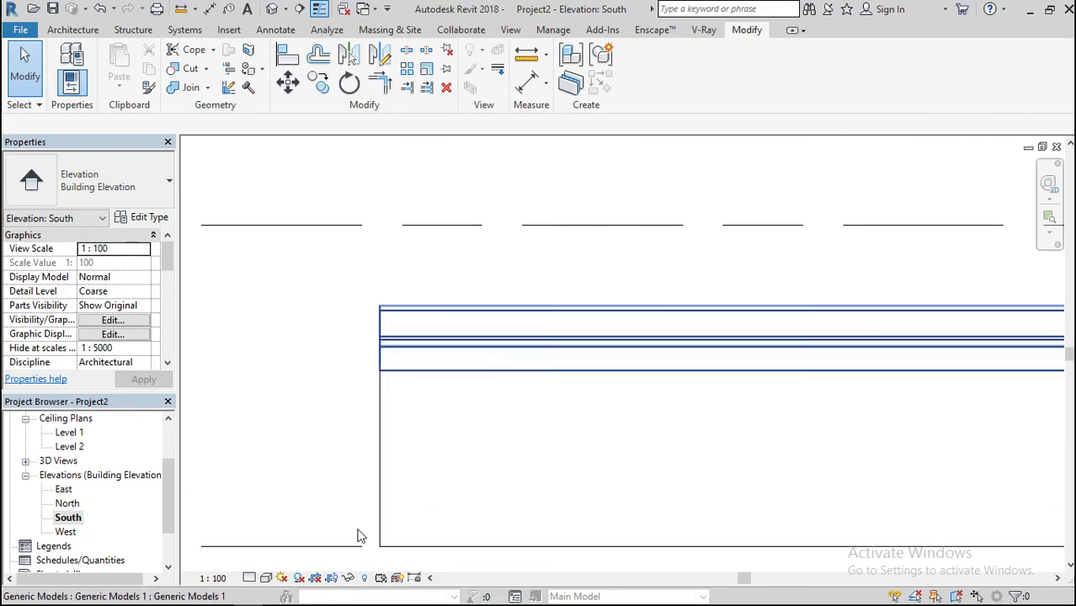
Display the South elevation in the Wireframe visual style
left_click(266, 578)
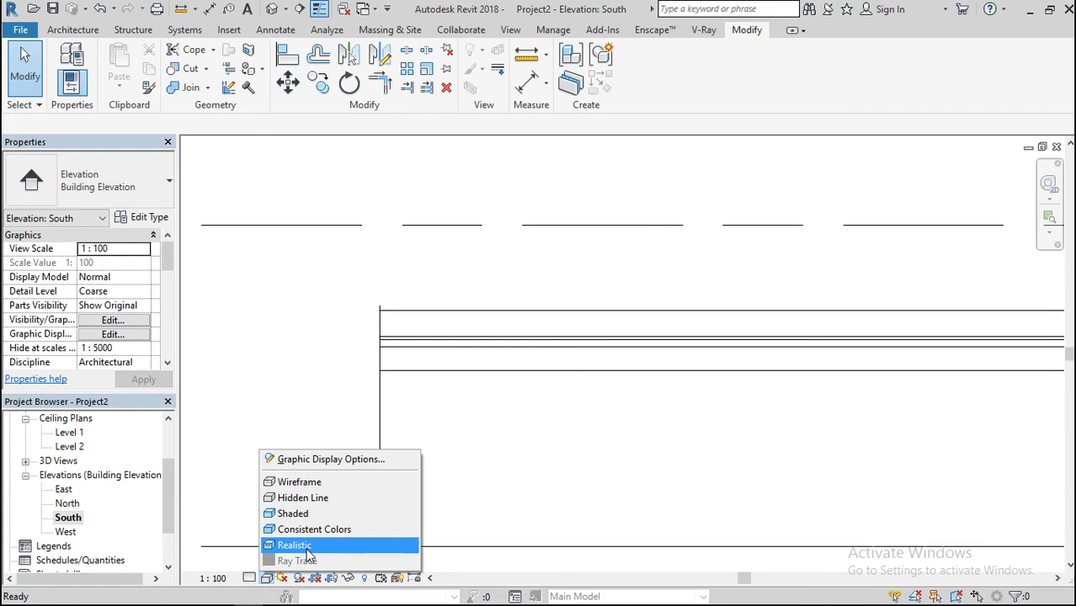
left_click(310, 482)
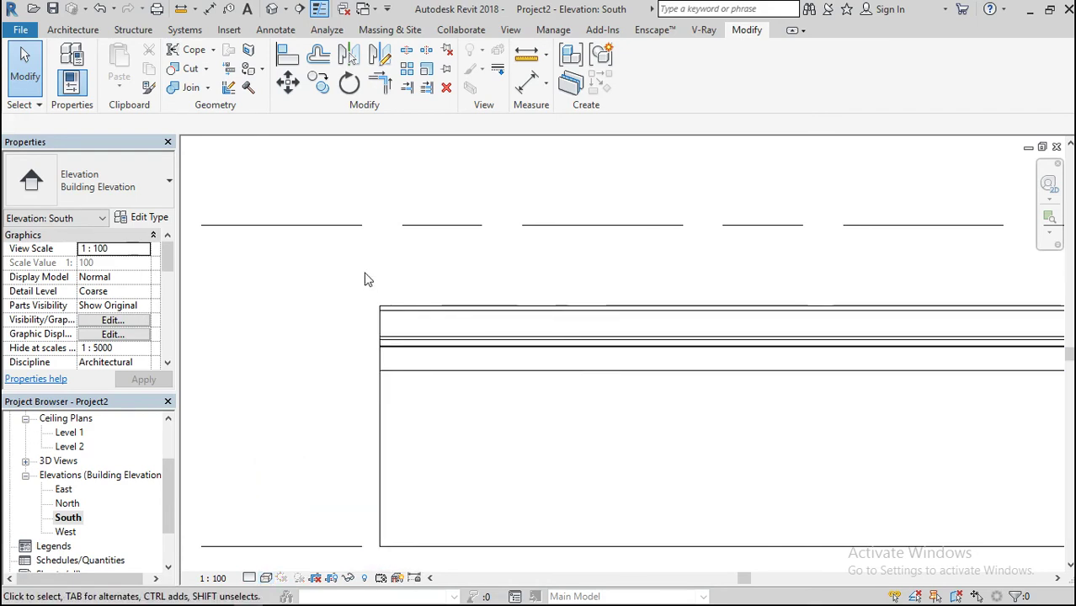
left_click(69, 30)
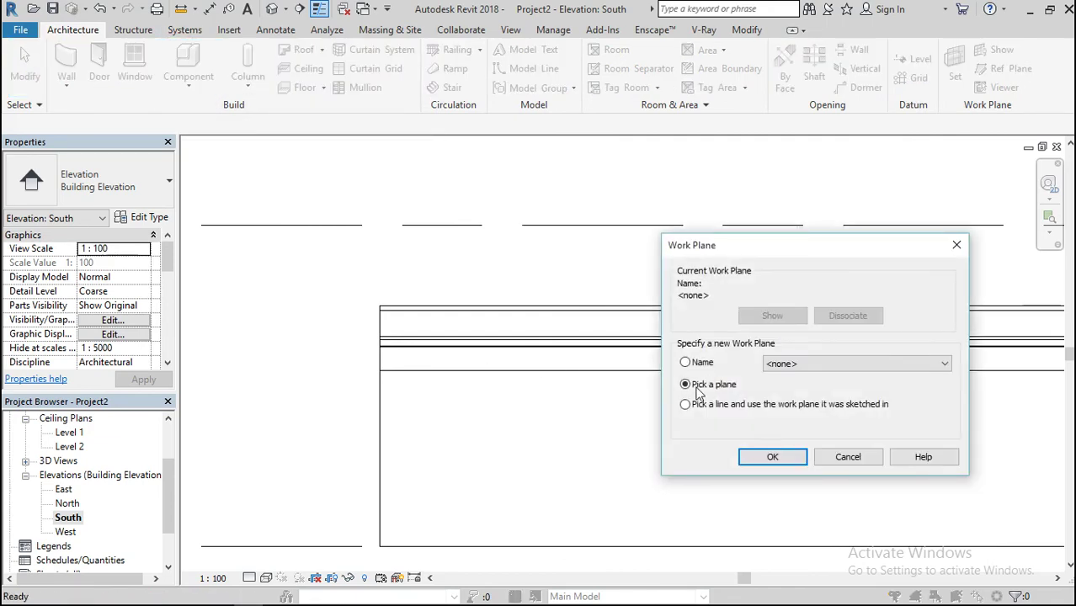
Confirm Pick a plane, cancel placement, and switch to Project2's default 3D view
left_click(772, 458)
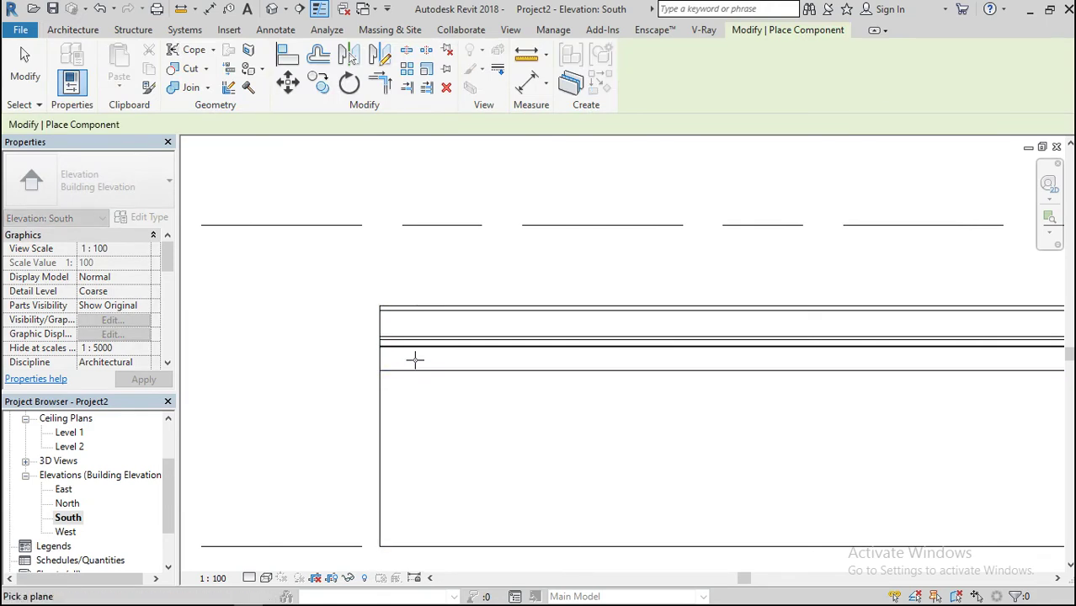
key("Escape")
key("Escape")
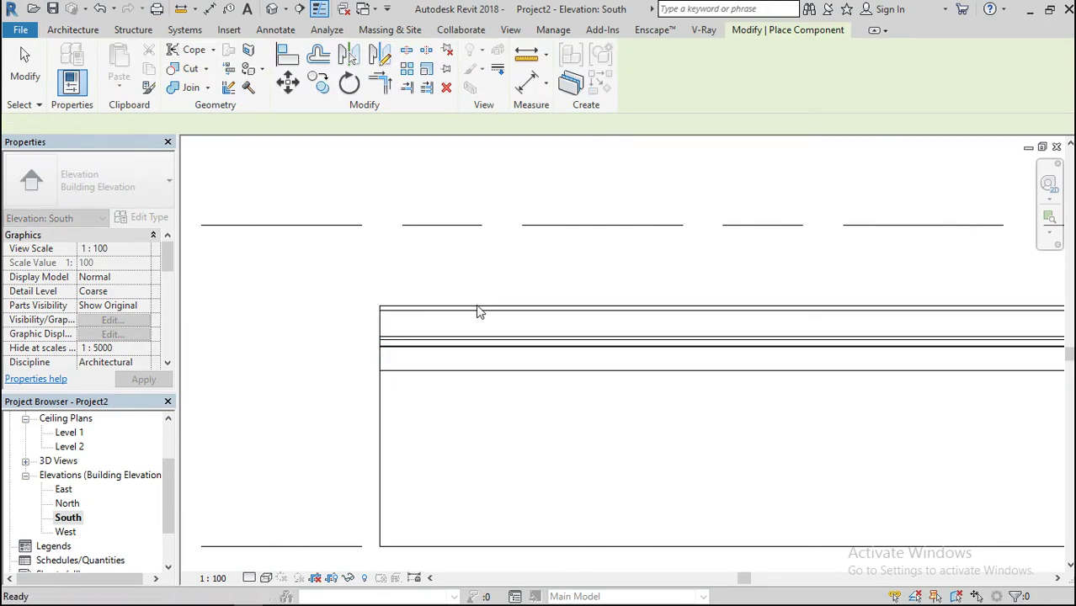
left_click(272, 8)
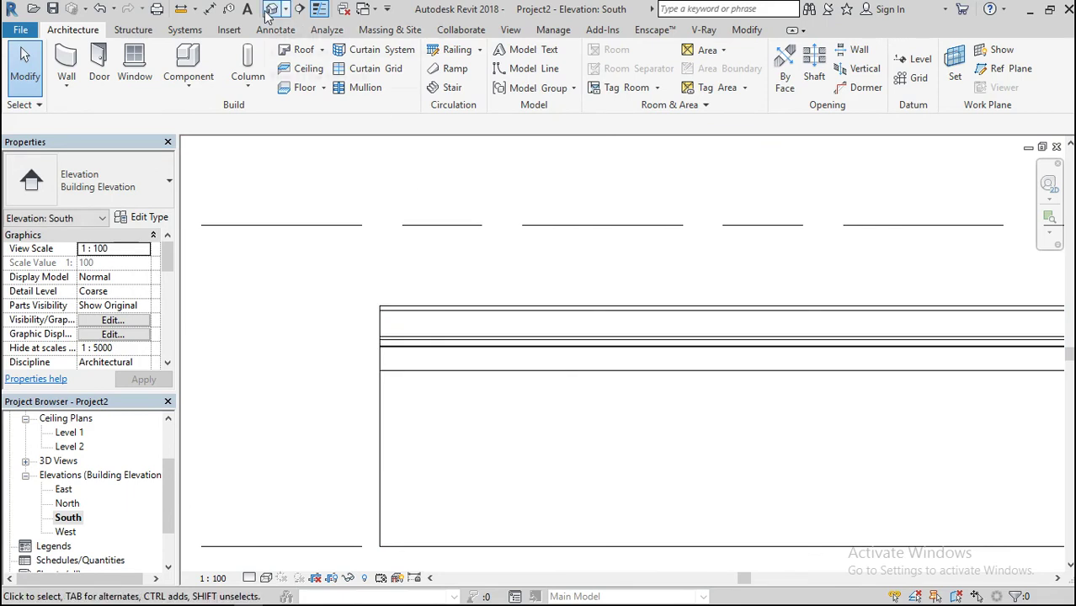
scroll(578, 292, "down", 3)
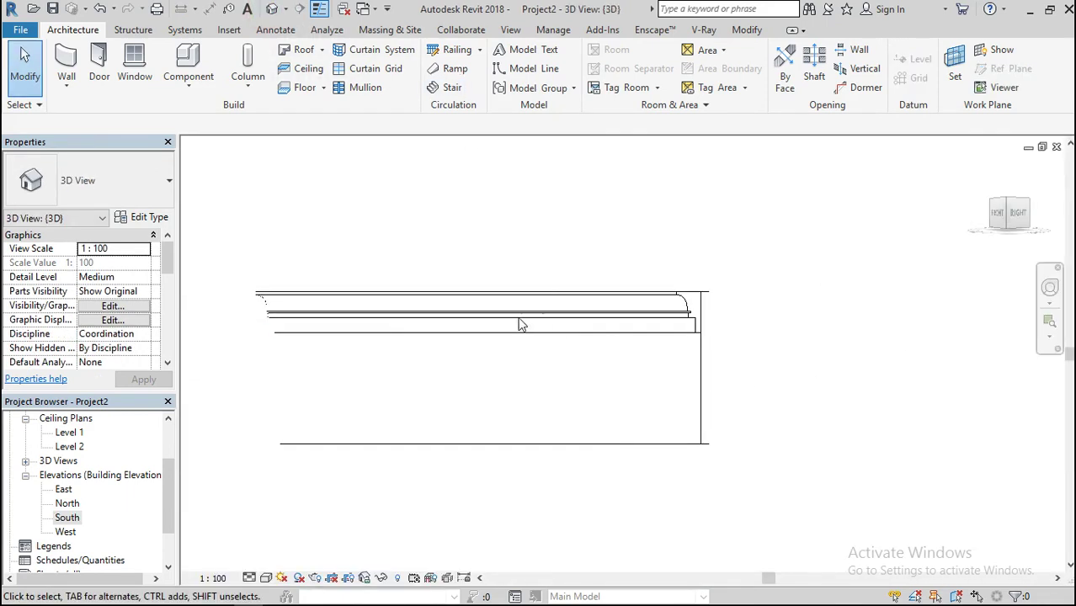
Show the 3D view in Wireframe and start placing the Family1 panel component
left_click(267, 578)
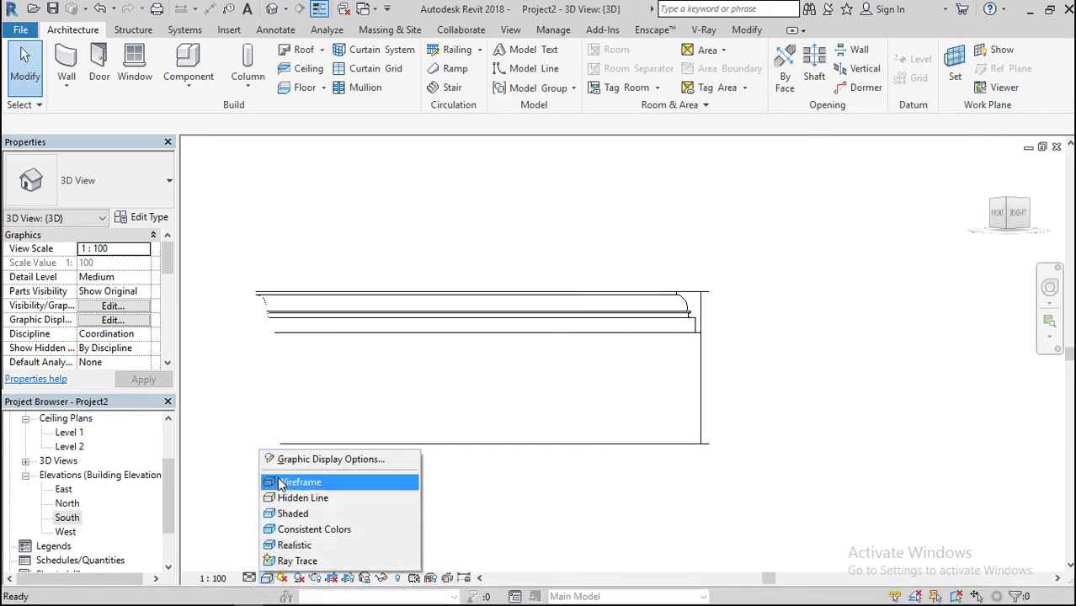
left_click(285, 482)
left_click(177, 75)
scroll(287, 337, "up", 3)
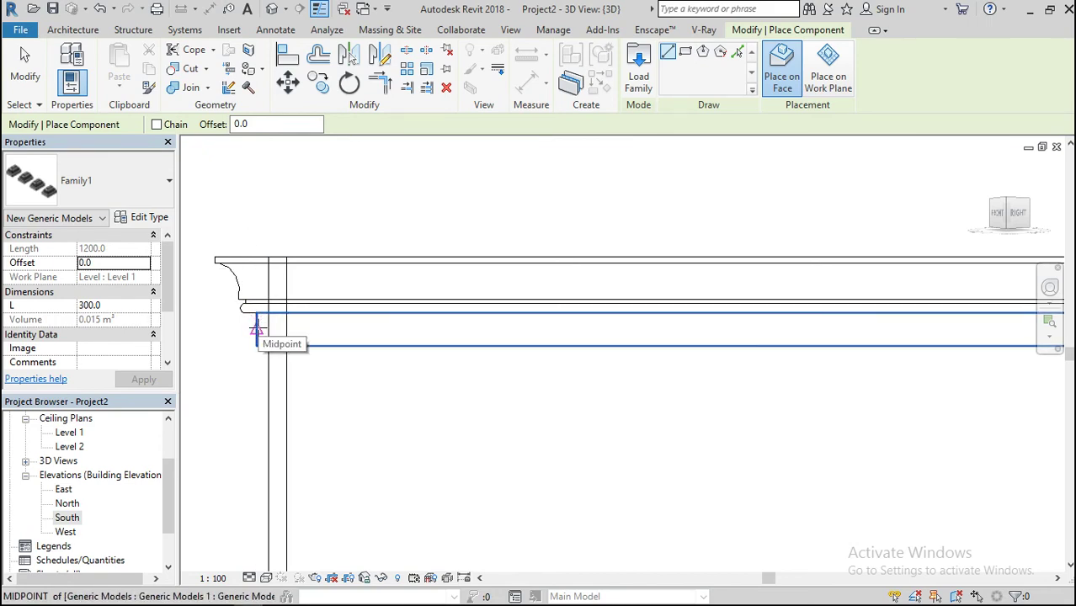
Place the Family1 panel row from the beam start to its end below the cornice moulding
left_click(256, 325)
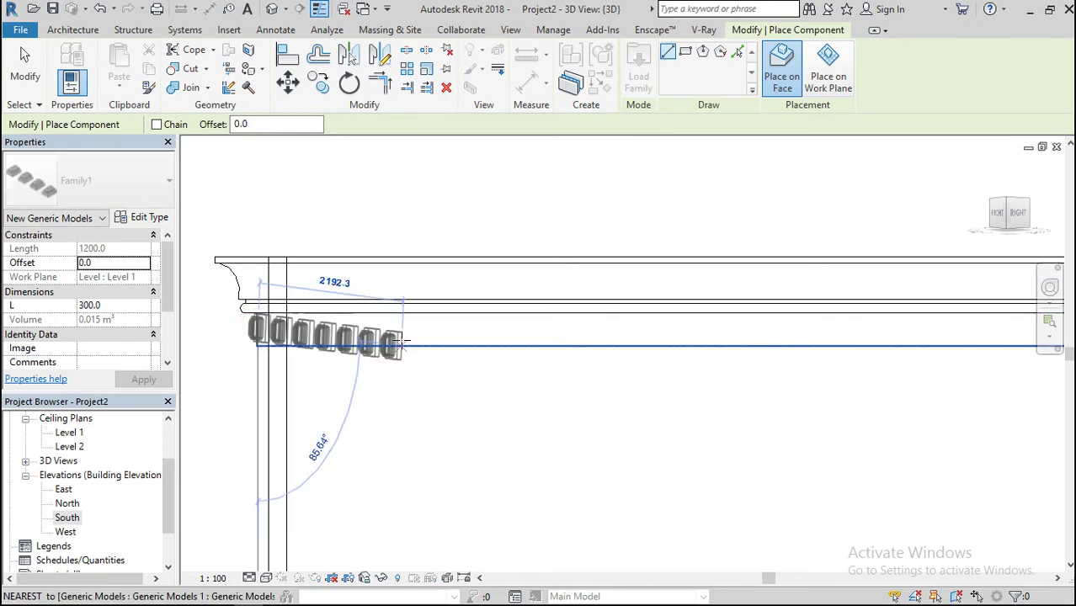
scroll(405, 341, "down", 2)
scroll(404, 341, "down", 2)
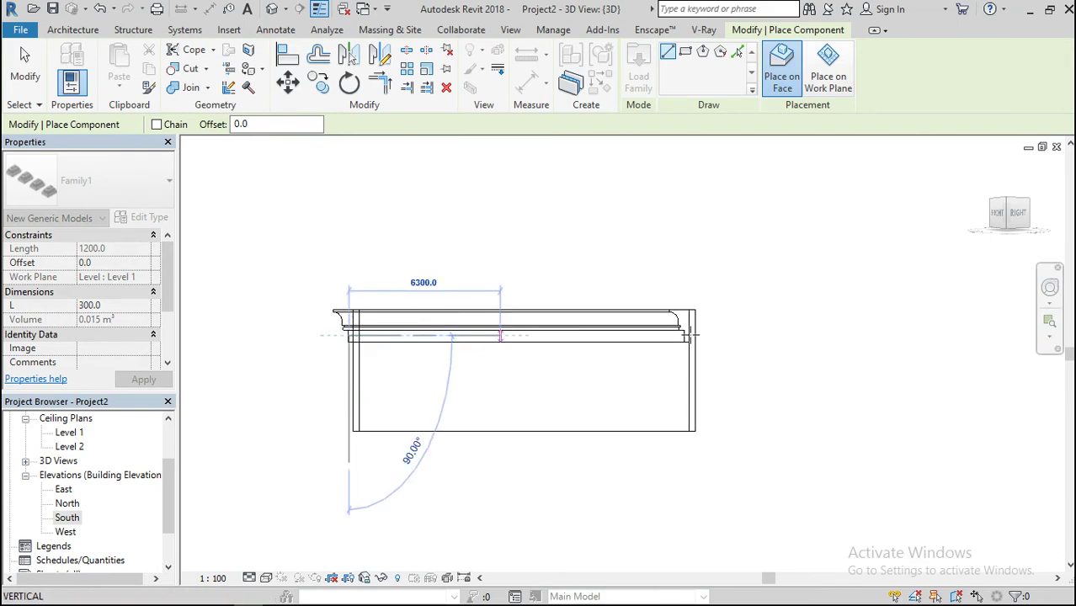
scroll(686, 336, "up", 3)
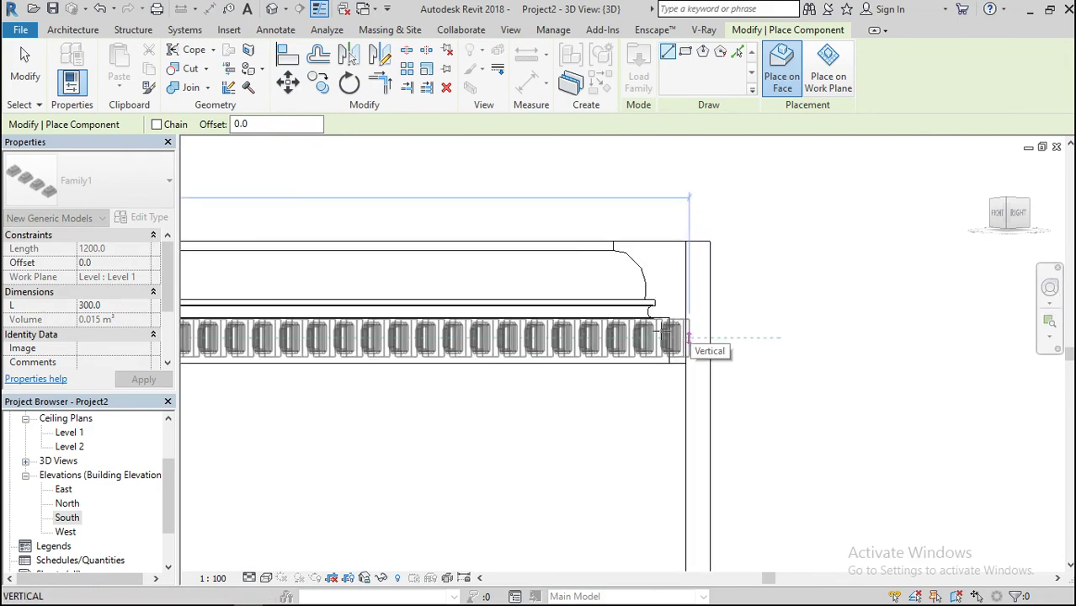
key("Escape")
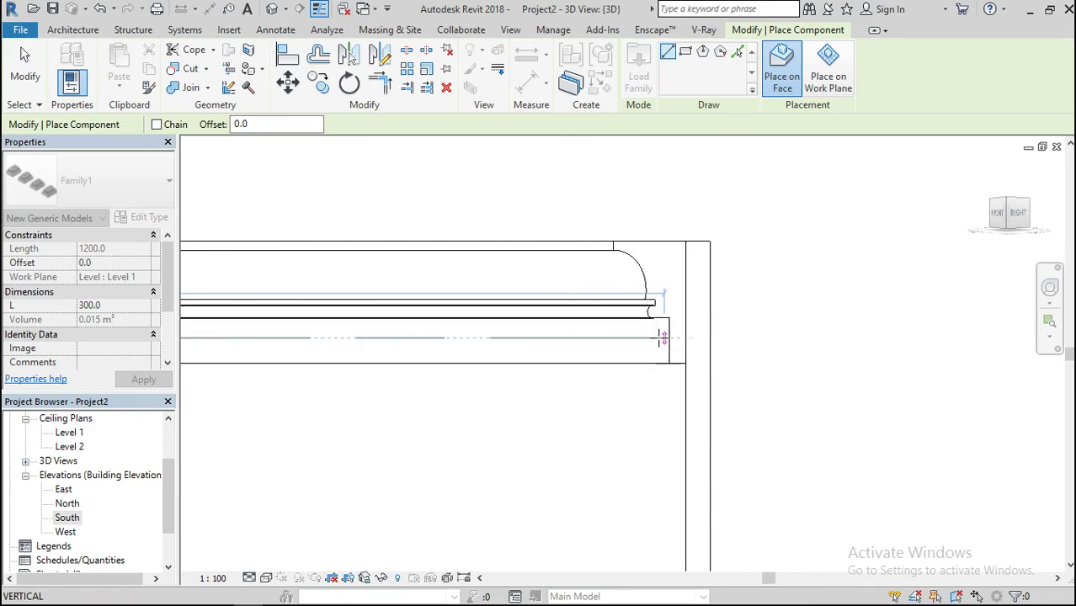
left_click(660, 338)
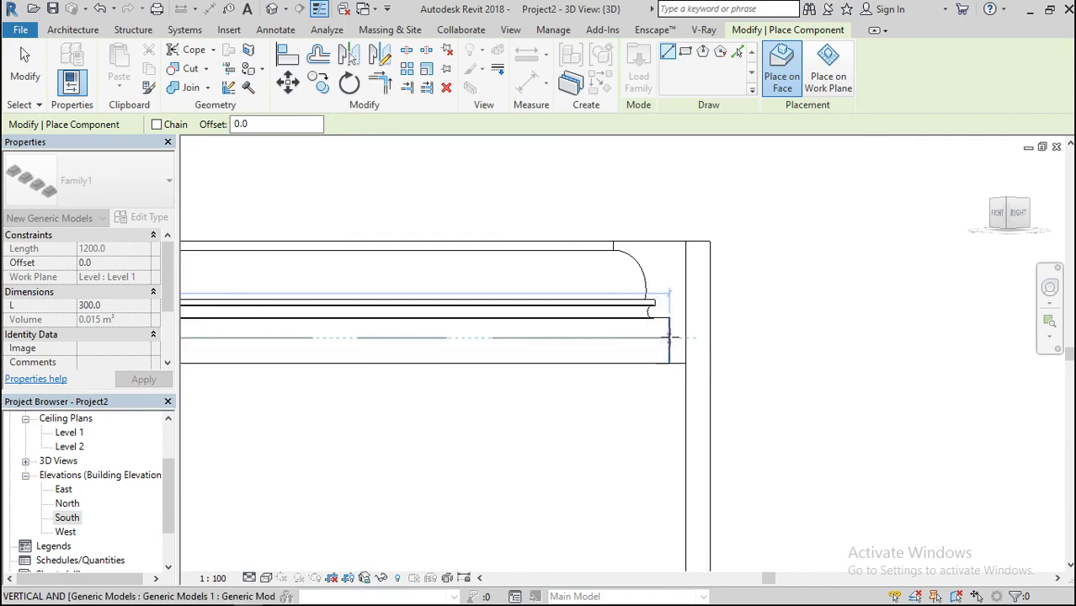
left_click(670, 338)
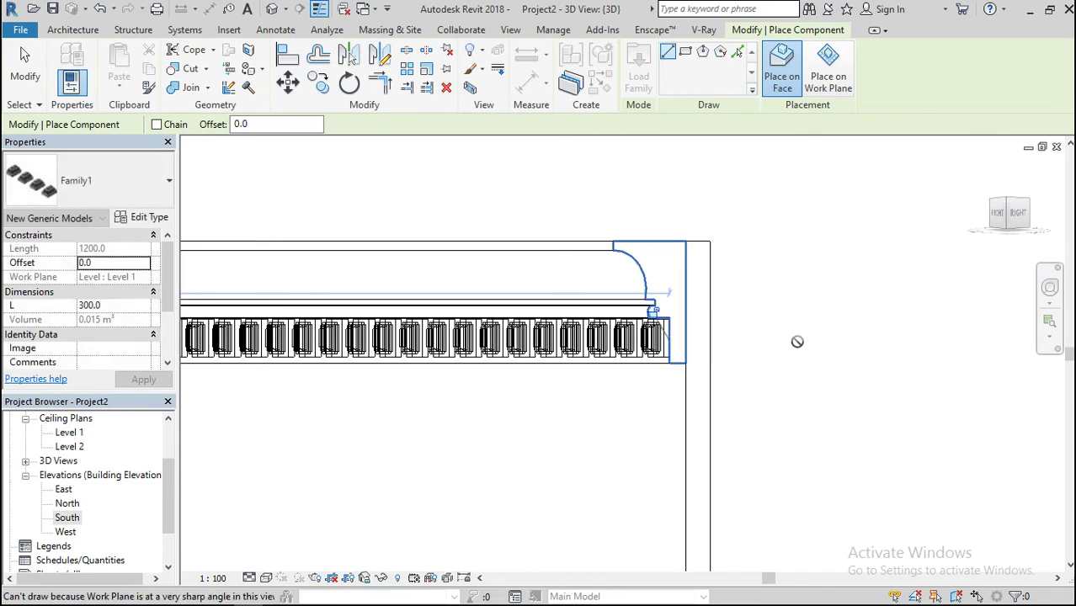
key("Escape")
key("Escape")
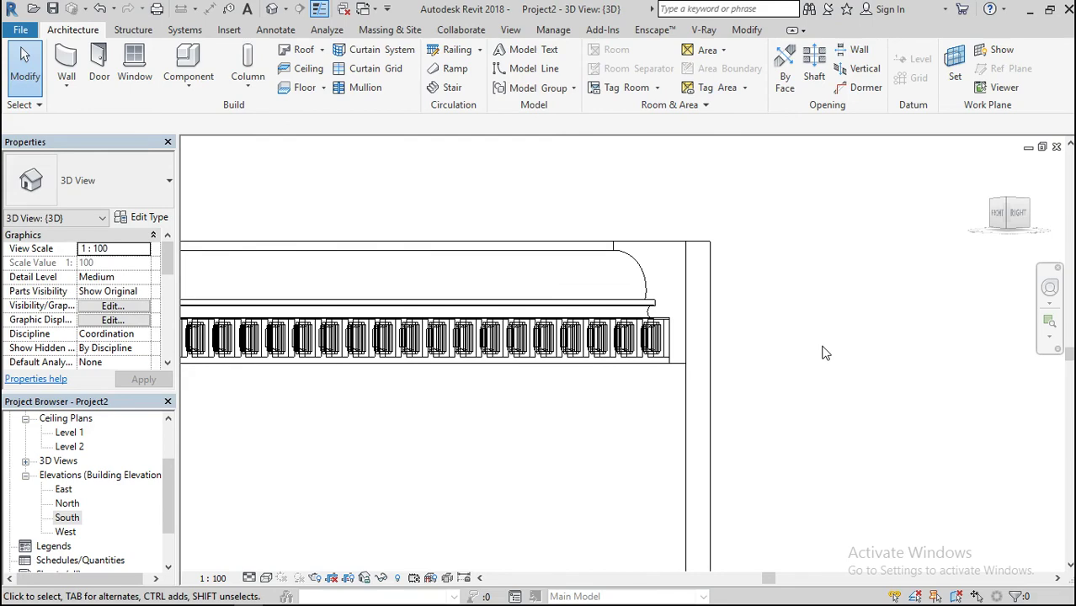
Switch the 3D view to the Realistic visual style
scroll(825, 354, "down", 3)
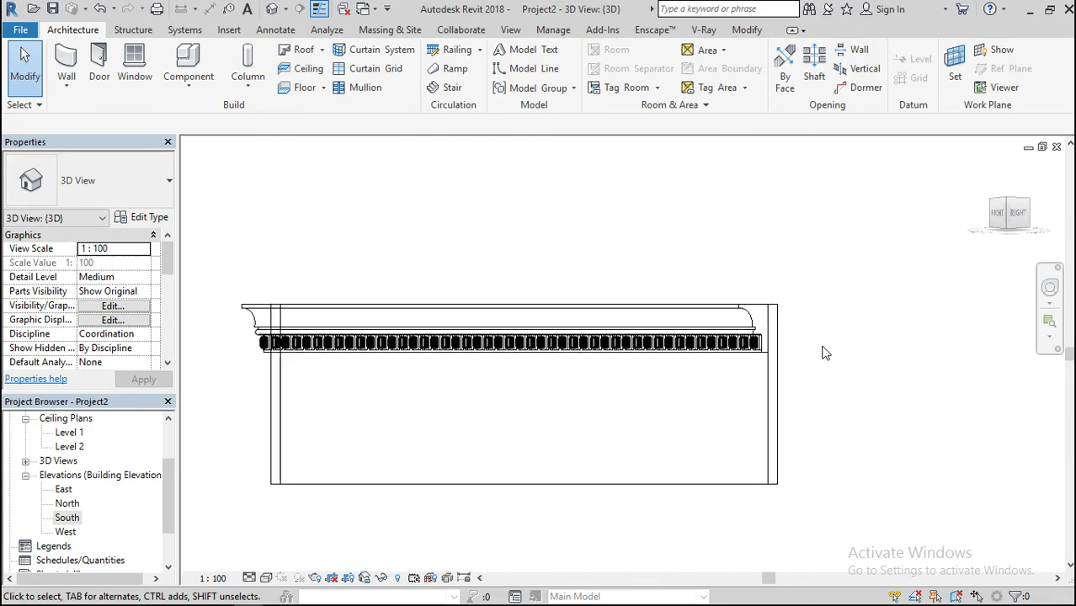
left_click(266, 578)
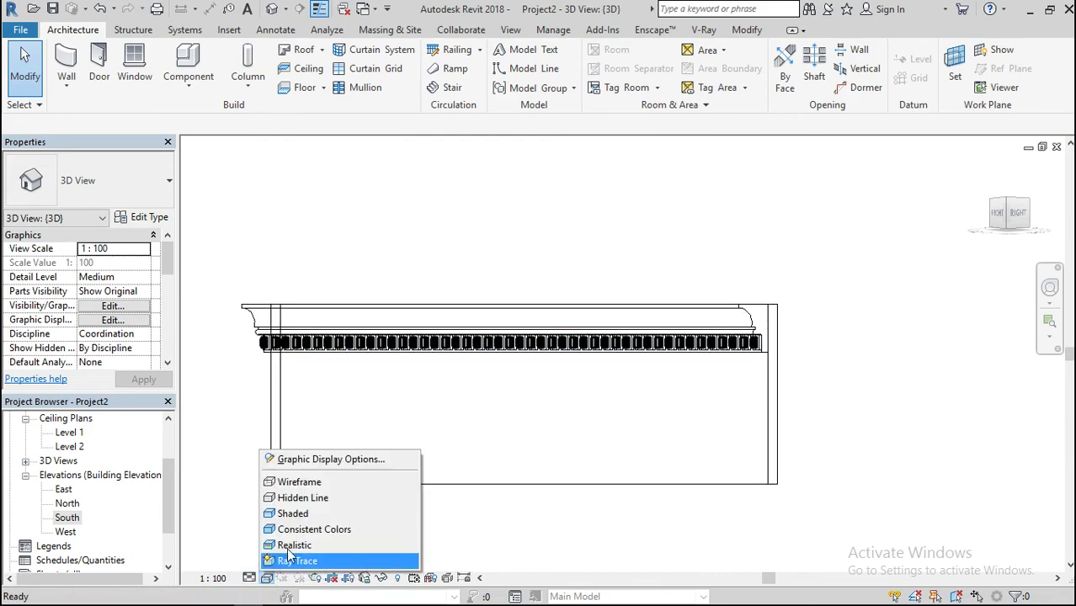
left_click(287, 545)
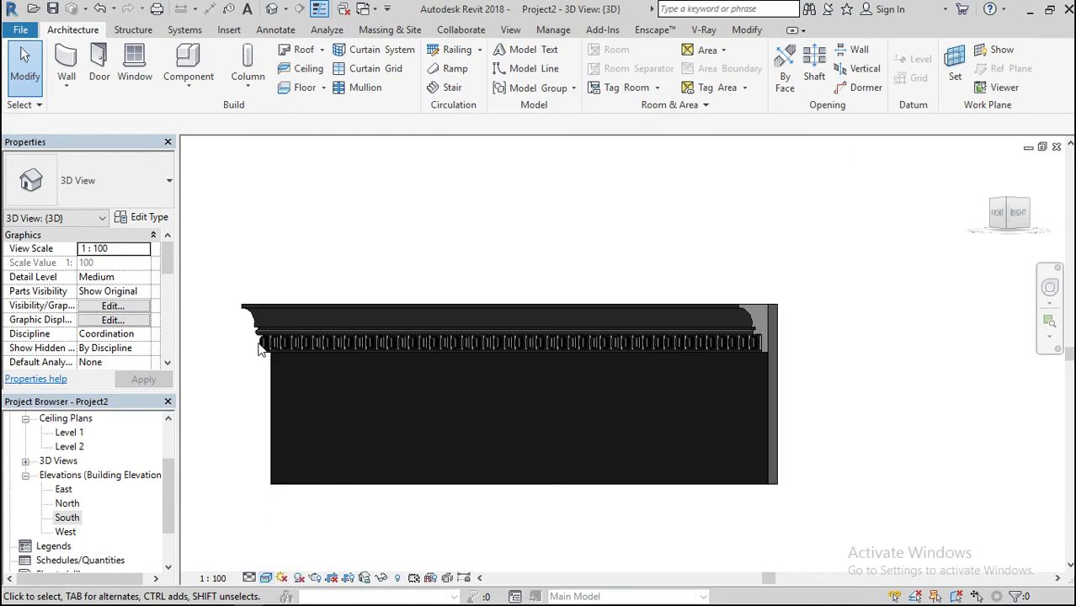
Zoom and orbit to an angled view of the recessed panels under the moulding
scroll(261, 350, "up", 5)
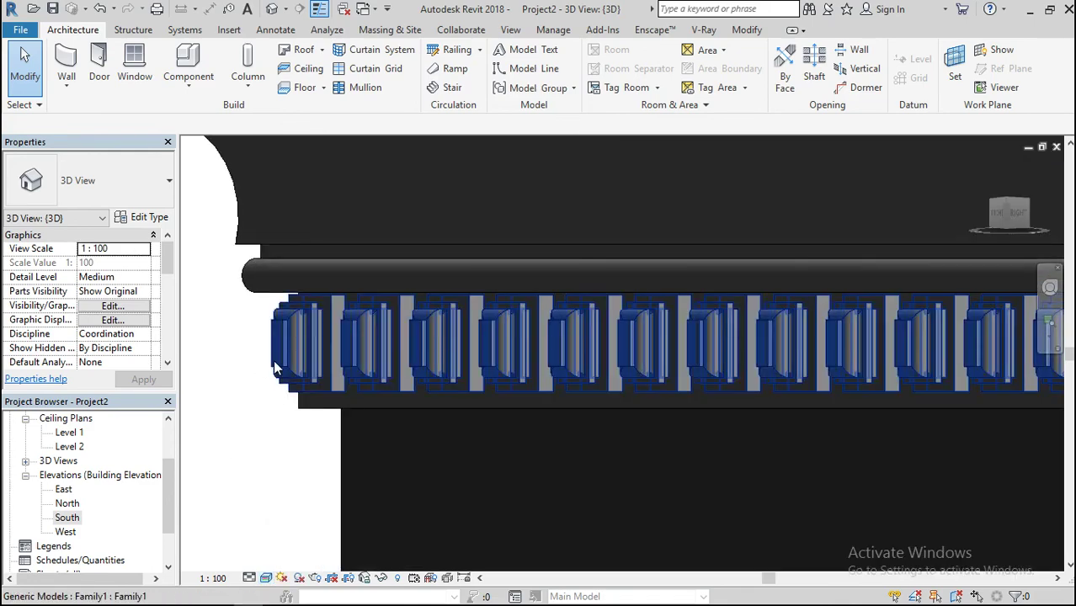
scroll(273, 360, "down", 3)
scroll(481, 364, "up", 2)
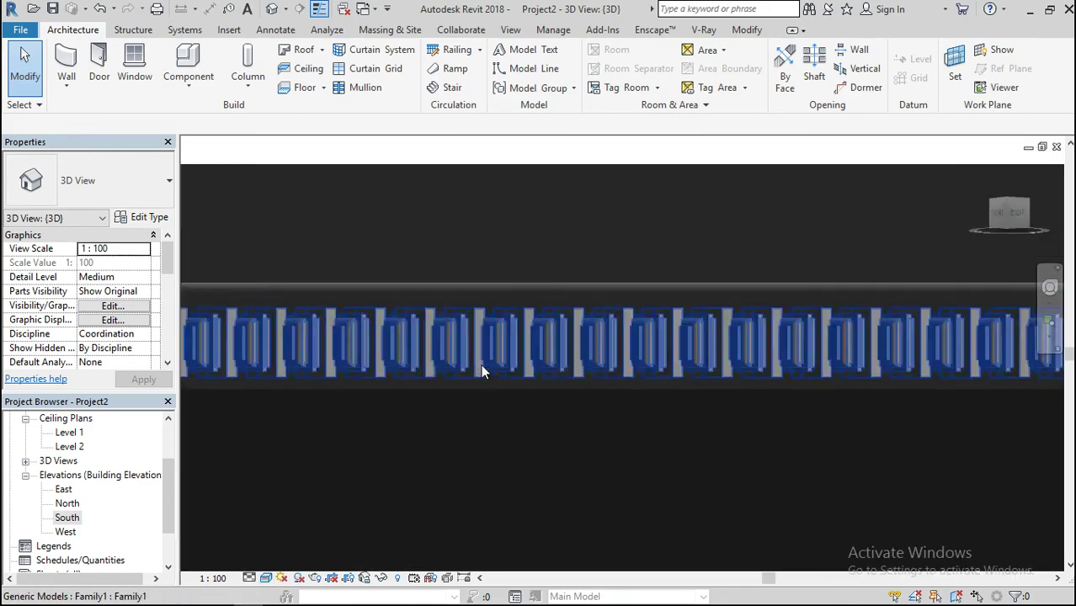
scroll(480, 364, "up", 3)
scroll(489, 281, "down", 4)
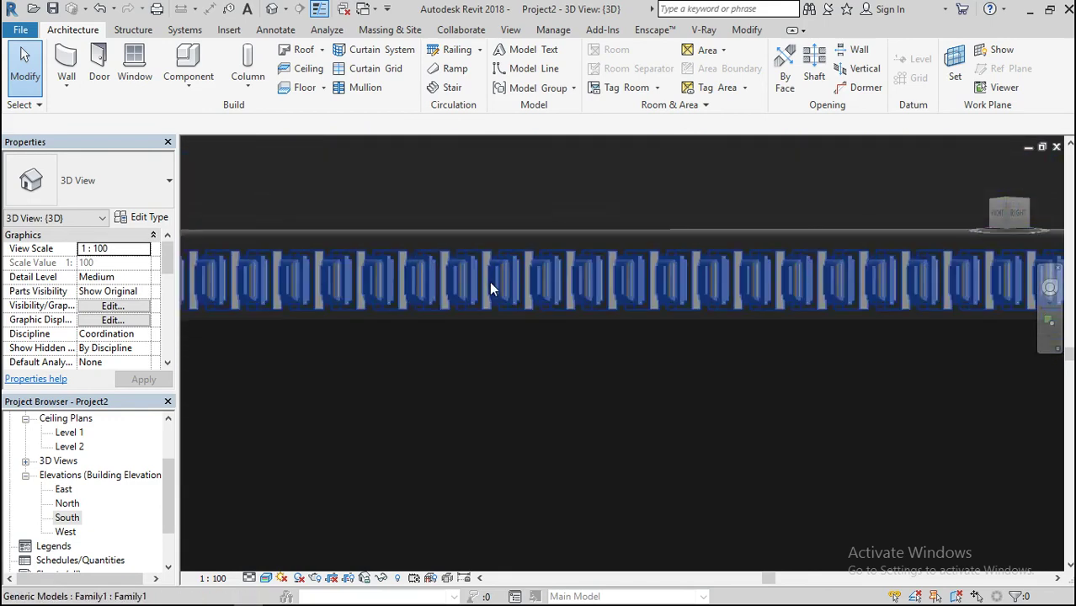
scroll(489, 282, "down", 3)
mouse_move(1019, 211)
left_mouse_down()
mouse_move(1035, 203)
mouse_move(1014, 206)
left_mouse_up()
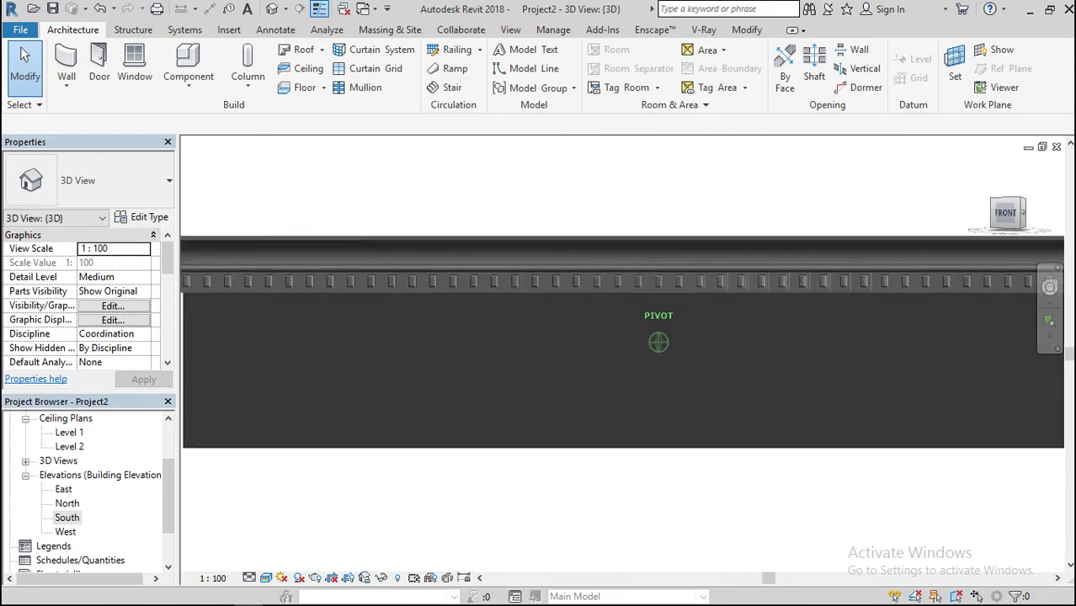
scroll(672, 278, "up", 5)
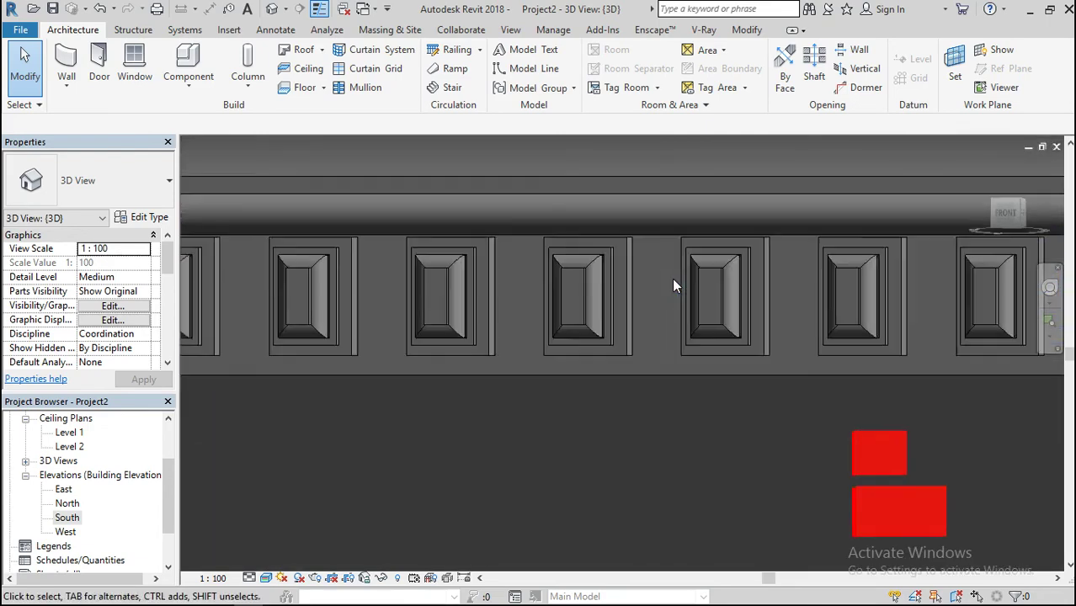
scroll(672, 287, "up", 2)
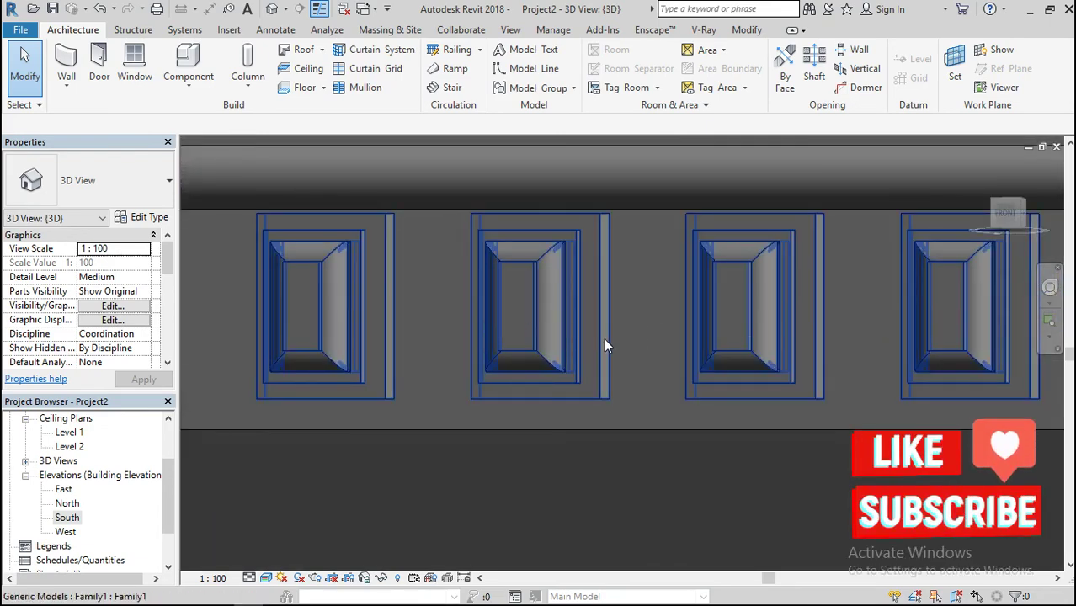
scroll(614, 342, "down", 2)
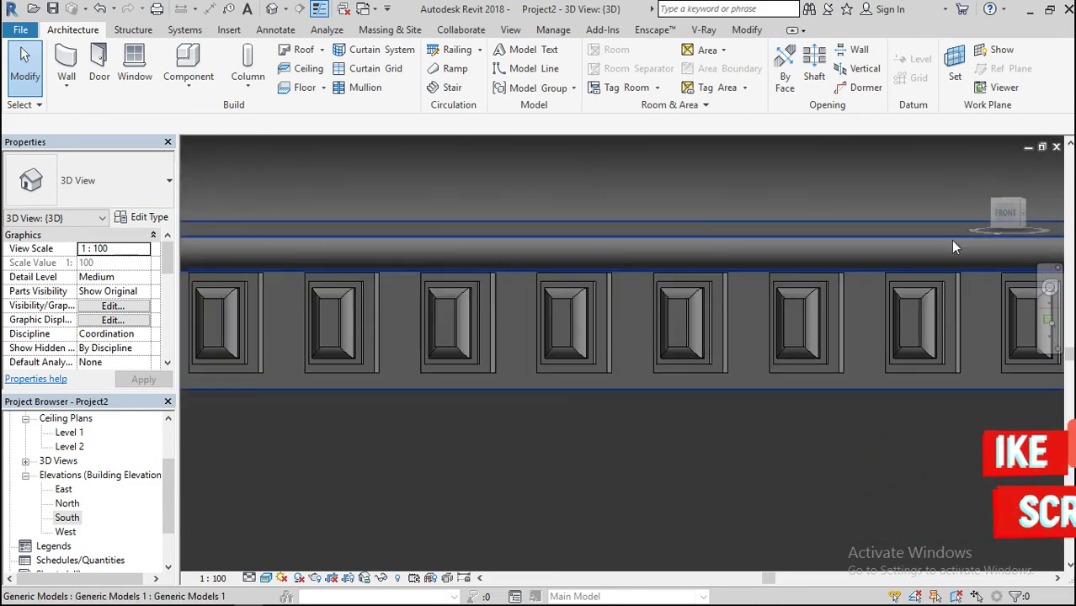
View the cornice from the ViewCube's FRONT face and zoom to review the dentil row
left_click(1007, 213)
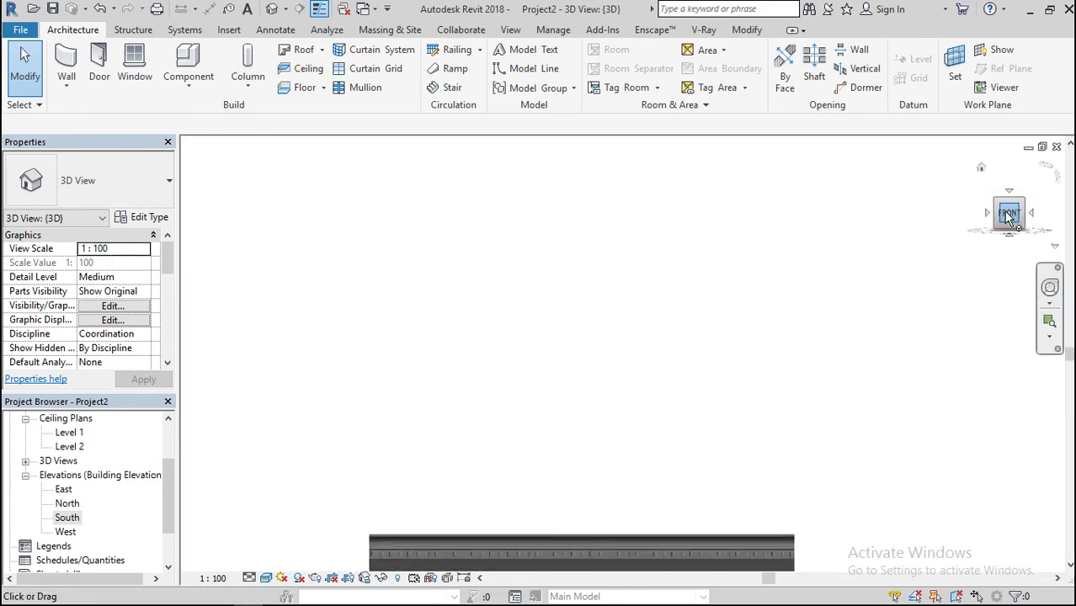
scroll(616, 313, "up", 4)
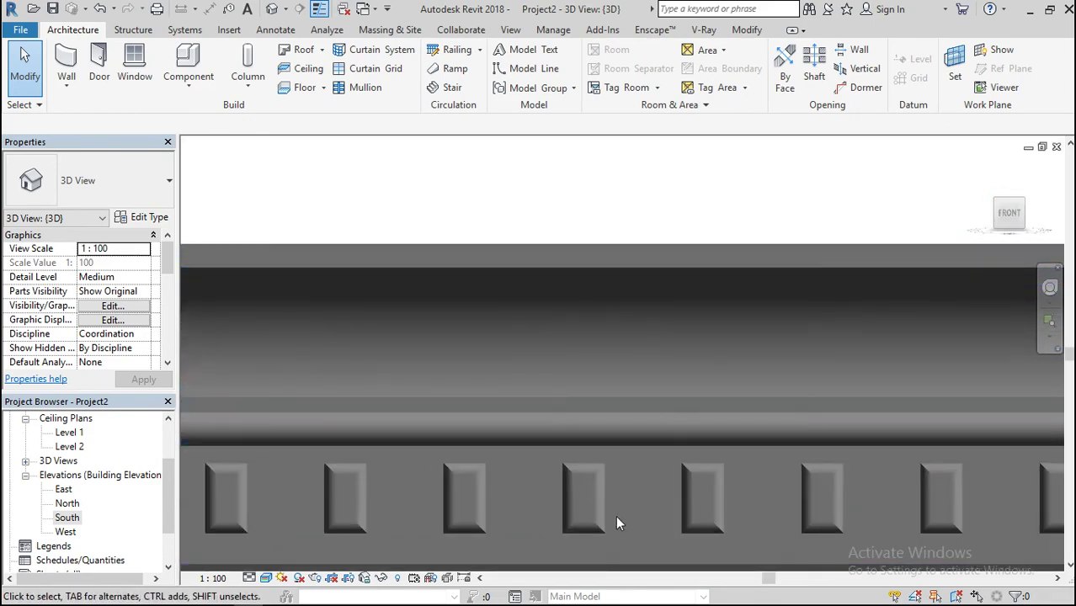
scroll(577, 493, "up", 4)
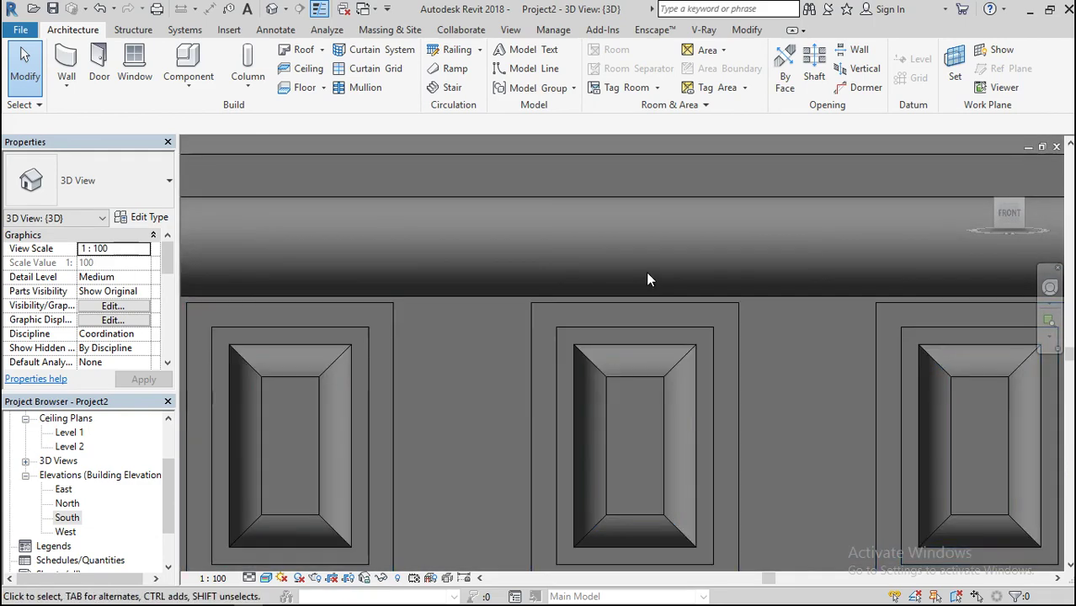
scroll(646, 278, "down", 3)
scroll(601, 384, "down", 3)
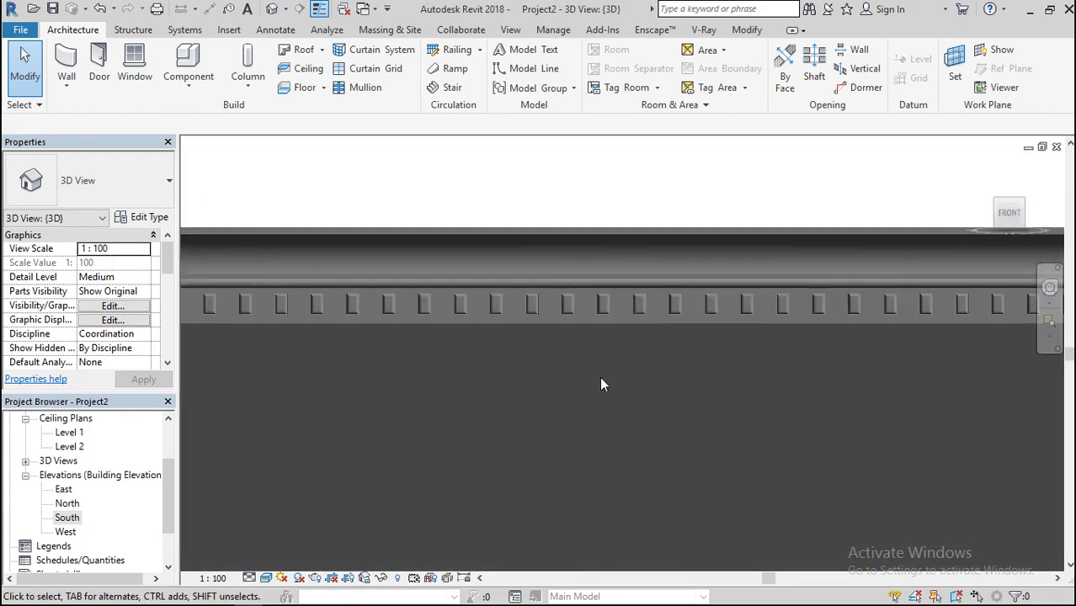
scroll(601, 385, "down", 2)
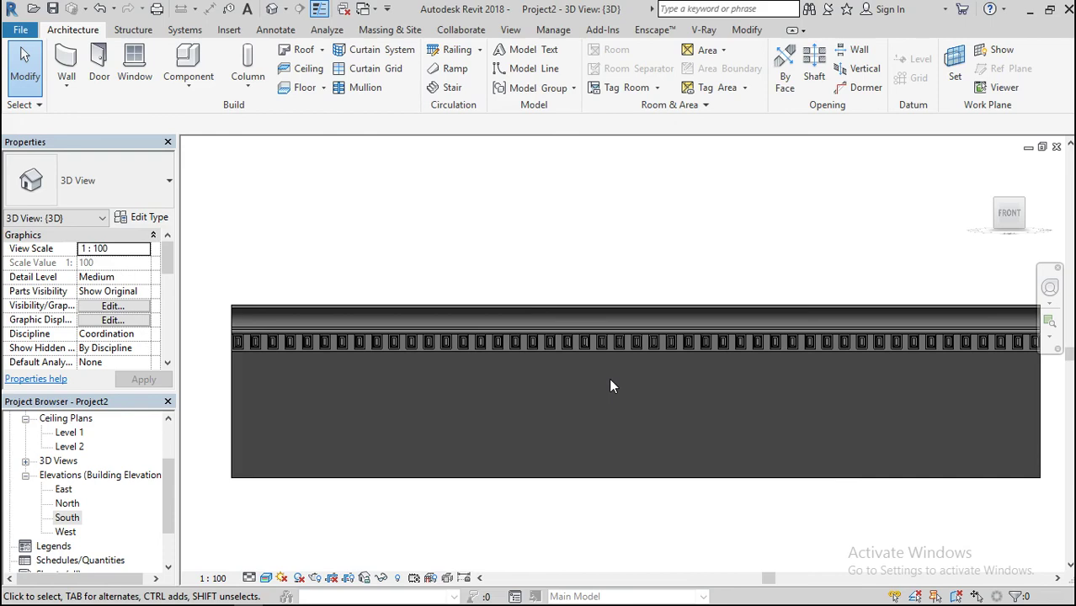
scroll(210, 345, "up", 4)
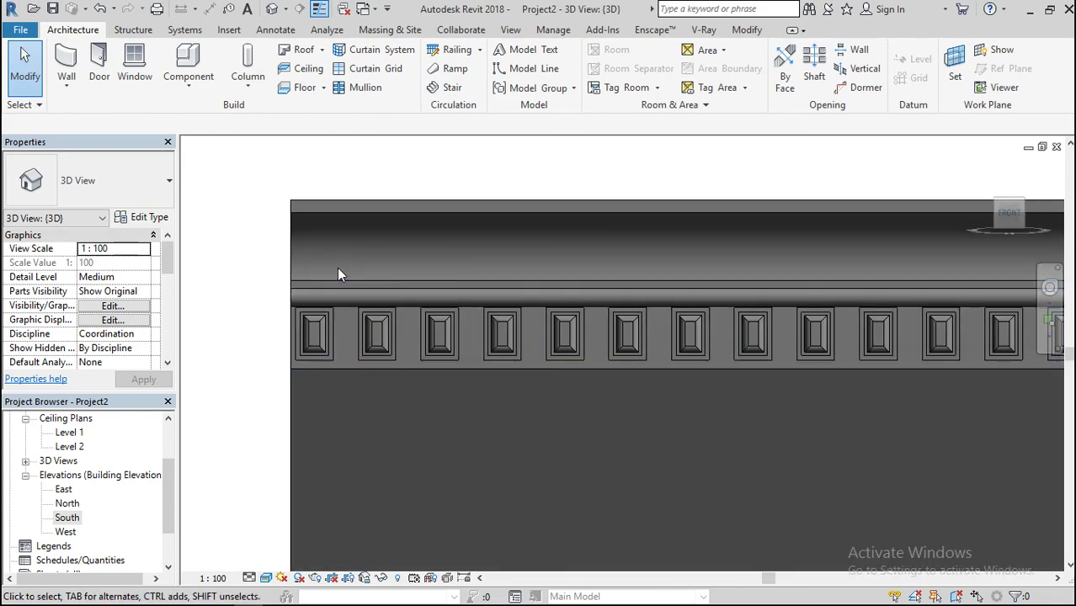
scroll(338, 269, "down", 3)
scroll(338, 274, "down", 1)
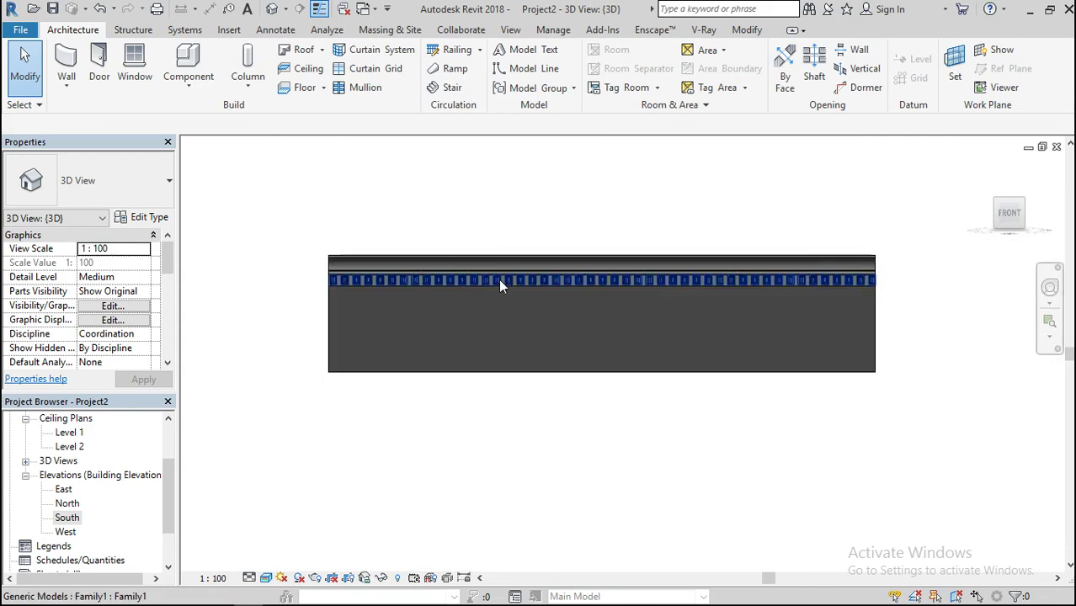
scroll(499, 279, "down", 2)
scroll(583, 251, "up", 1)
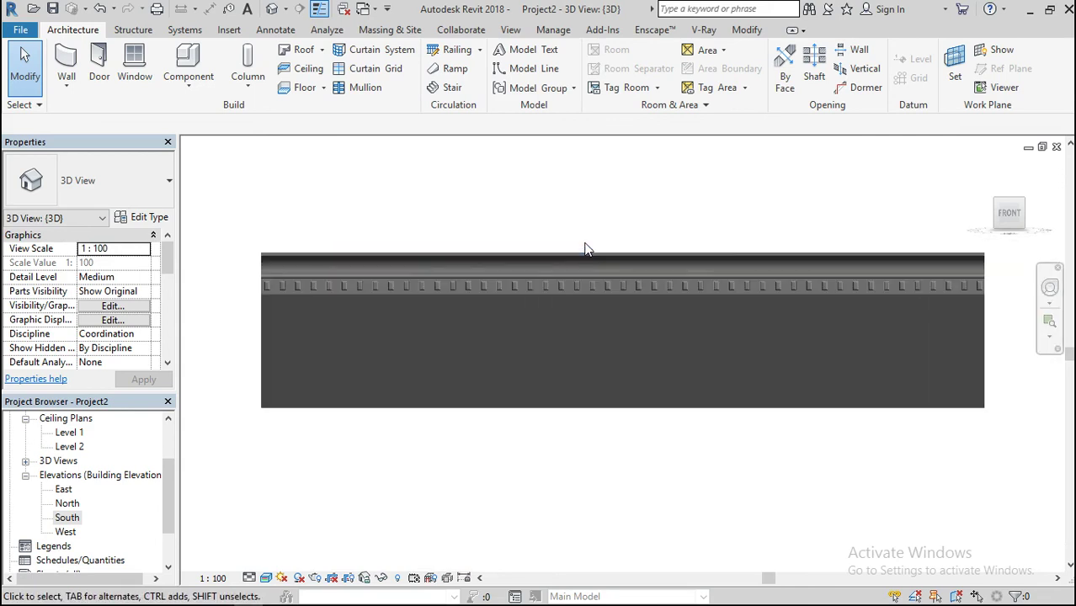